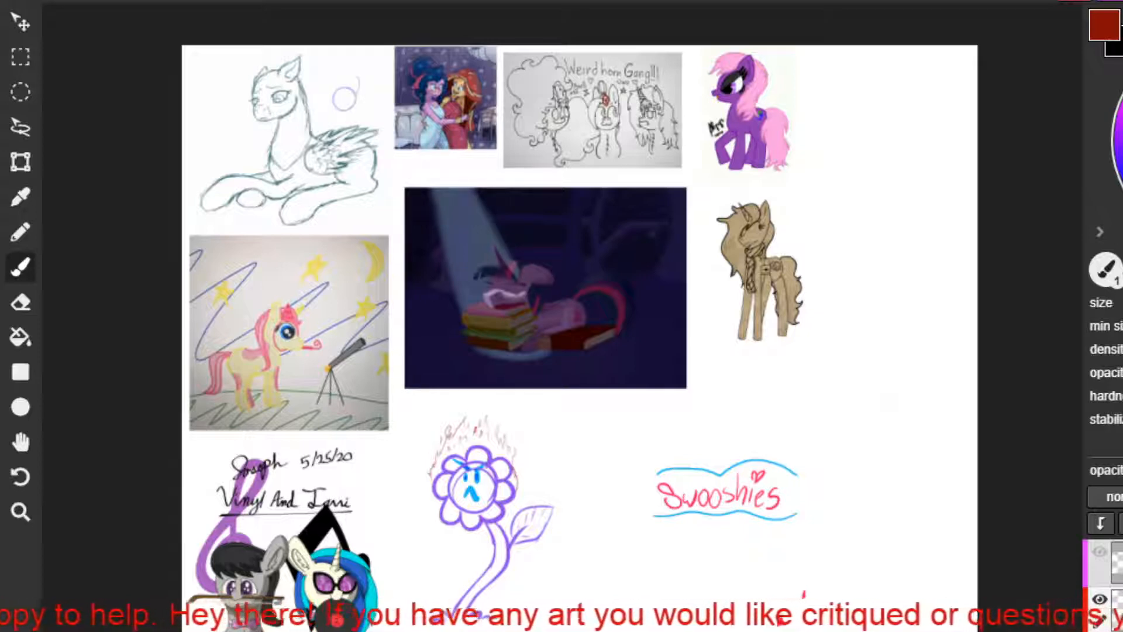
Doodle a small purple bunny face in the blank space beside the seated pegasus sketch.
left_click_drag(359, 75, 352, 95)
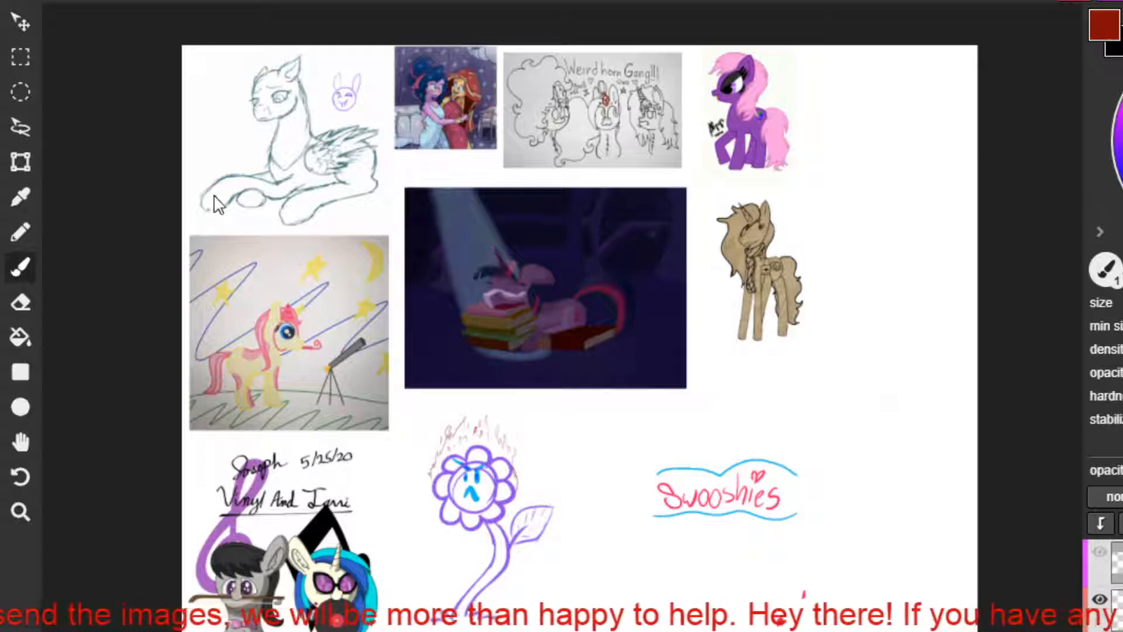
Paste the image file Definitly_a_Pony from the Pictures folder onto the canvas.
left_click(179, 6)
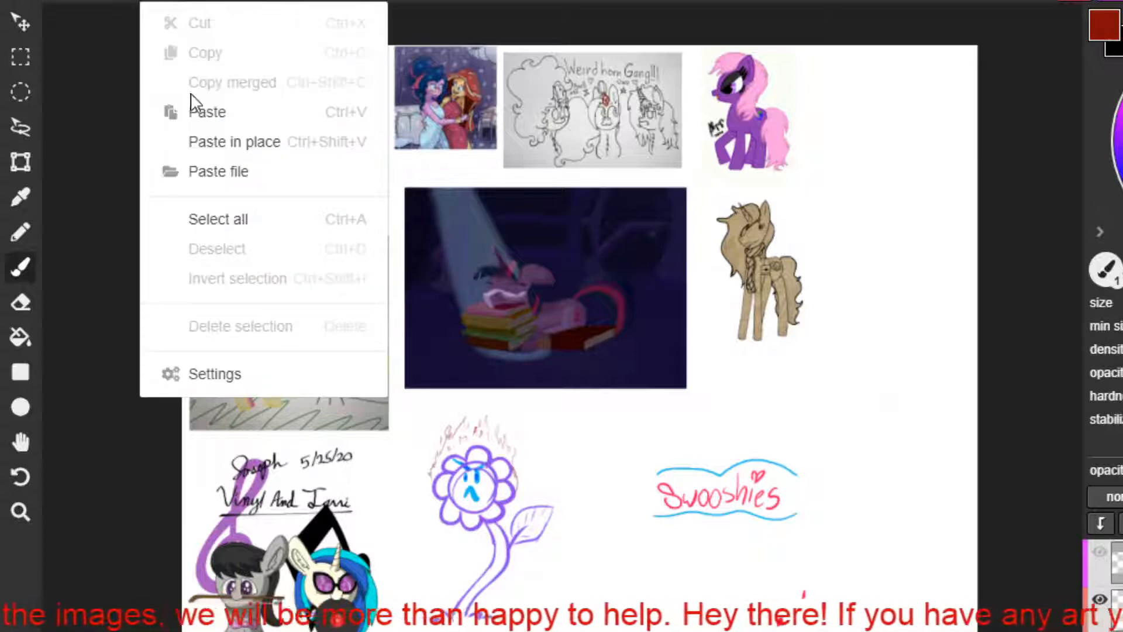
left_click(226, 142)
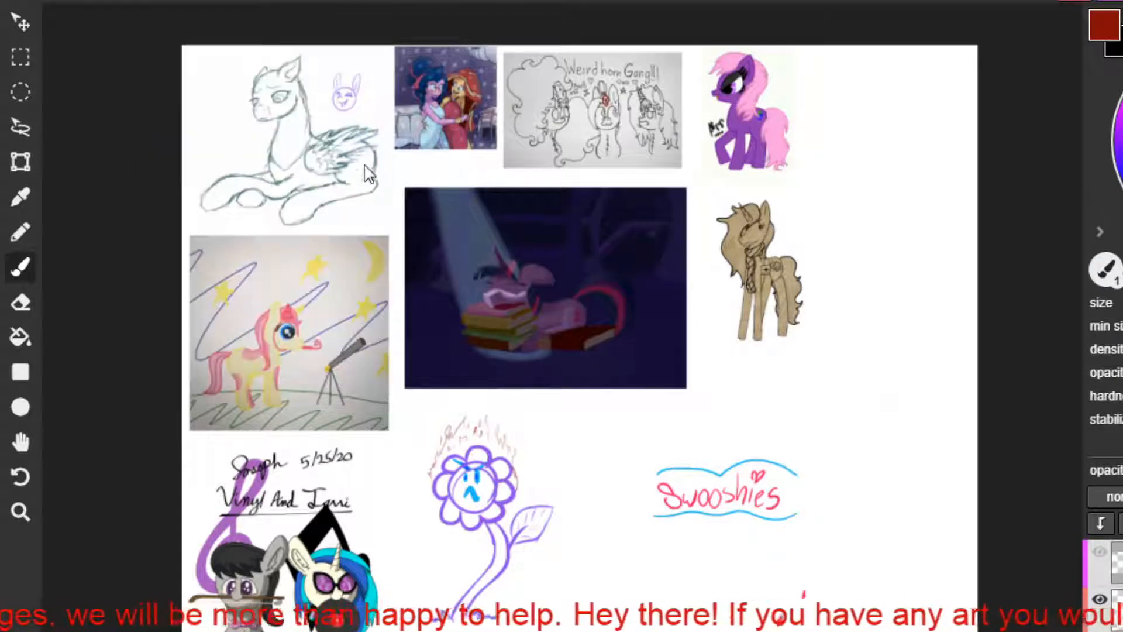
left_click(175, 5)
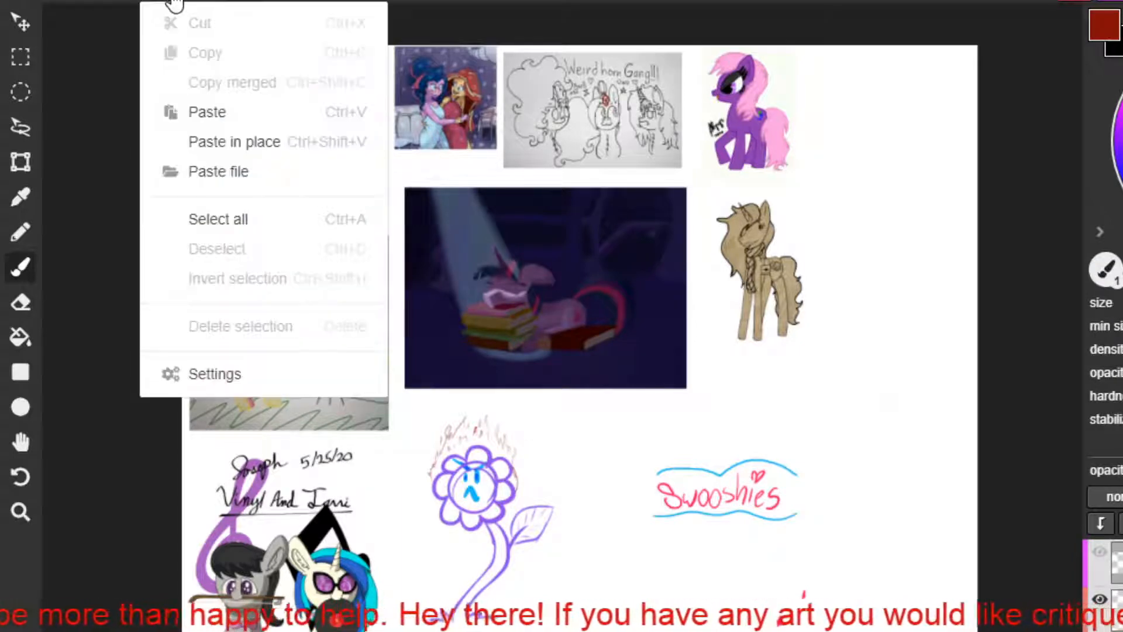
left_click(261, 162)
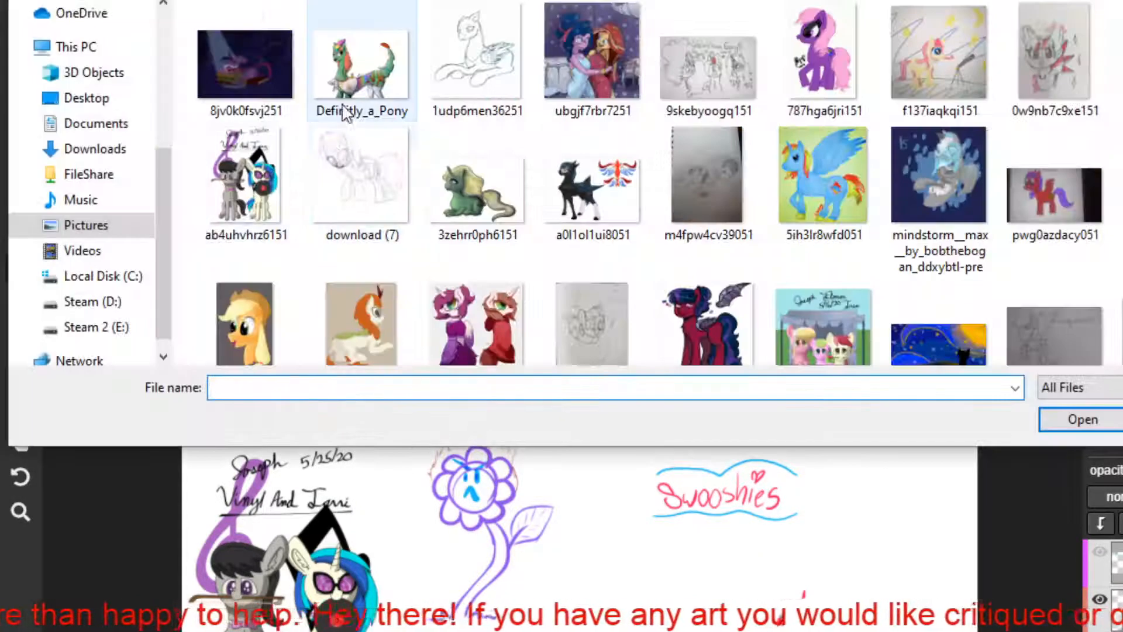
double_click(340, 57)
Move the pasted green pony image into the empty area beneath the Swooshies lettering, next to the purple flower.
left_click_drag(627, 426, 773, 623)
key("ctrl+z")
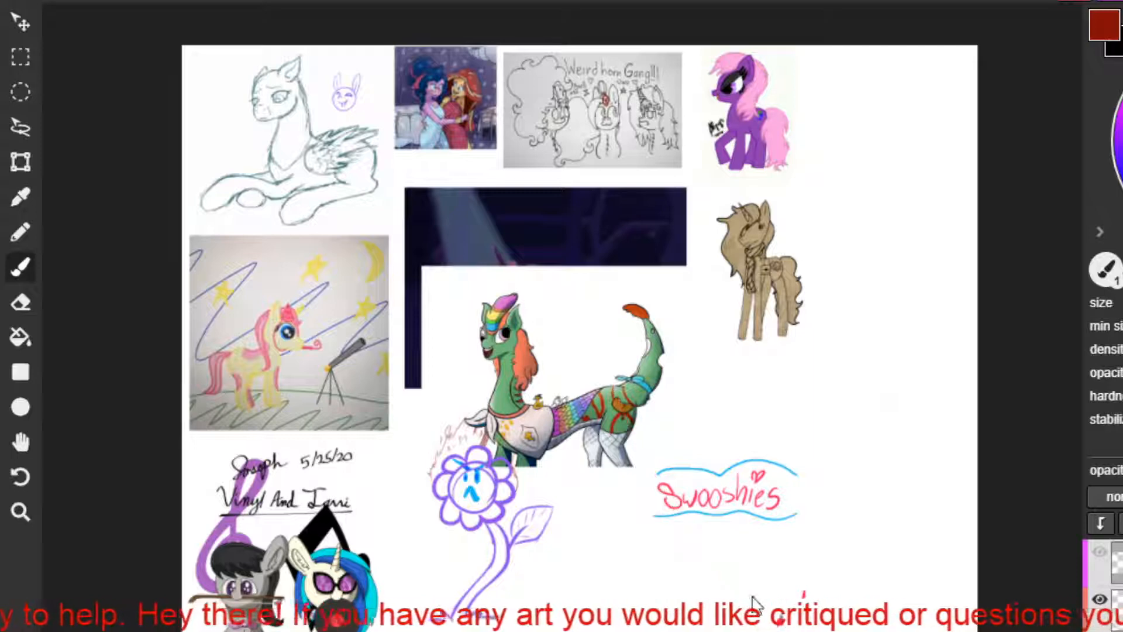
left_click(17, 26)
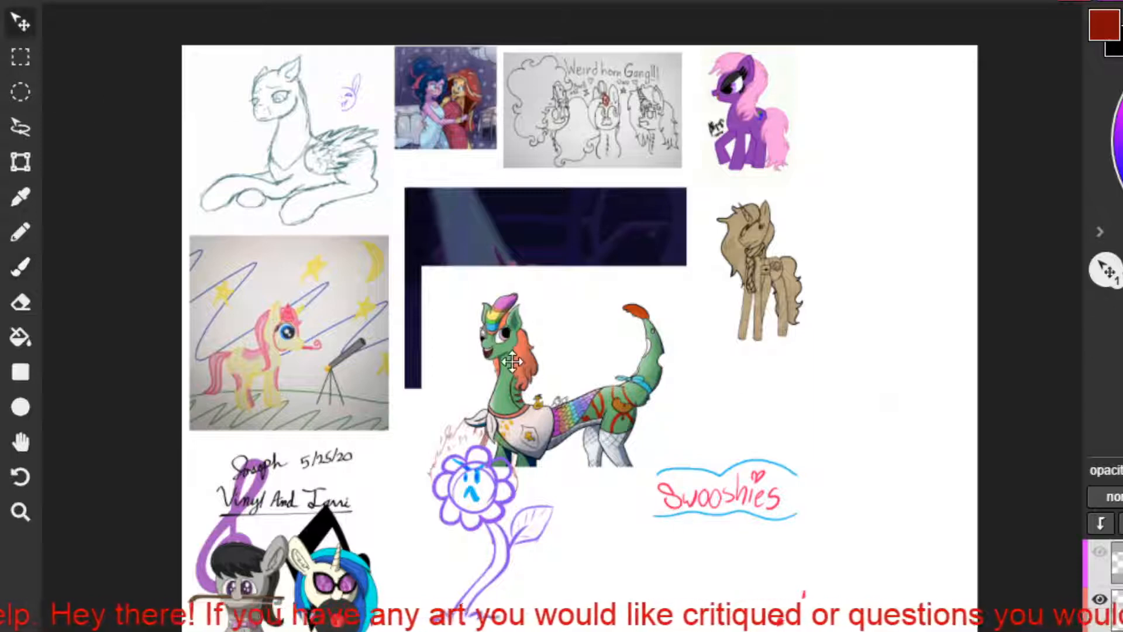
mouse_move(514, 360)
left_mouse_down()
mouse_move(604, 469)
mouse_move(775, 631)
mouse_move(629, 629)
mouse_move(574, 609)
mouse_move(589, 608)
left_mouse_up()
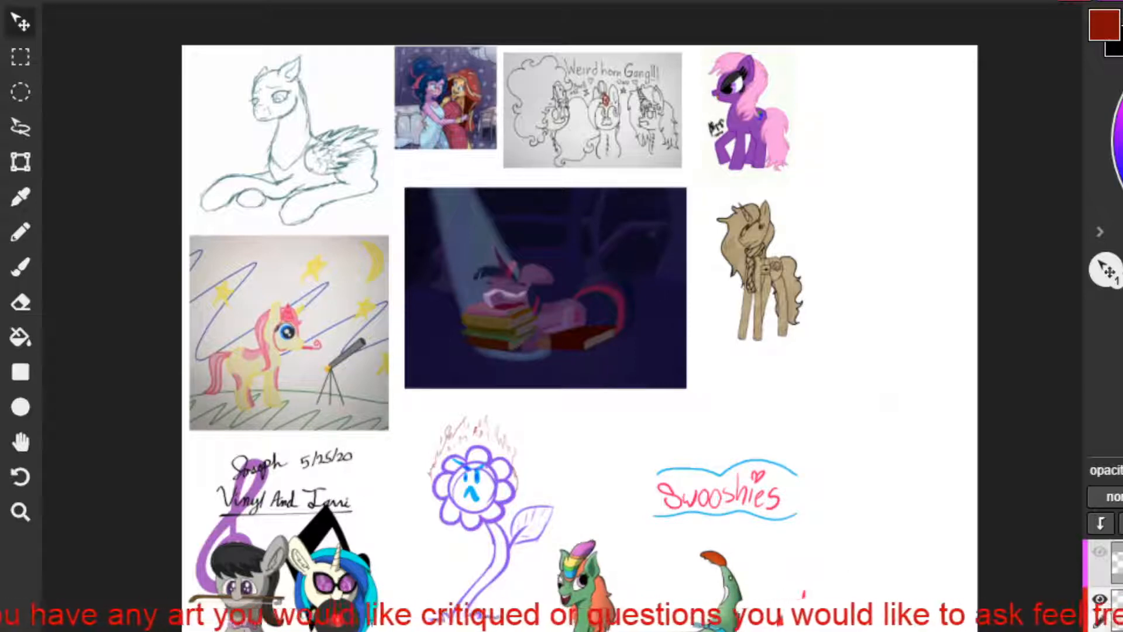
scroll(648, 617, "up", 5)
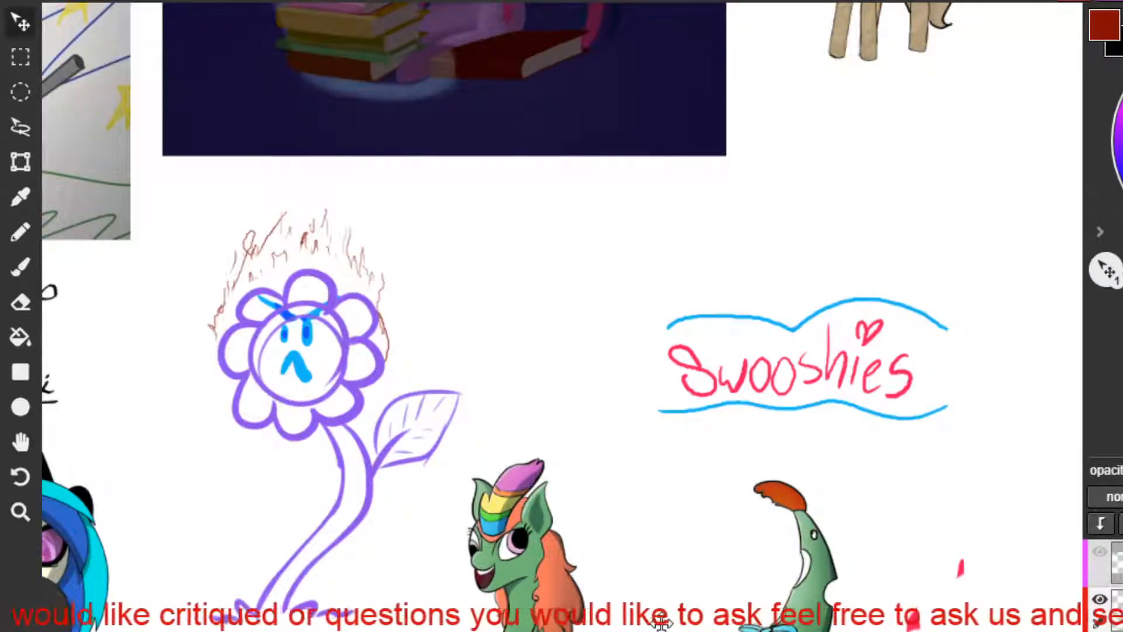
left_click_drag(662, 602, 645, 548)
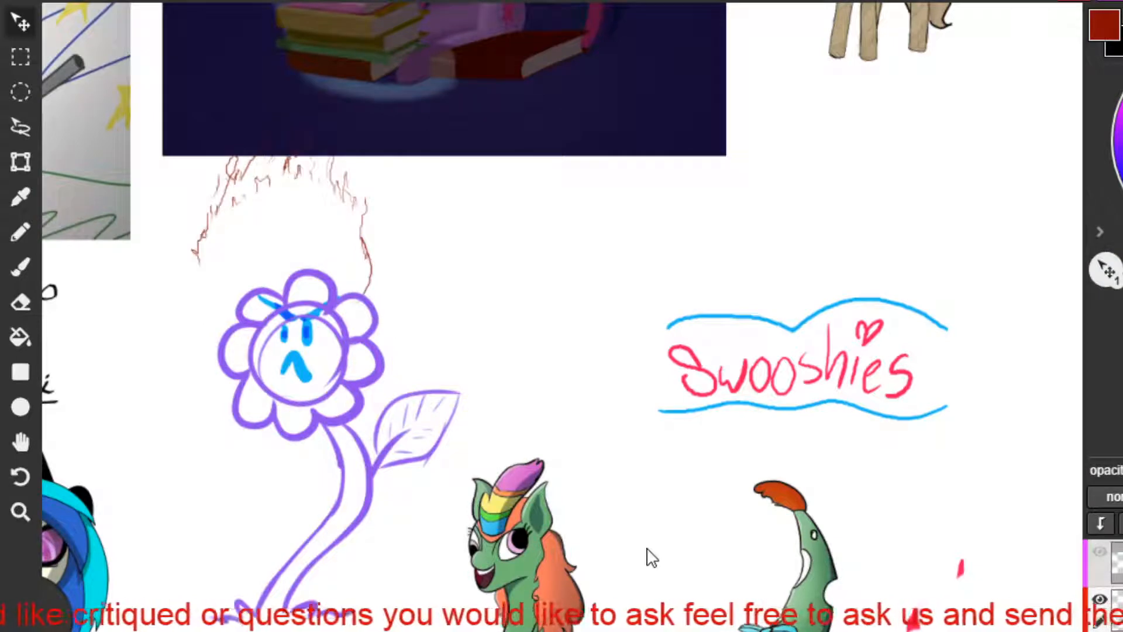
key("ctrl+z")
left_click_drag(931, 617, 917, 572)
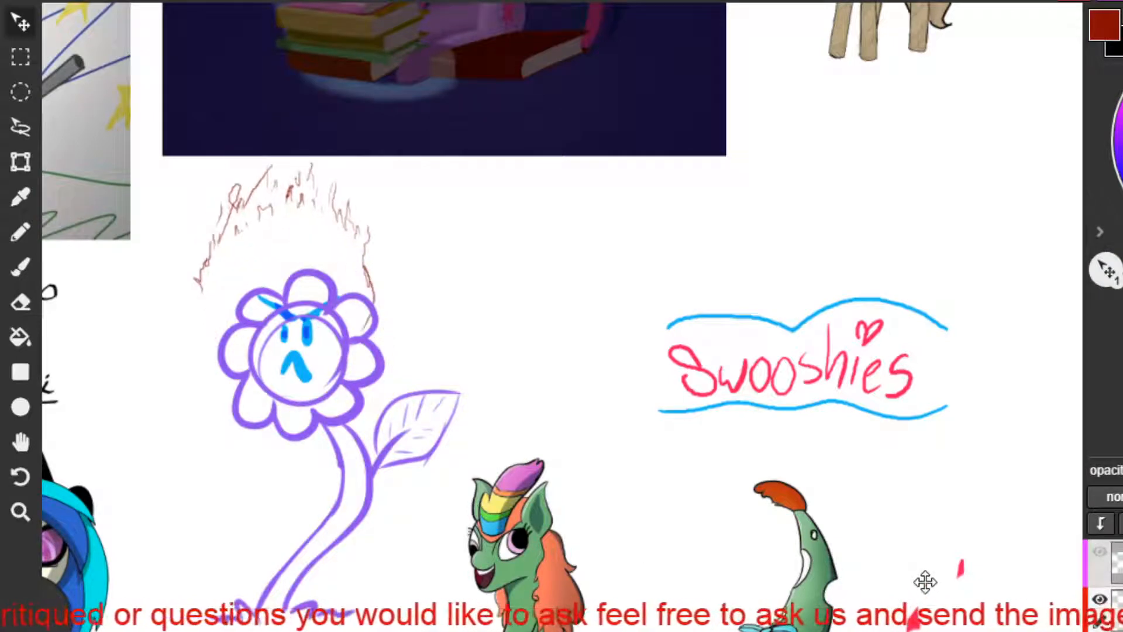
key("ctrl+z")
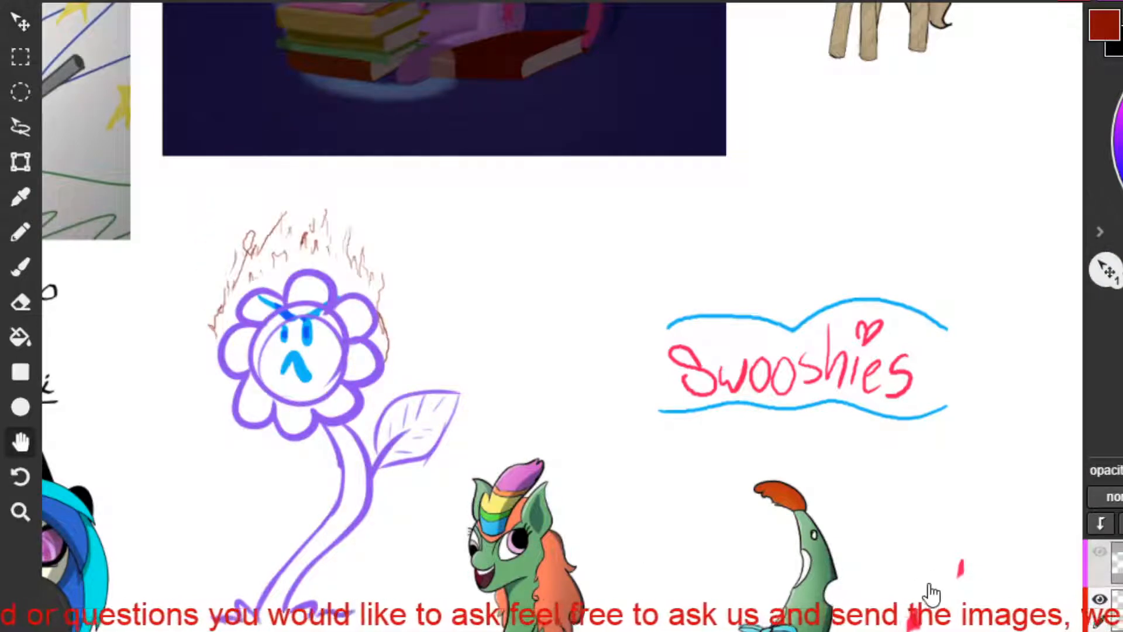
Bring the pasted green pony into close view and switch to the Brush tool.
mouse_move(928, 592)
left_mouse_down()
mouse_move(872, 316)
mouse_move(837, 240)
left_mouse_up()
scroll(673, 273, "up", 3)
left_click_drag(470, 213, 627, 306)
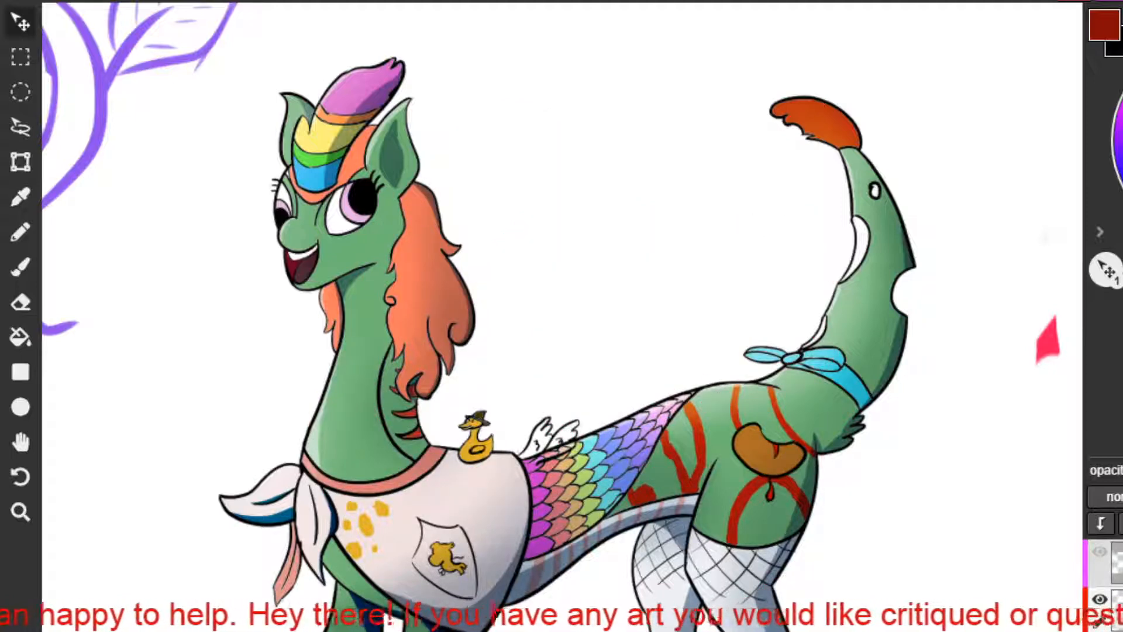
left_click(20, 267)
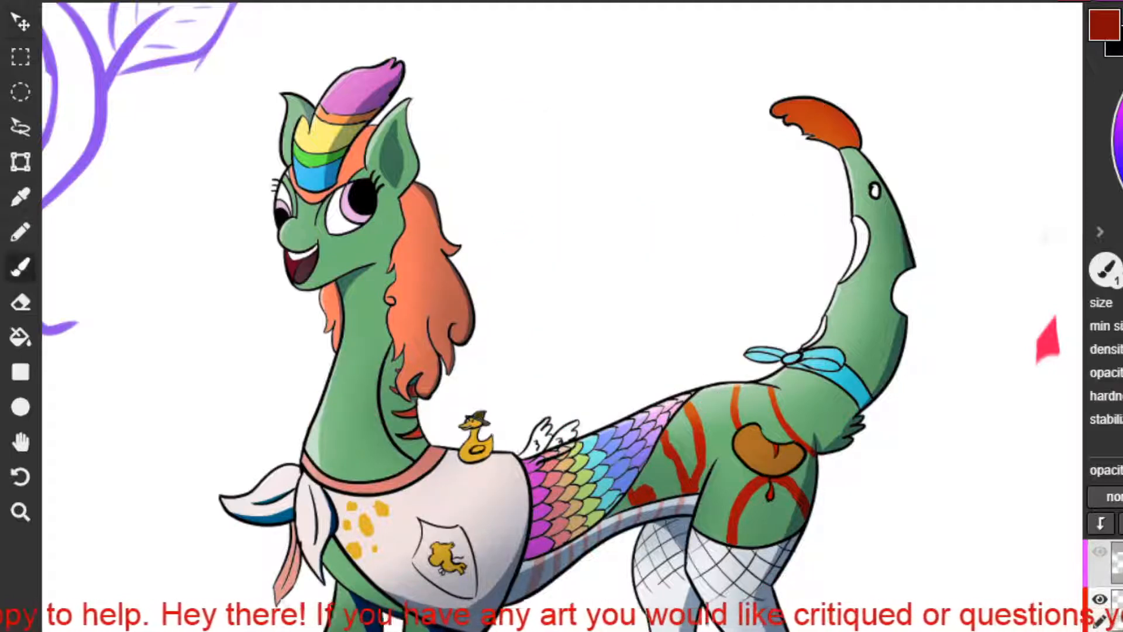
left_click_drag(569, 190, 544, 260)
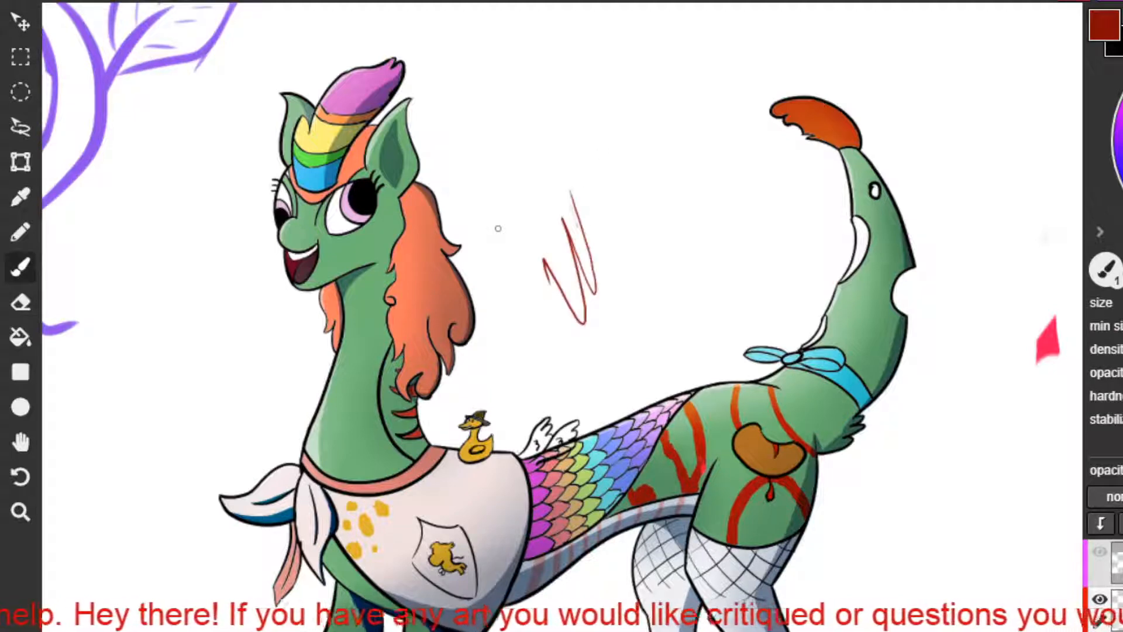
key("ctrl+z")
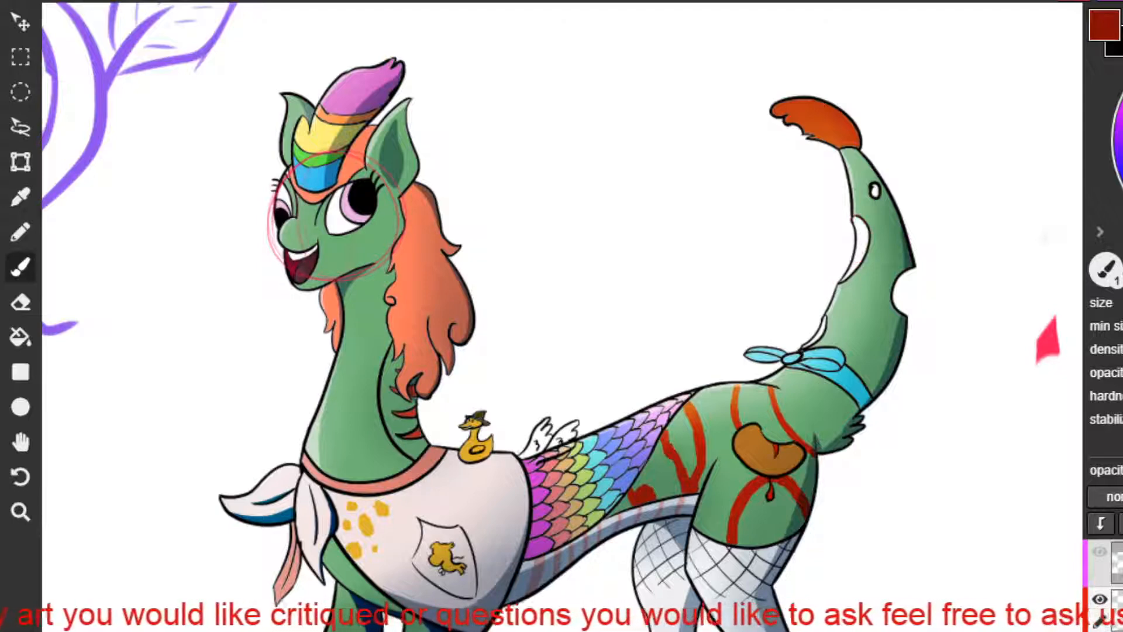
left_click_drag(852, 218, 858, 277)
key("ctrl+z")
mouse_move(852, 219)
left_mouse_down()
mouse_move(843, 281)
mouse_move(854, 221)
left_mouse_up()
key("ctrl+z")
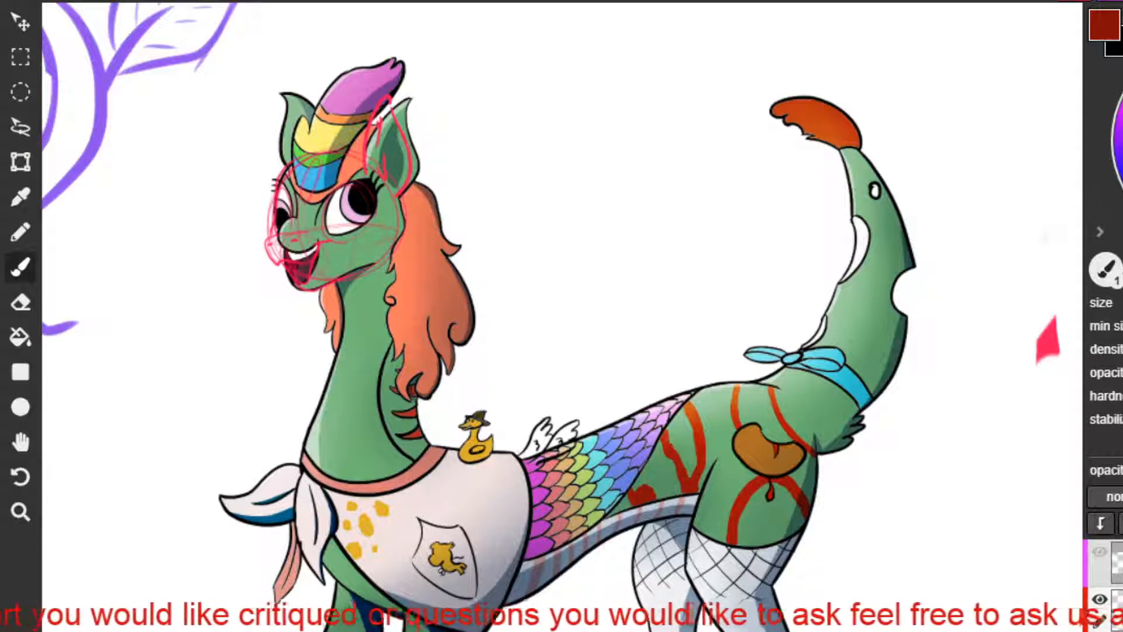
Sketch a taller, curved and pointed horn outline in pinkish red over the pony's rainbow horn, down to the forehead.
left_click_drag(297, 181, 373, 34)
left_click_drag(324, 88, 372, 52)
left_click_drag(326, 166, 310, 189)
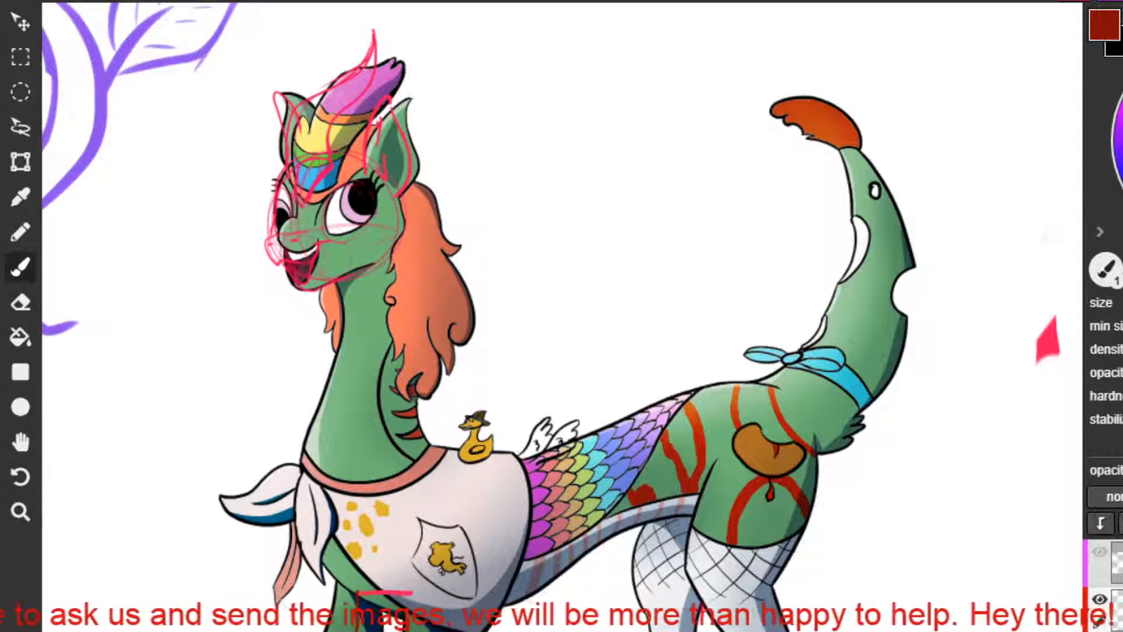
left_click_drag(642, 522, 691, 515)
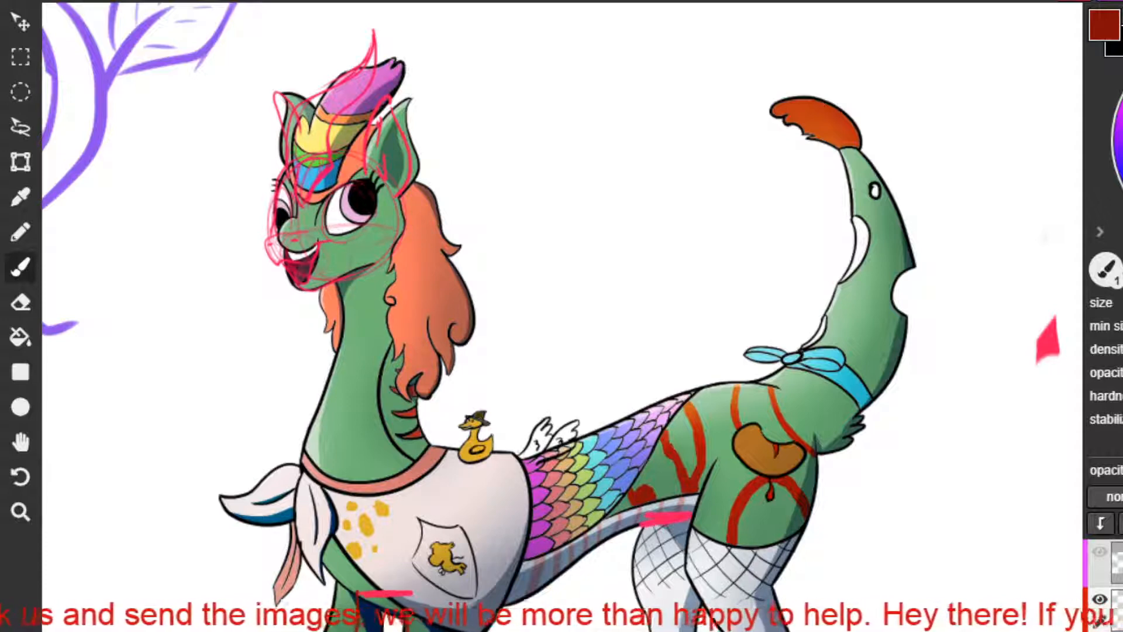
key("ctrl+z")
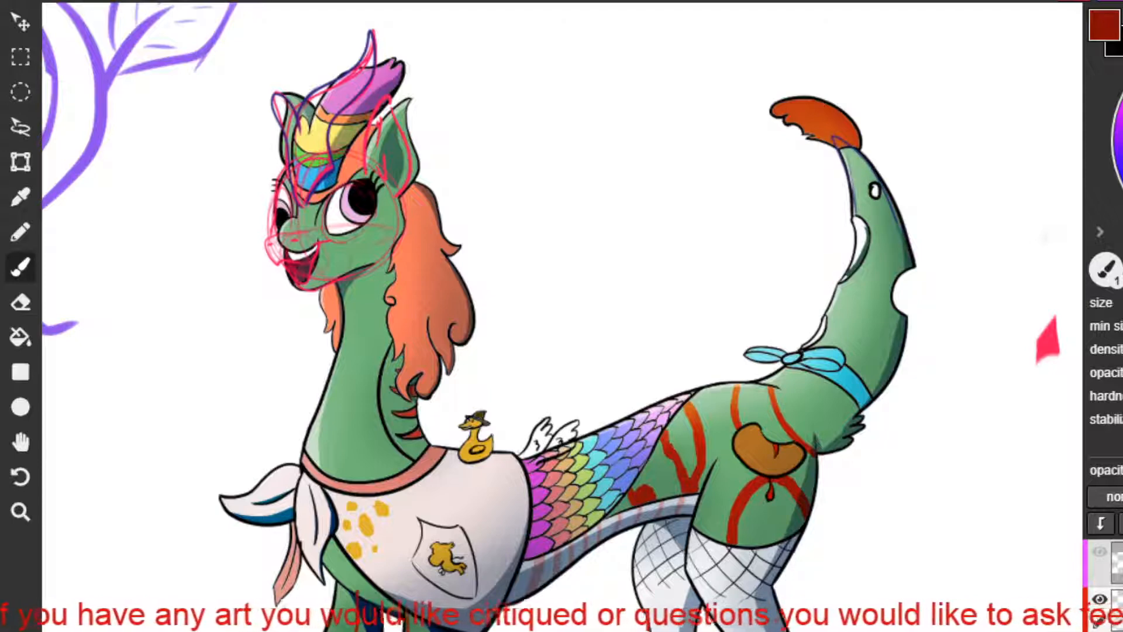
Sketch a large flame-like tuft in dark blue around the orange tip of the pony's tail.
left_click_drag(885, 179, 851, 72)
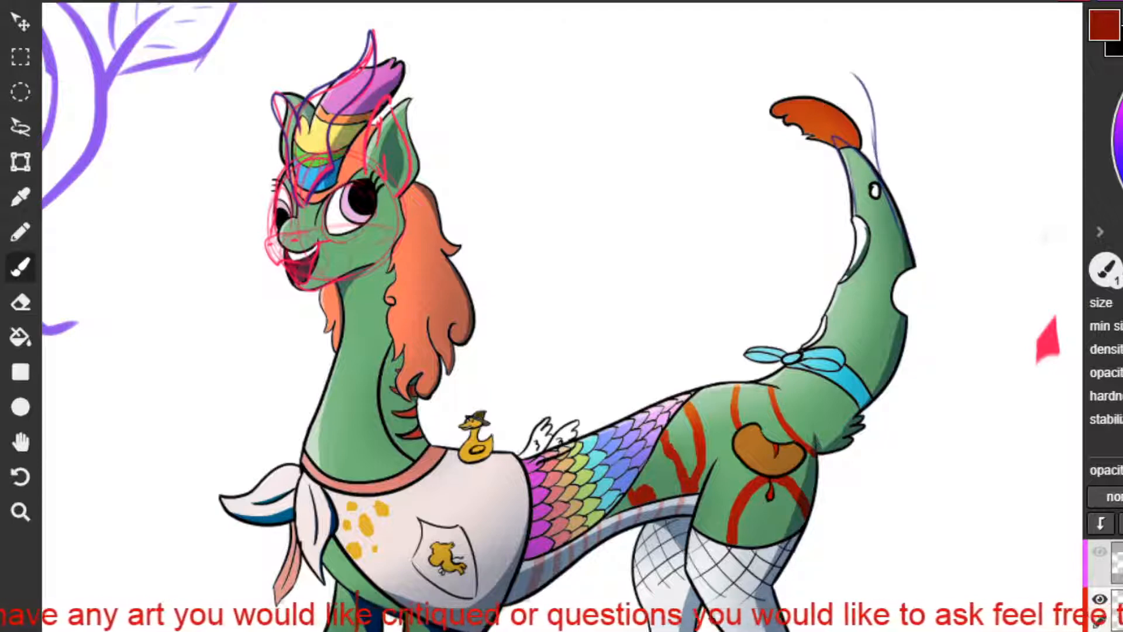
mouse_move(854, 193)
left_mouse_down()
mouse_move(747, 42)
mouse_move(764, 81)
mouse_move(759, 18)
mouse_move(861, 75)
mouse_move(876, 131)
left_mouse_up()
mouse_move(848, 173)
left_mouse_down()
mouse_move(792, 154)
mouse_move(824, 142)
mouse_move(750, 107)
mouse_move(789, 130)
mouse_move(746, 42)
mouse_move(762, 85)
left_mouse_up()
mouse_move(751, 58)
left_mouse_down()
mouse_move(755, 20)
mouse_move(876, 129)
left_mouse_up()
left_click_drag(174, 203, 186, 195)
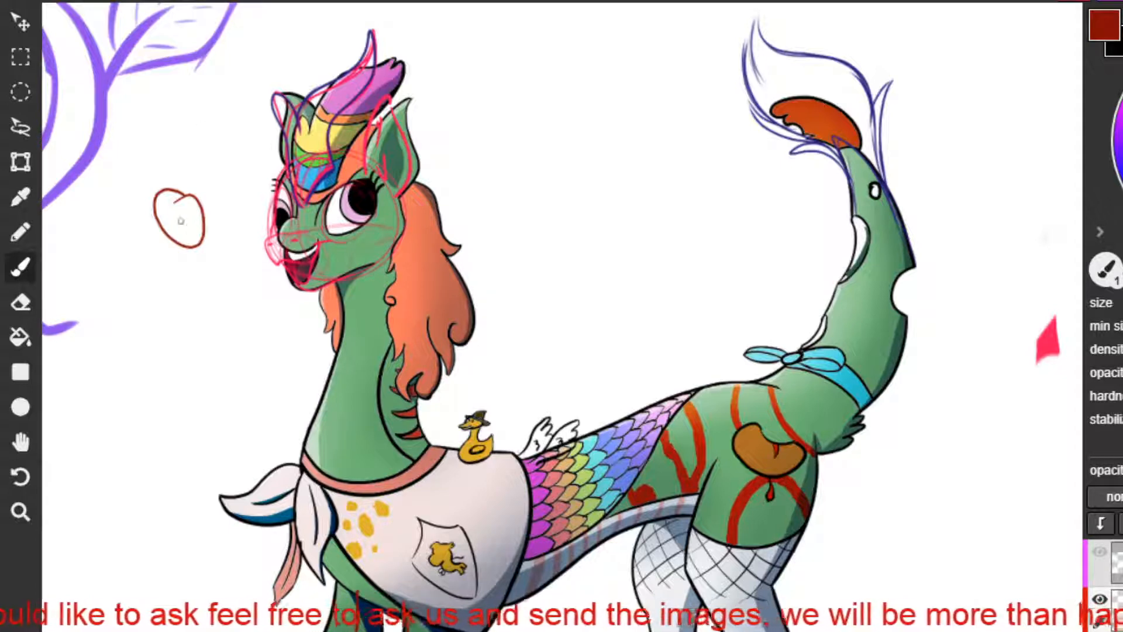
mouse_move(104, 190)
left_mouse_down()
mouse_move(174, 215)
mouse_move(157, 226)
mouse_move(159, 200)
left_mouse_up()
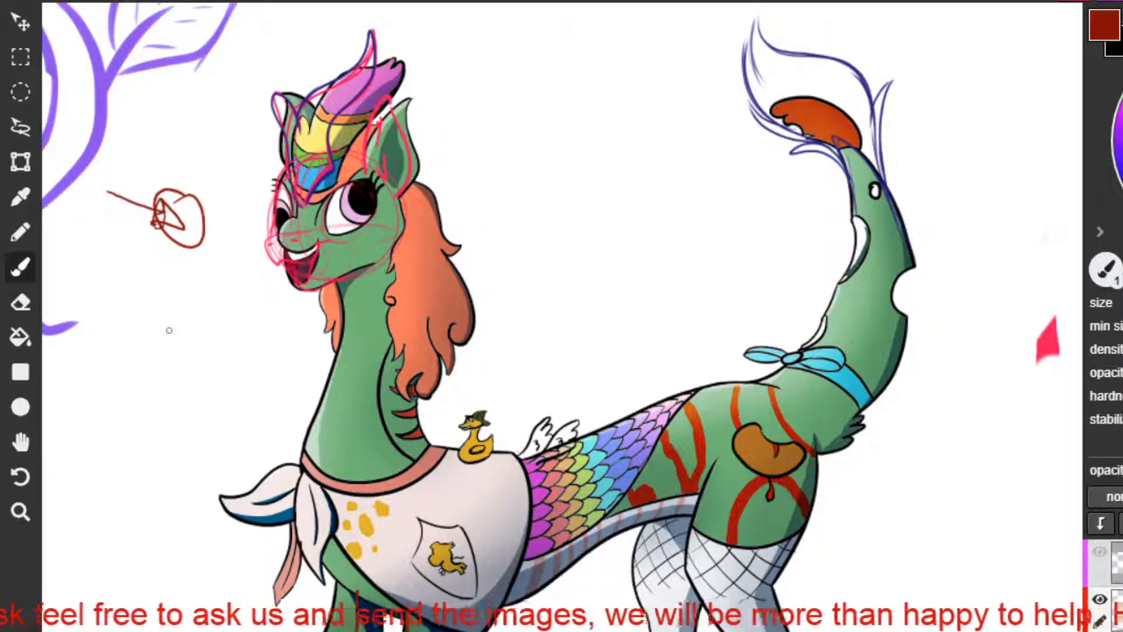
key("ctrl+z")
key("ctrl+z")
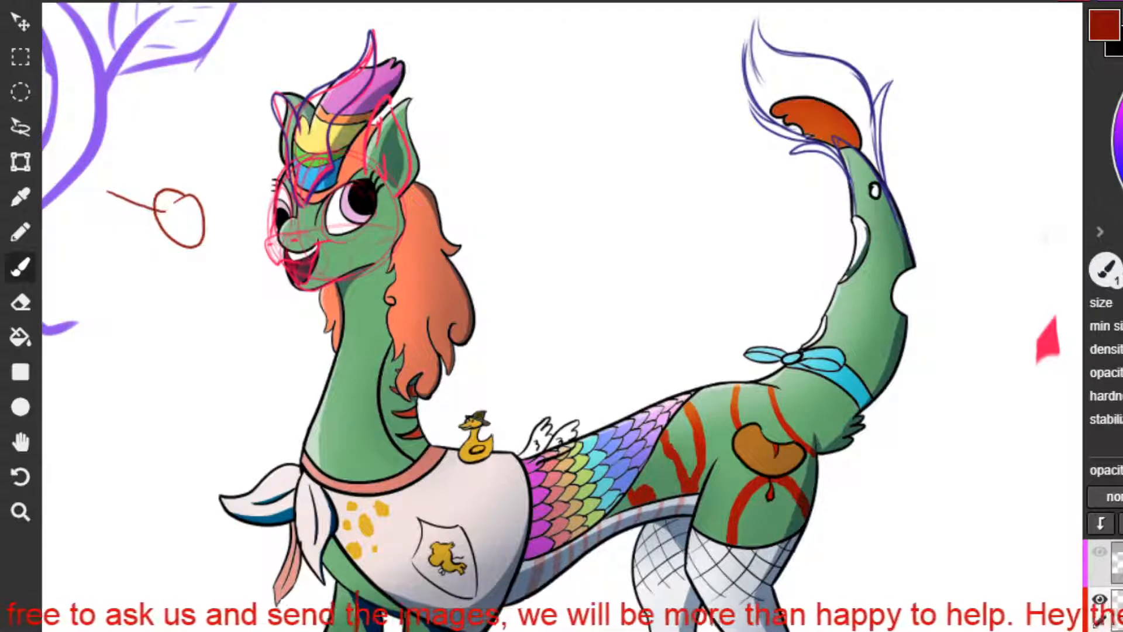
key("ctrl+z")
key("ctrl+z")
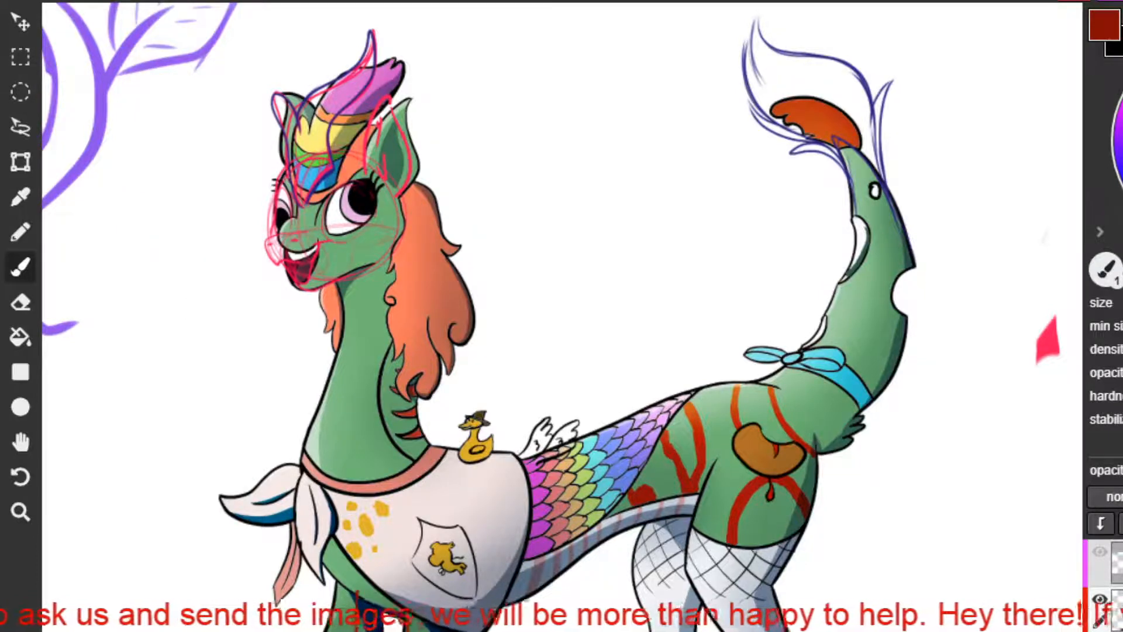
mouse_move(163, 135)
left_mouse_down()
mouse_move(219, 142)
mouse_move(167, 111)
left_mouse_up()
key("ctrl+z")
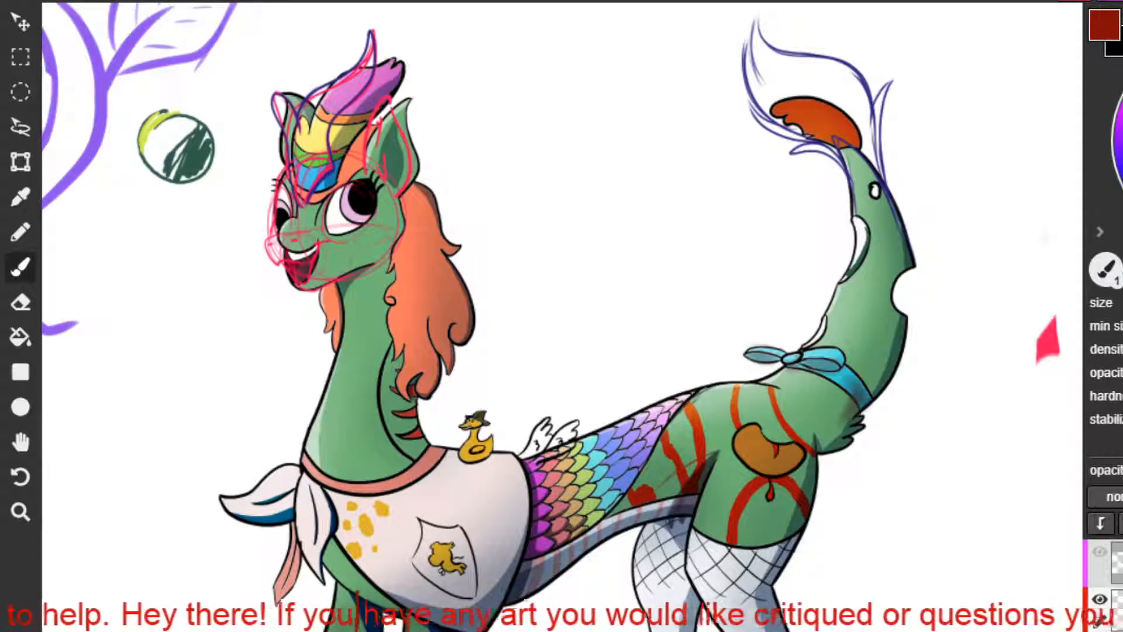
Brush soft dark shading along the outer edge of the pony's tail, down to its base.
mouse_move(895, 215)
left_mouse_down()
mouse_move(876, 388)
mouse_move(890, 337)
mouse_move(833, 434)
left_mouse_up()
left_click_drag(885, 349, 830, 440)
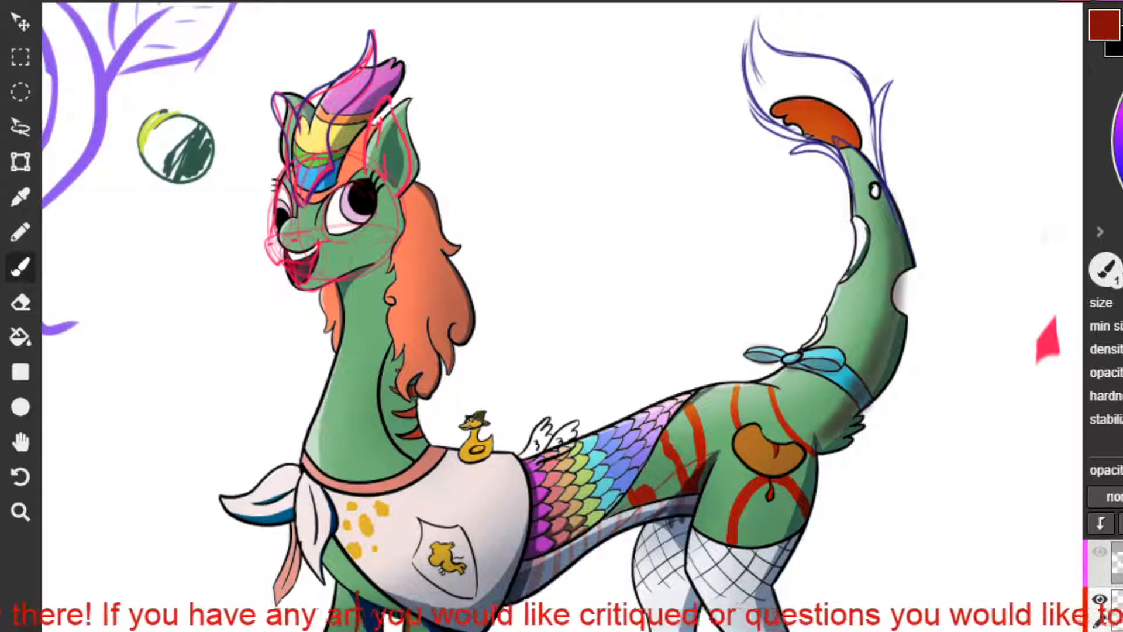
left_click_drag(887, 386, 865, 420)
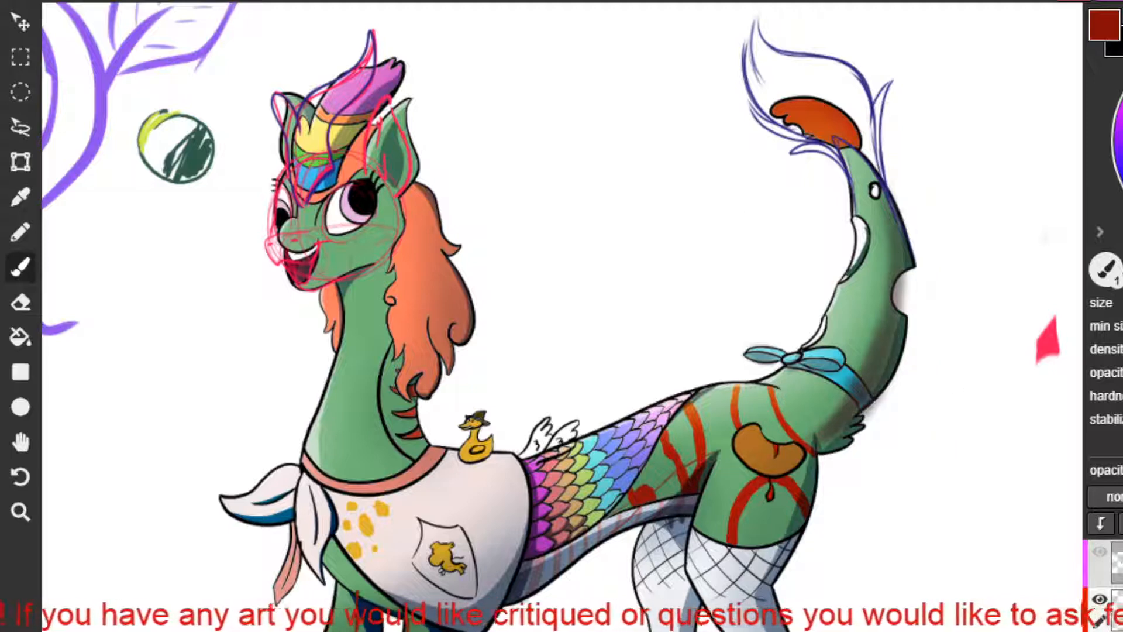
left_click_drag(811, 448, 791, 522)
key("ctrl+z")
mouse_move(811, 451)
left_mouse_down()
mouse_move(789, 526)
mouse_move(760, 570)
mouse_move(807, 491)
left_mouse_up()
key("ctrl+z")
key("ctrl+z")
Sketch thin dark red guide lines over the pony's hind thigh and down the fishnet stocking.
left_click_drag(781, 548, 766, 608)
mouse_move(731, 452)
left_mouse_down()
mouse_move(715, 459)
mouse_move(712, 552)
left_mouse_up()
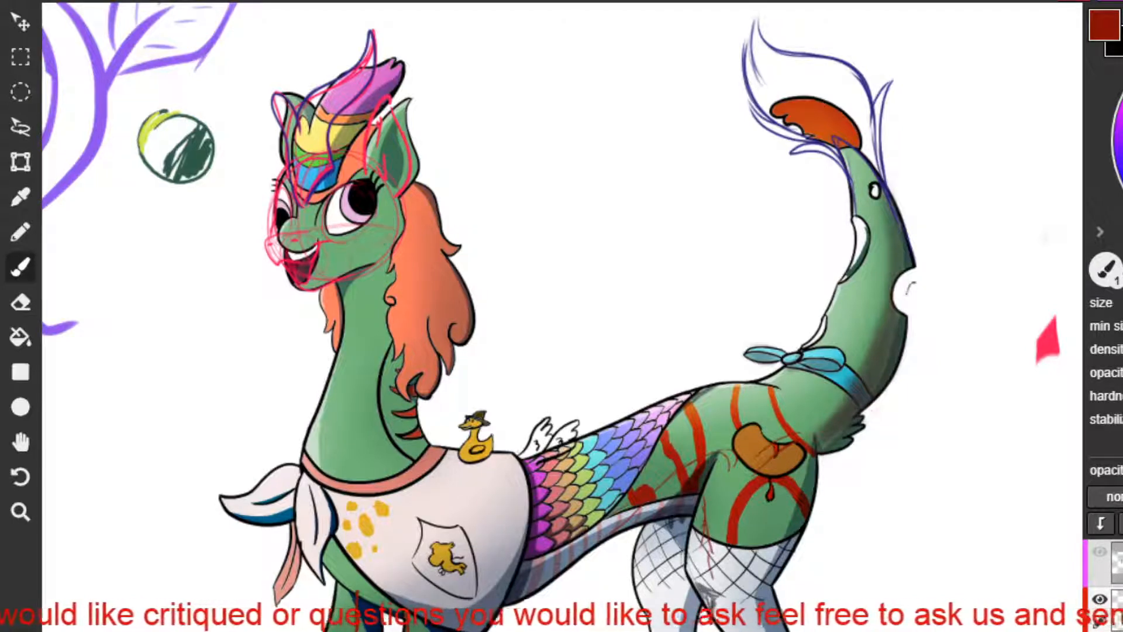
mouse_move(796, 449)
left_mouse_down()
mouse_move(785, 531)
mouse_move(754, 593)
left_mouse_up()
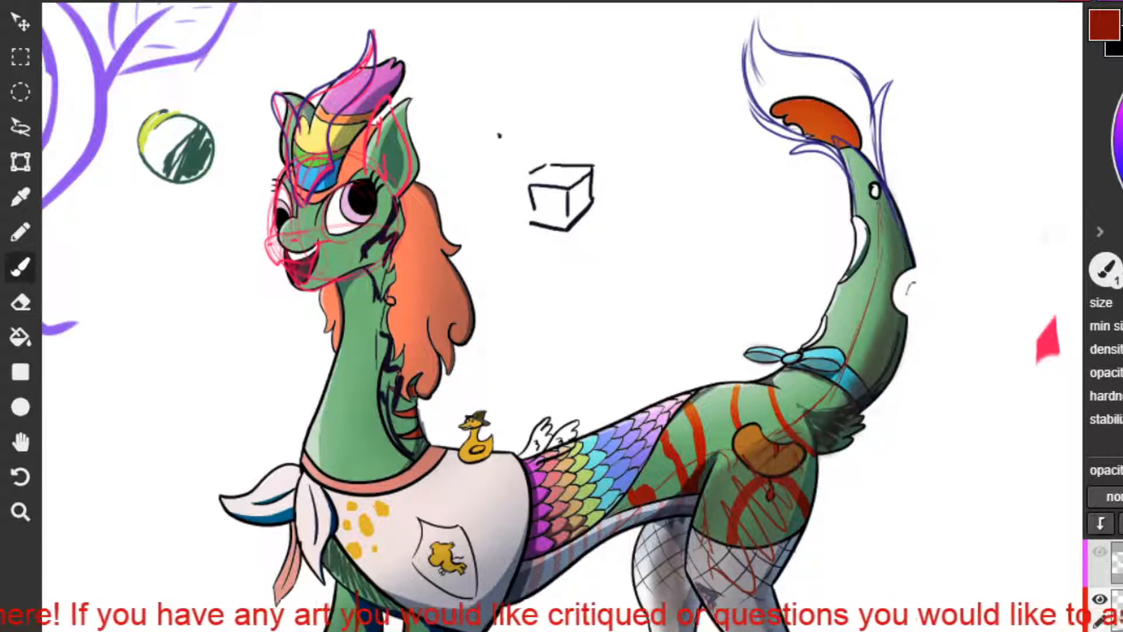
Outline a slanted cast shadow extending from the black cube sketch above the pony's back and hatch the shaded faces.
left_click_drag(534, 226, 581, 270)
left_click_drag(575, 228, 621, 258)
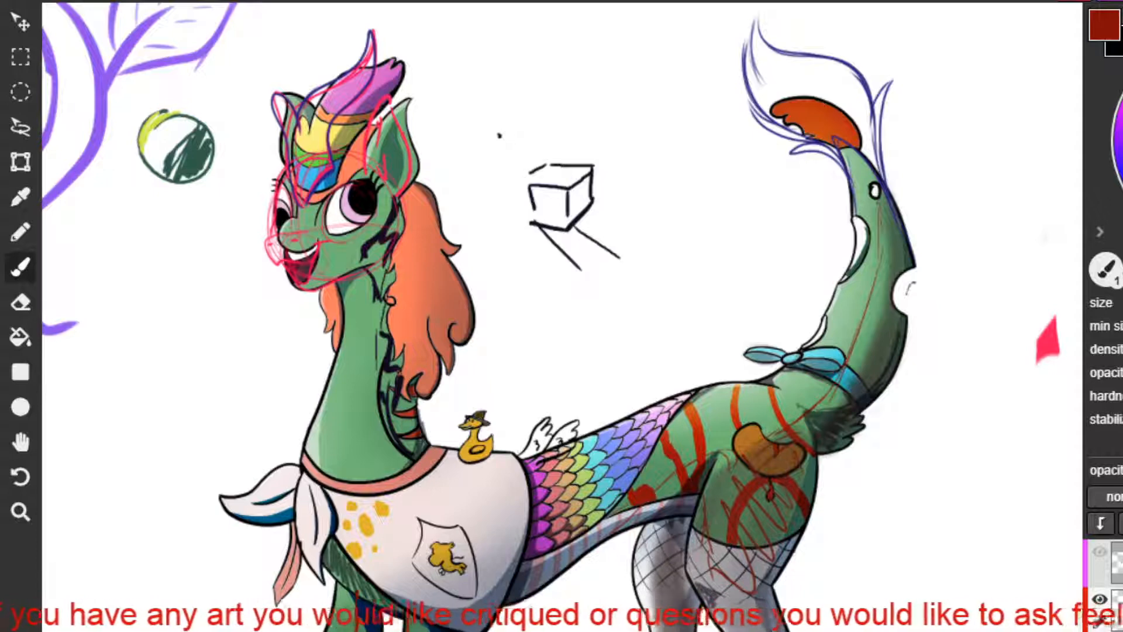
mouse_move(598, 203)
left_mouse_down()
mouse_move(645, 231)
mouse_move(635, 262)
mouse_move(620, 256)
left_mouse_up()
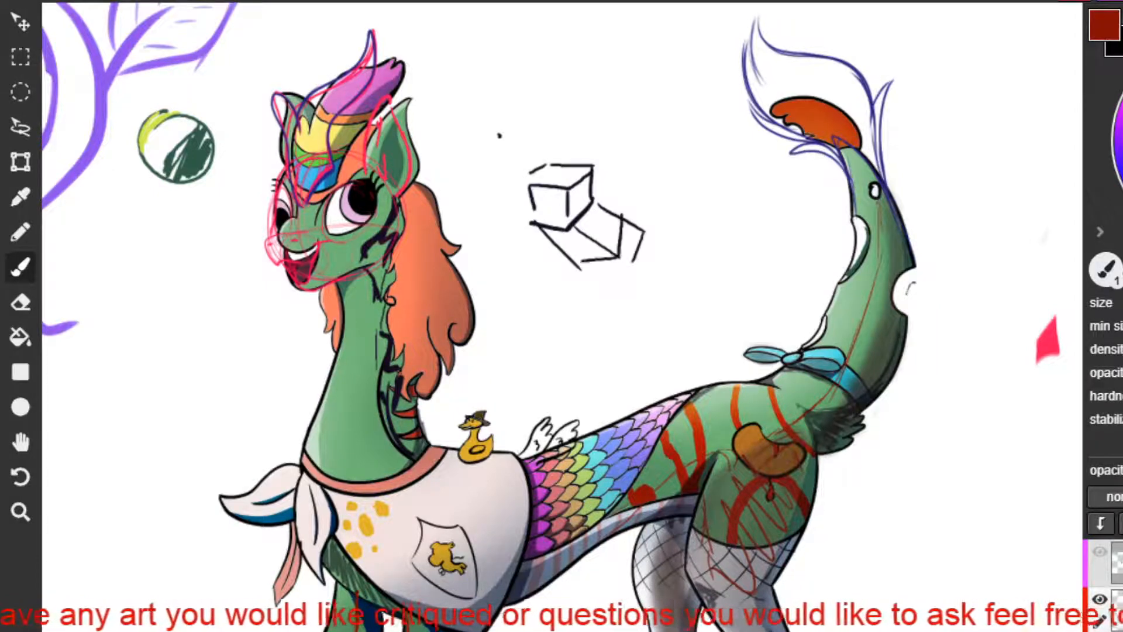
mouse_move(590, 175)
left_mouse_down()
mouse_move(571, 215)
mouse_move(529, 202)
mouse_move(534, 224)
mouse_move(557, 226)
left_mouse_up()
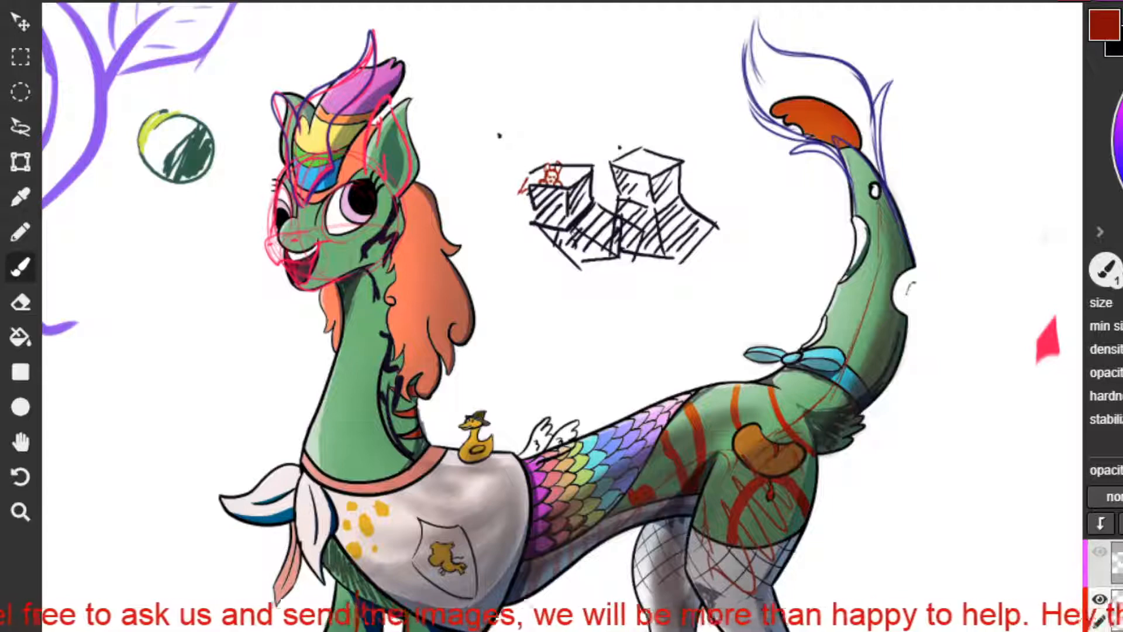
scroll(673, 264, "down", 5)
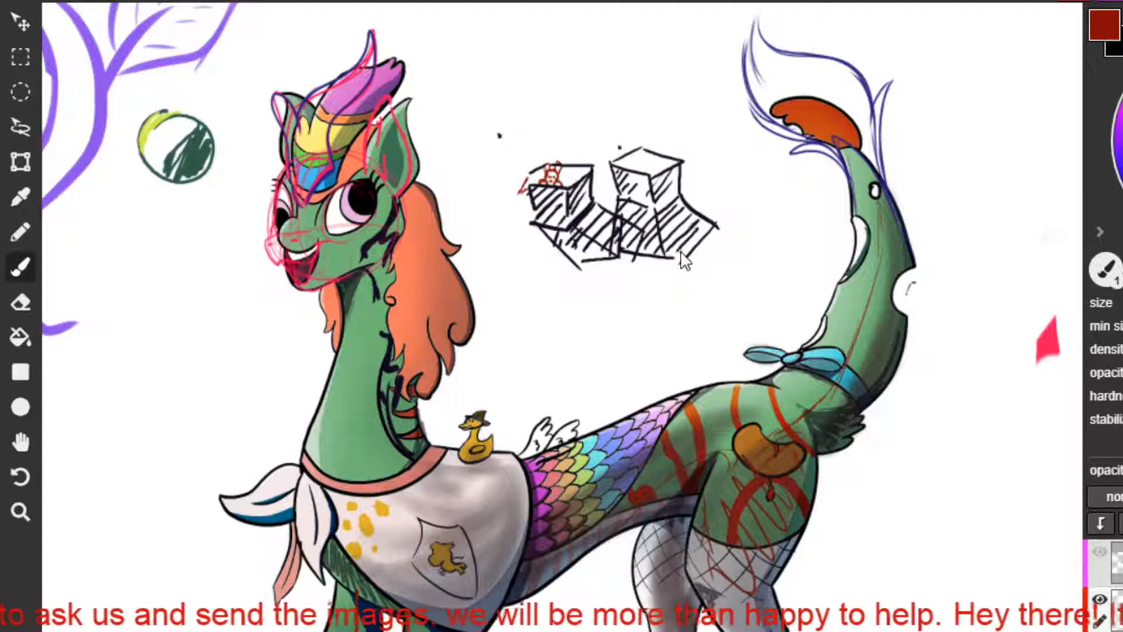
scroll(526, 308, "down", 4)
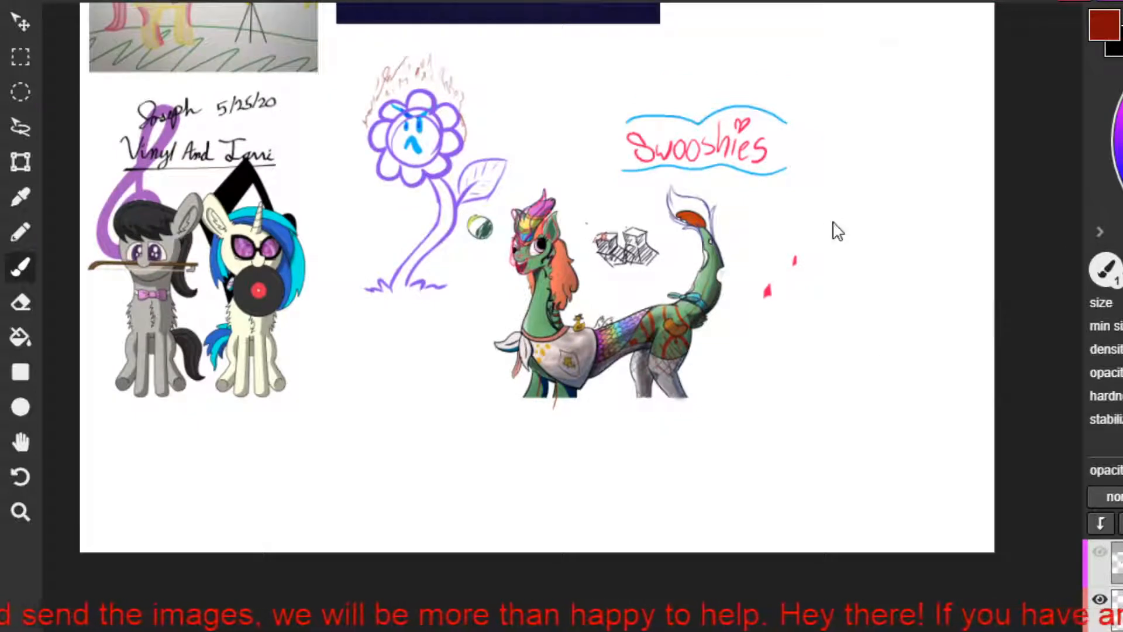
Insert the picture file 2364290, a sketch of a sleeping pony, into the shared canvas.
left_click_drag(835, 230, 683, 481)
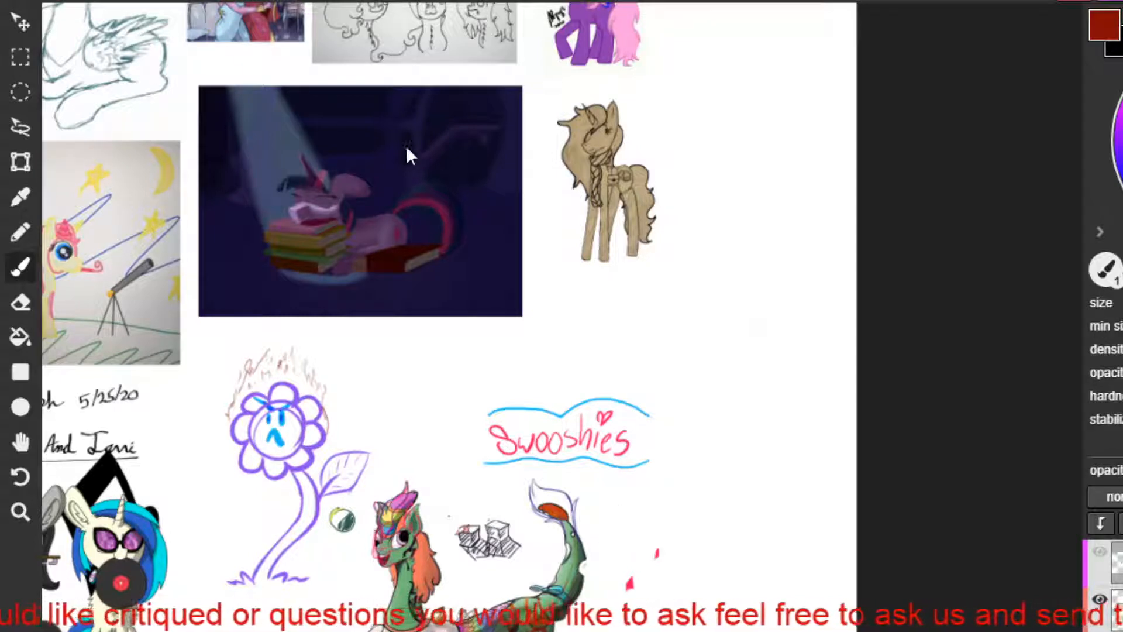
right_click(144, 170)
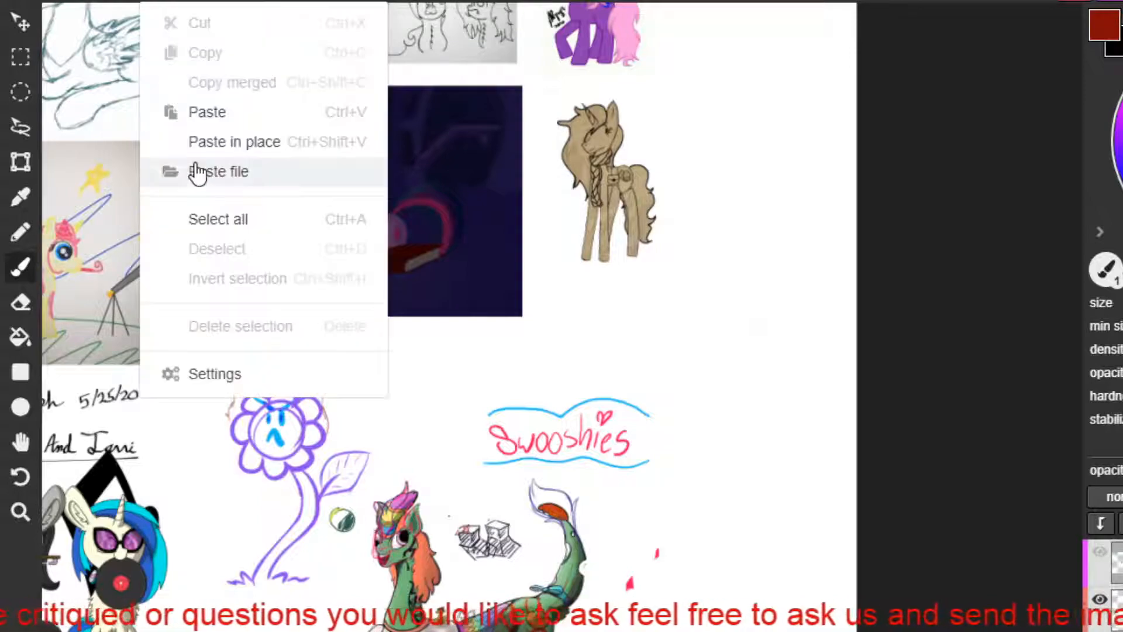
left_click(195, 170)
double_click(372, 85)
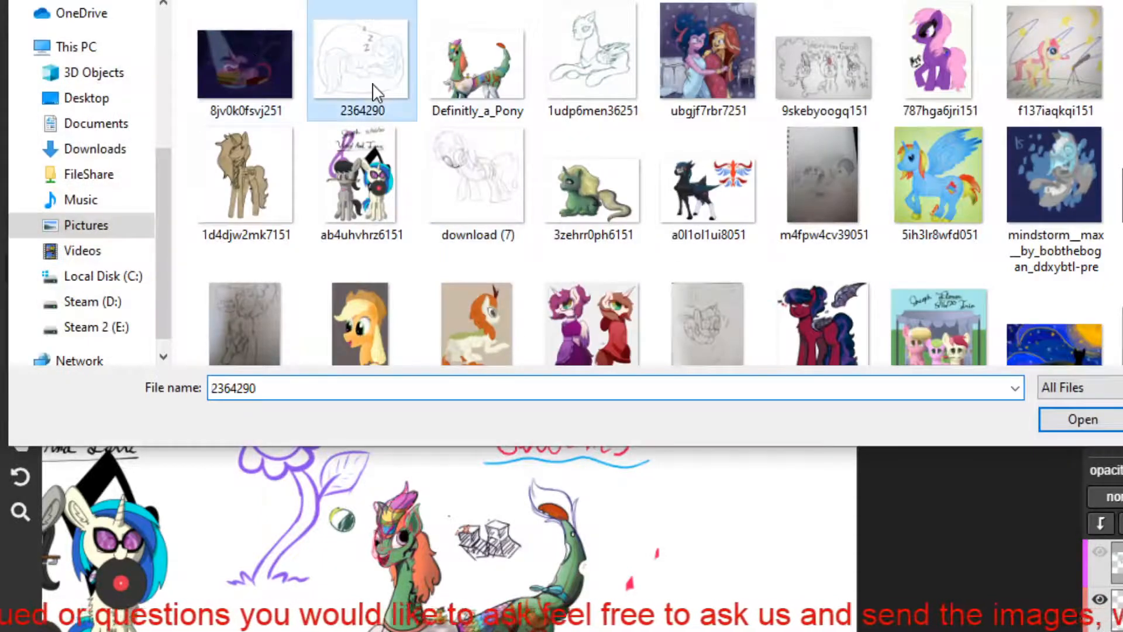
Undo the stray brush line and move the pasted sleeping pony sketch to the blank area beyond the "Swooshies" lettering.
mouse_move(560, 353)
left_mouse_down()
mouse_move(691, 338)
mouse_move(735, 319)
left_mouse_up()
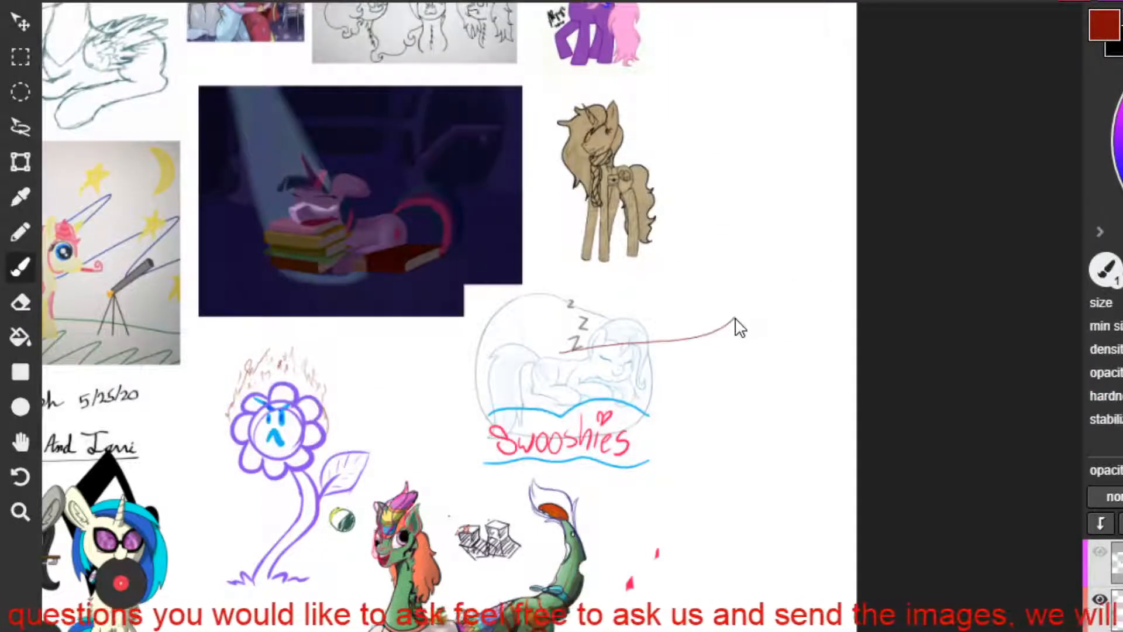
key("ctrl+z")
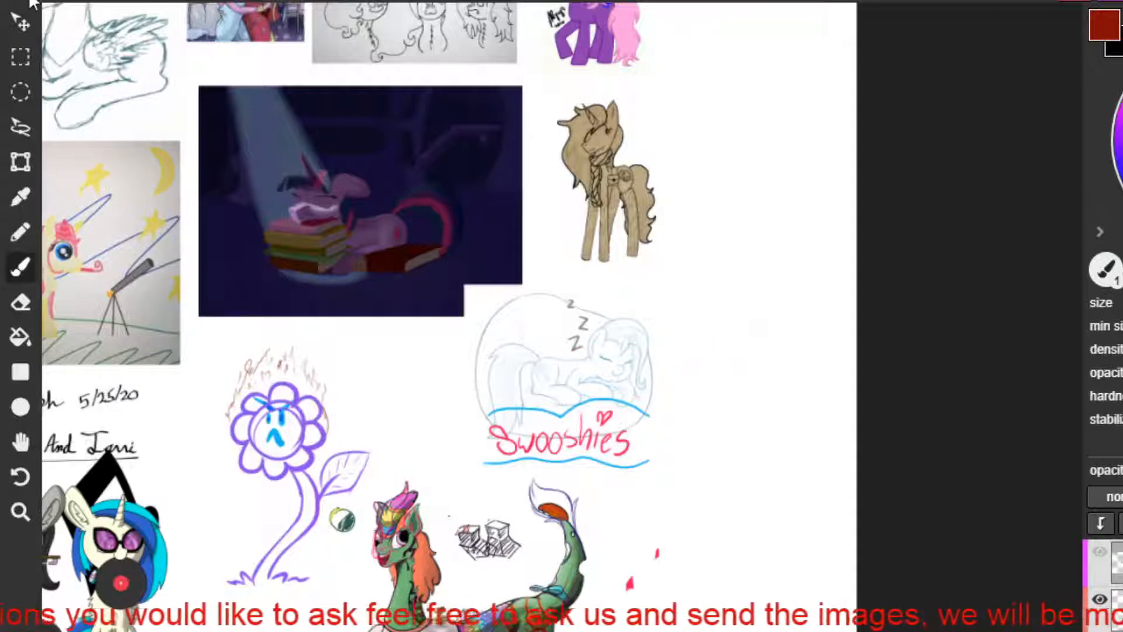
left_click(20, 23)
mouse_move(573, 341)
left_mouse_down()
mouse_move(754, 353)
mouse_move(725, 325)
mouse_move(745, 328)
mouse_move(753, 303)
mouse_move(735, 311)
left_mouse_up()
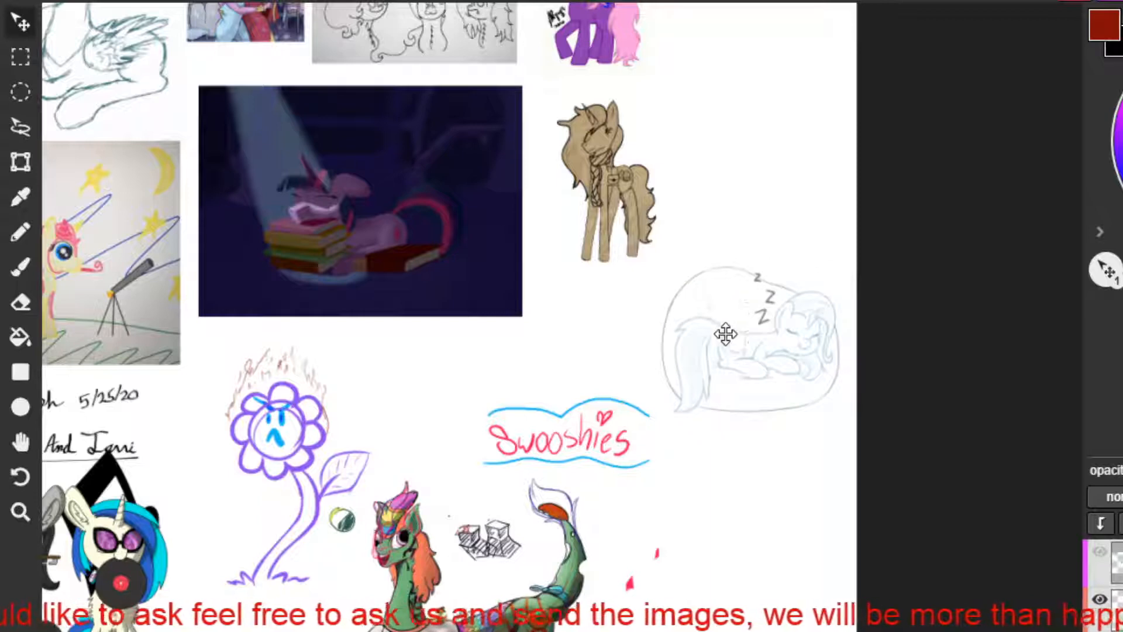
Choose the brush tool and bring the sleeping pony sketch up close for annotation.
left_click(18, 233)
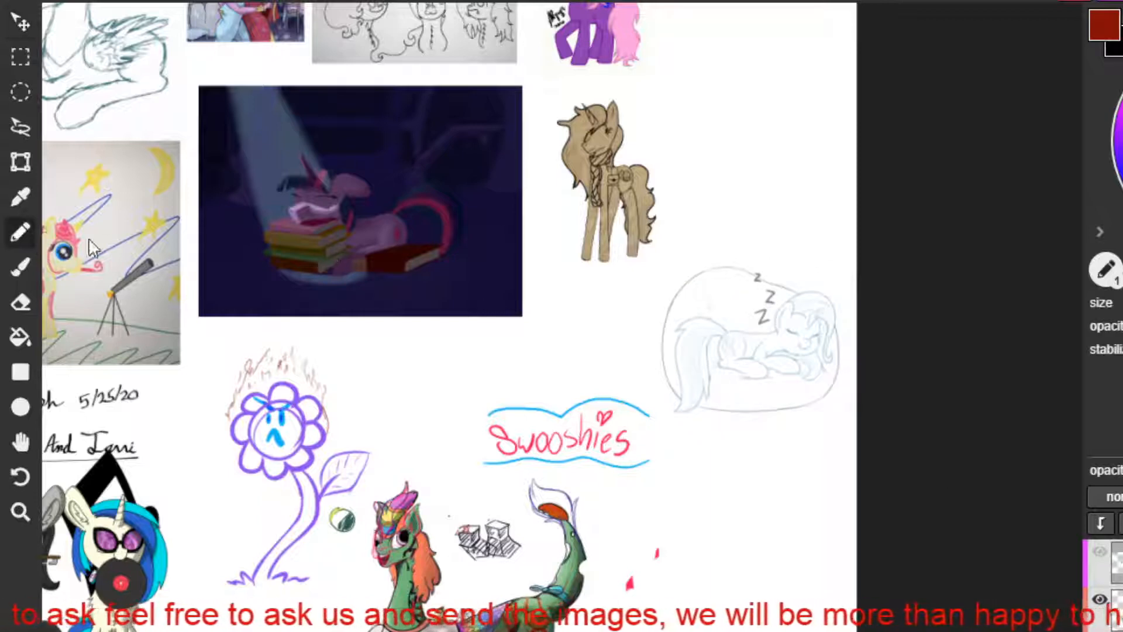
left_click(14, 273)
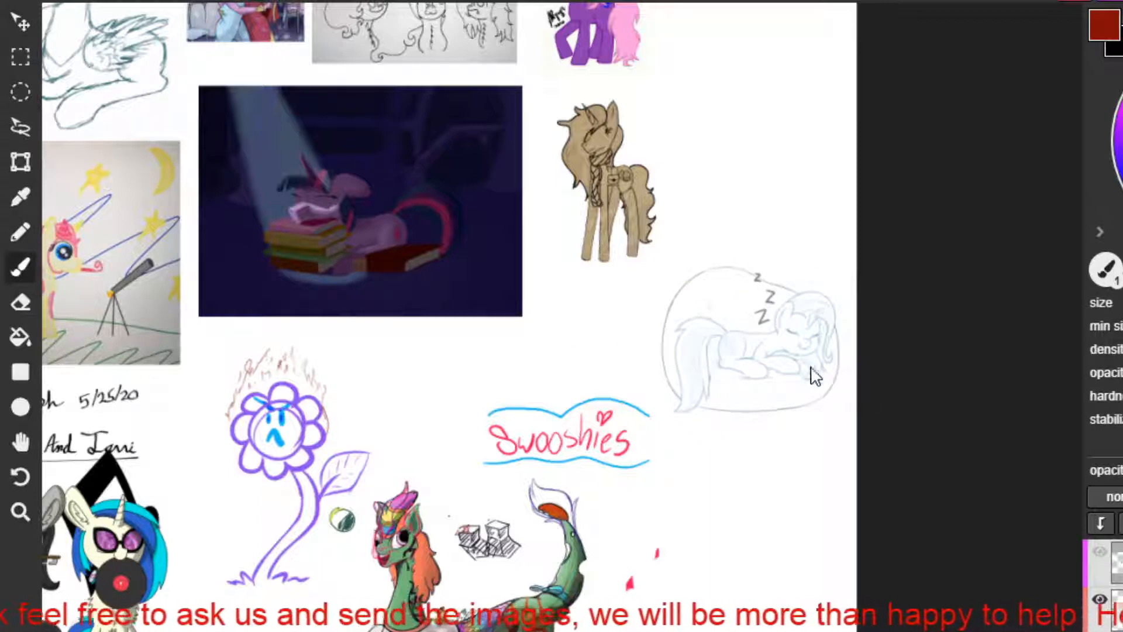
scroll(799, 371, "up", 2)
scroll(798, 372, "up", 3)
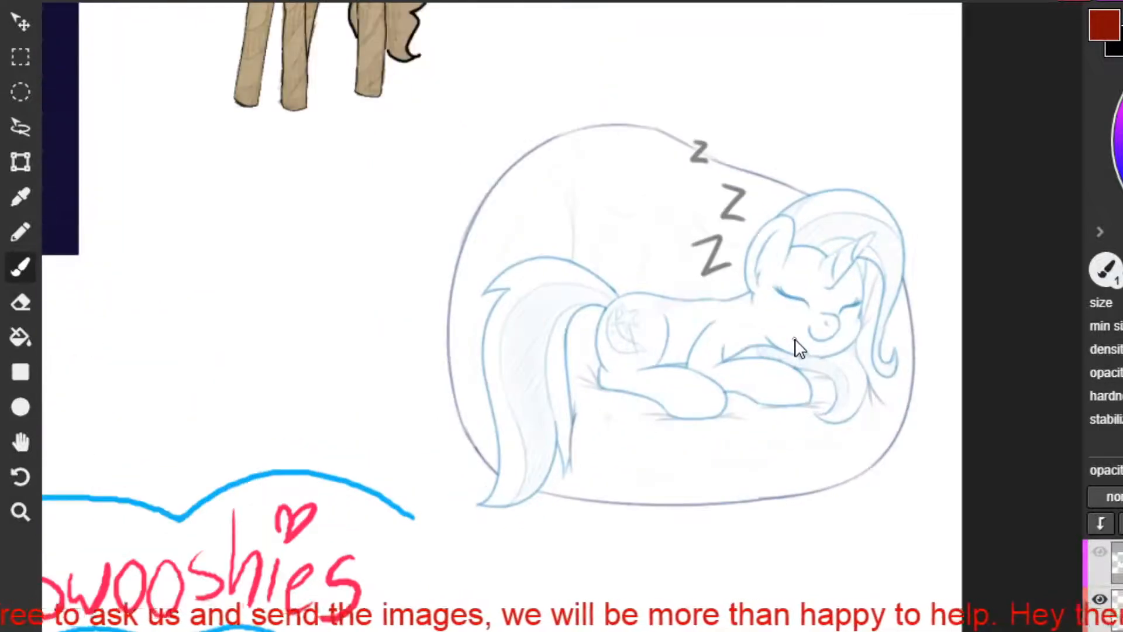
key("space")
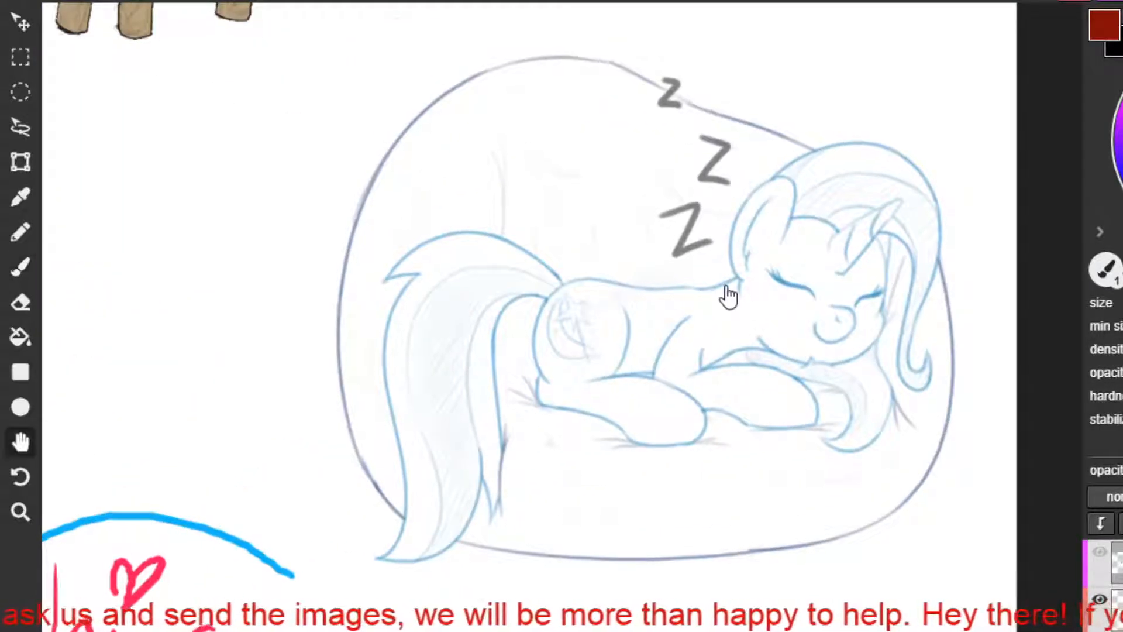
left_click_drag(725, 294, 669, 364)
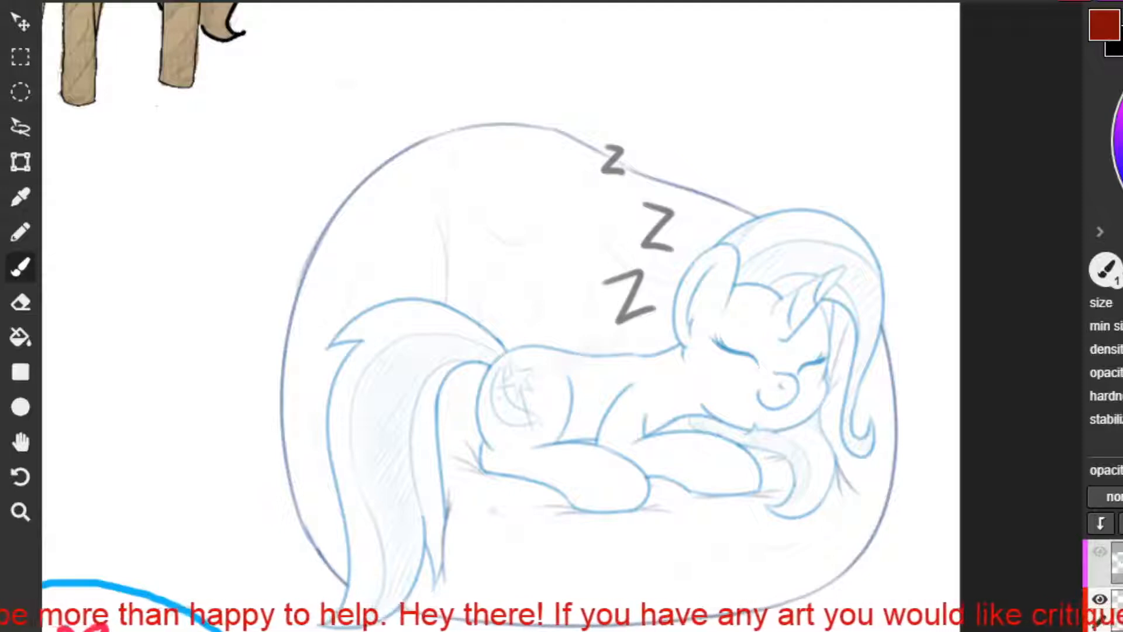
mouse_move(469, 88)
left_mouse_down()
mouse_move(296, 252)
mouse_move(429, 102)
mouse_move(472, 86)
left_mouse_up()
key("ctrl+z")
left_click_drag(468, 91, 303, 232)
key("ctrl+z")
key("ctrl+z")
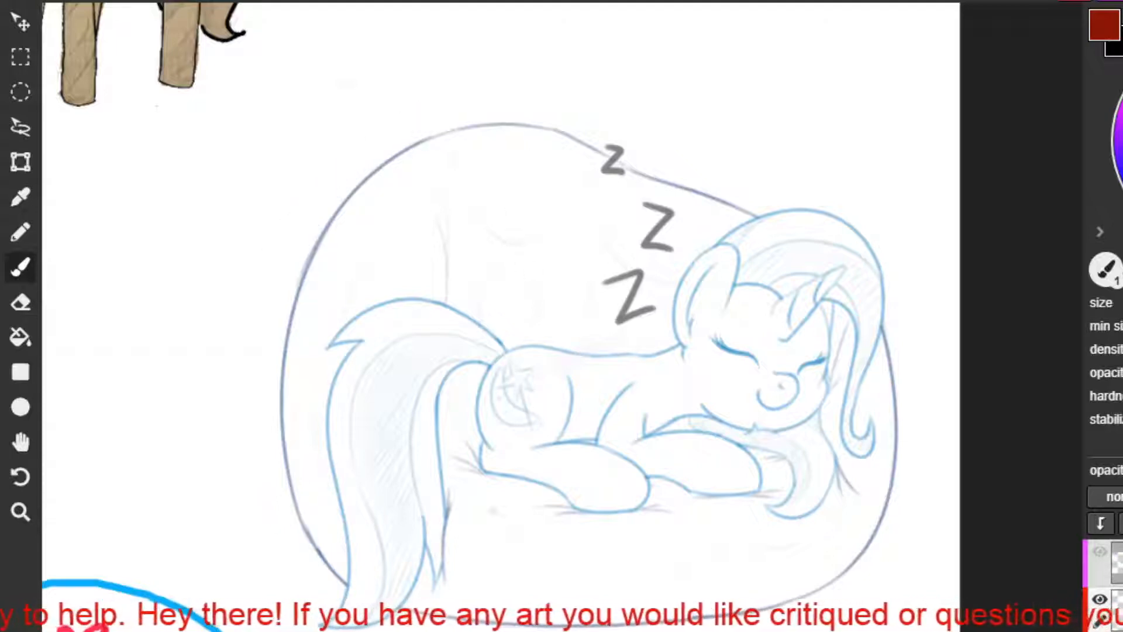
mouse_move(924, 266)
left_mouse_down()
mouse_move(929, 339)
mouse_move(913, 435)
left_mouse_up()
key("ctrl+z")
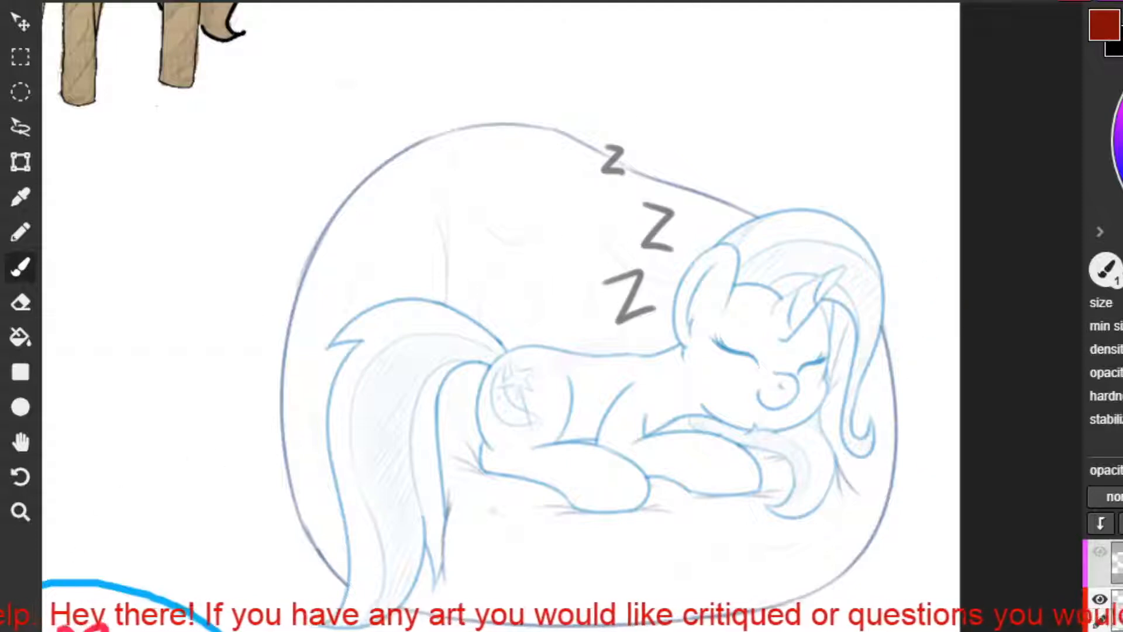
Draw three thick red arrows pointing at the beanbag's outline: above the pony's head, beside the tail side and below the base.
key("h")
mouse_move(635, 333)
left_mouse_down()
mouse_move(629, 278)
mouse_move(617, 275)
left_mouse_up()
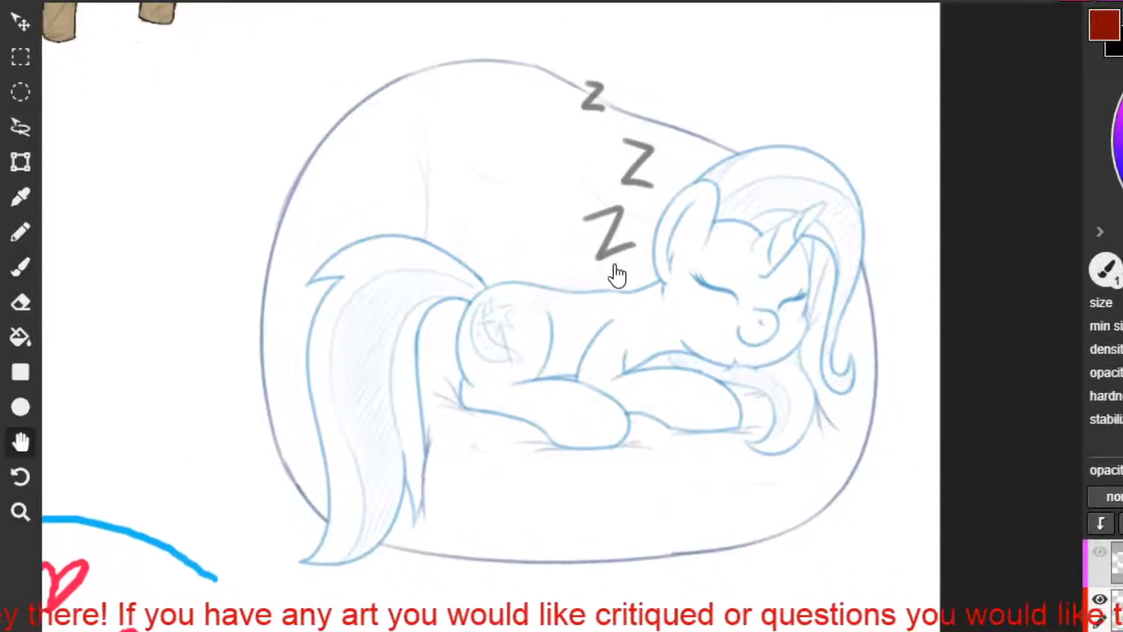
key("b")
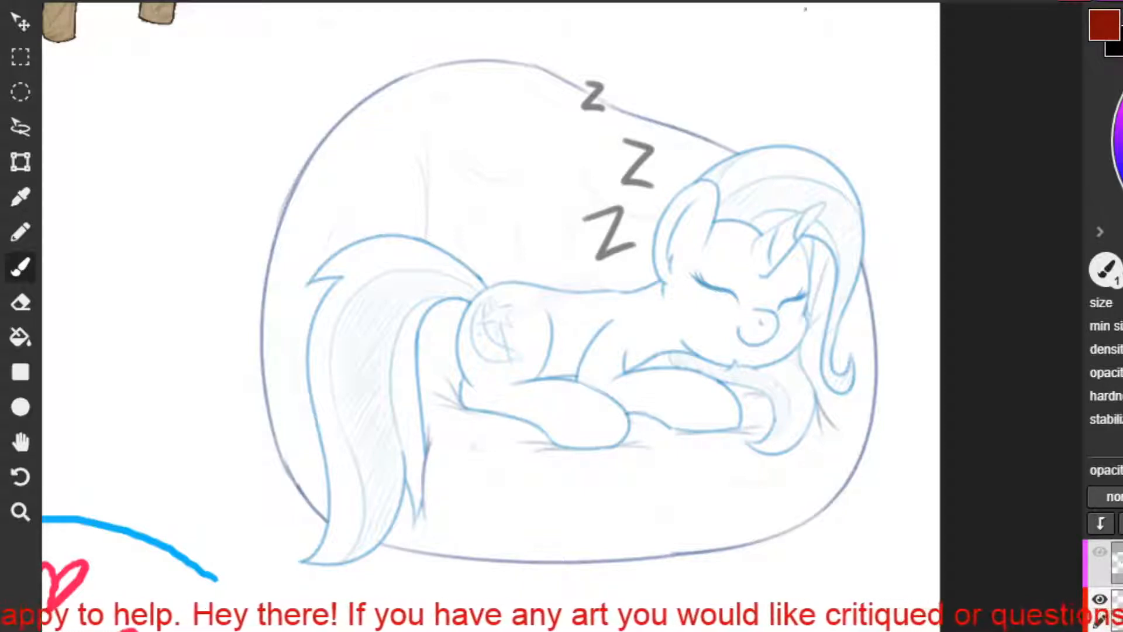
left_click_drag(806, 10, 729, 110)
mouse_move(725, 34)
left_mouse_down()
mouse_move(731, 111)
mouse_move(810, 89)
left_mouse_up()
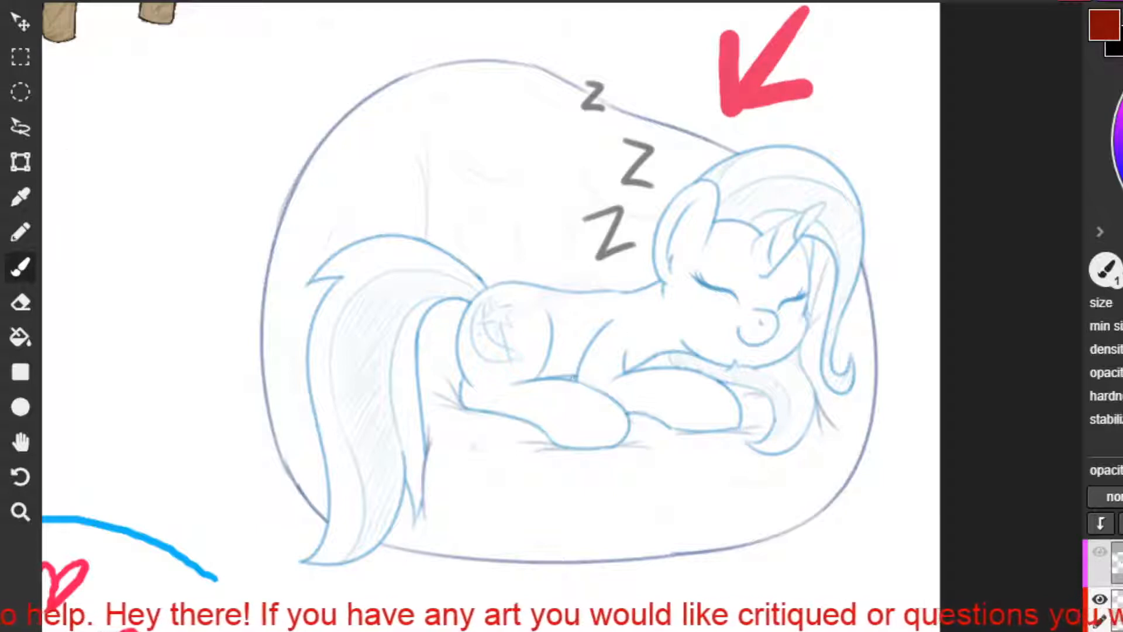
left_click_drag(64, 154, 242, 257)
mouse_move(192, 142)
left_mouse_down()
mouse_move(243, 255)
mouse_move(114, 325)
left_mouse_up()
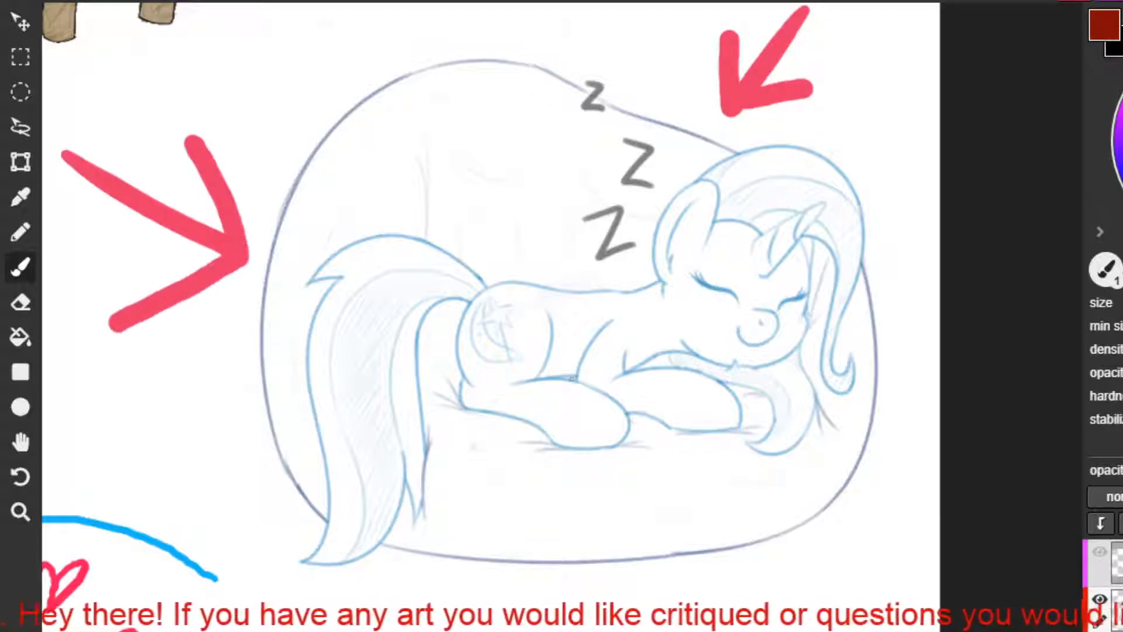
left_click_drag(665, 585, 723, 611)
key("space")
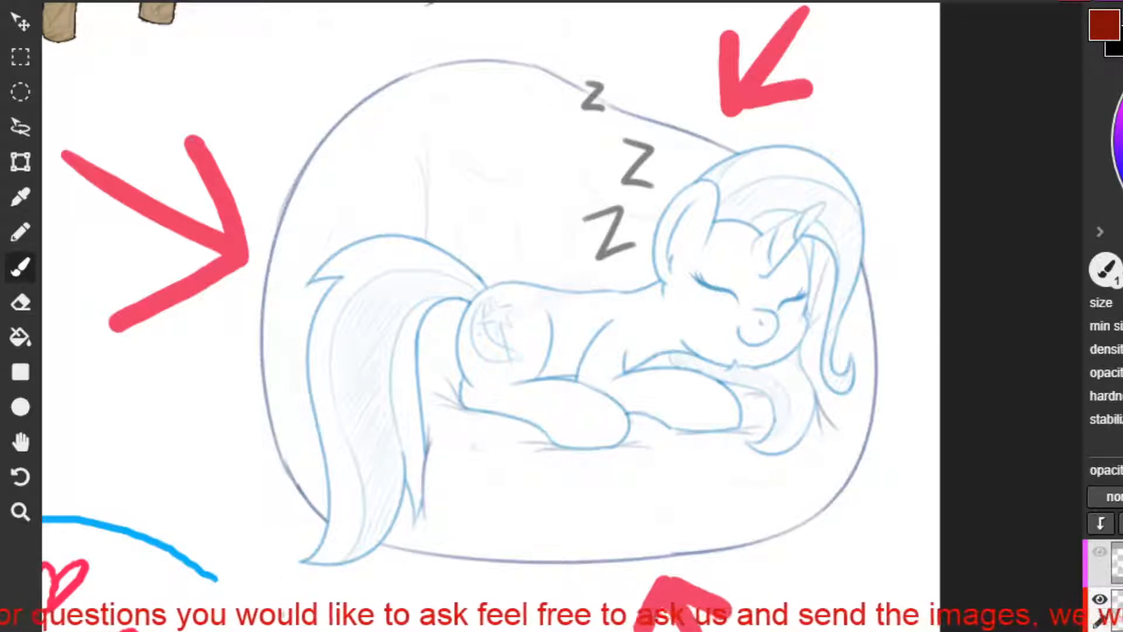
Sketch a small thin dark red loop below the beanbag and outline the pony's far front hoof in dark red.
left_click_drag(280, 573, 267, 600)
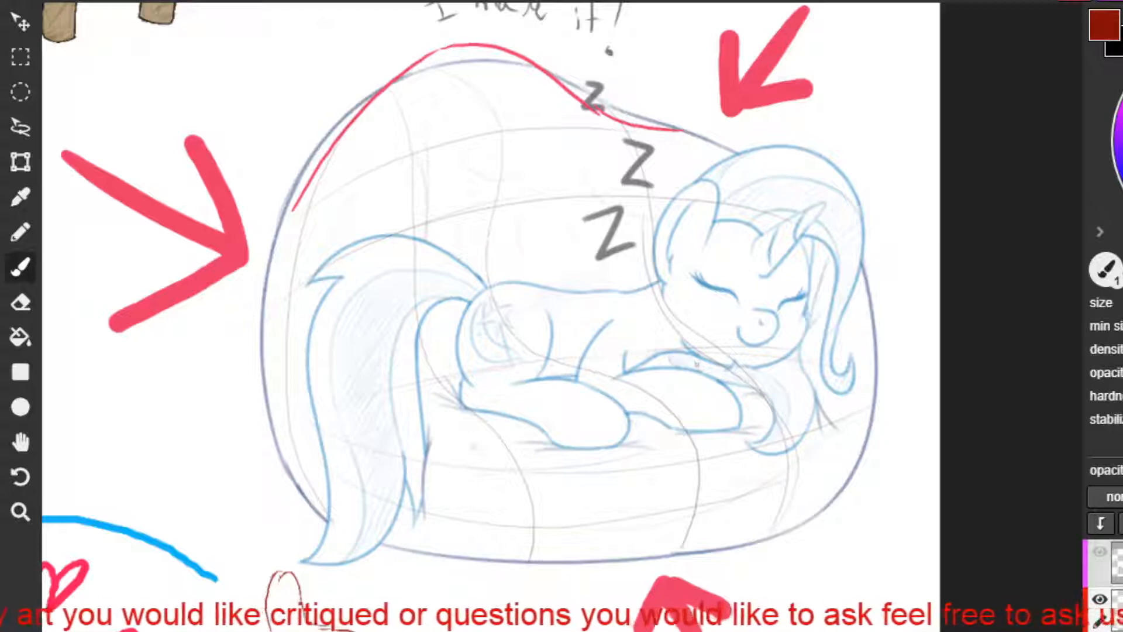
left_click_drag(746, 387, 763, 418)
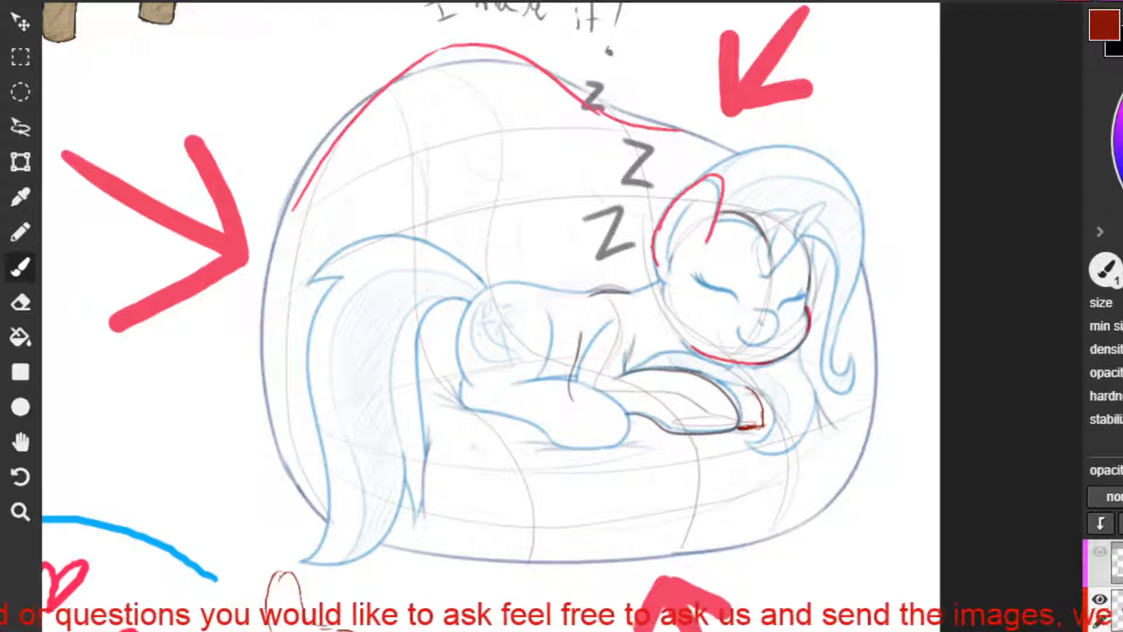
Try red correction strokes over the pony's horn and nose and a small squiggle on the beanbag's back.
left_click_drag(515, 165, 470, 188)
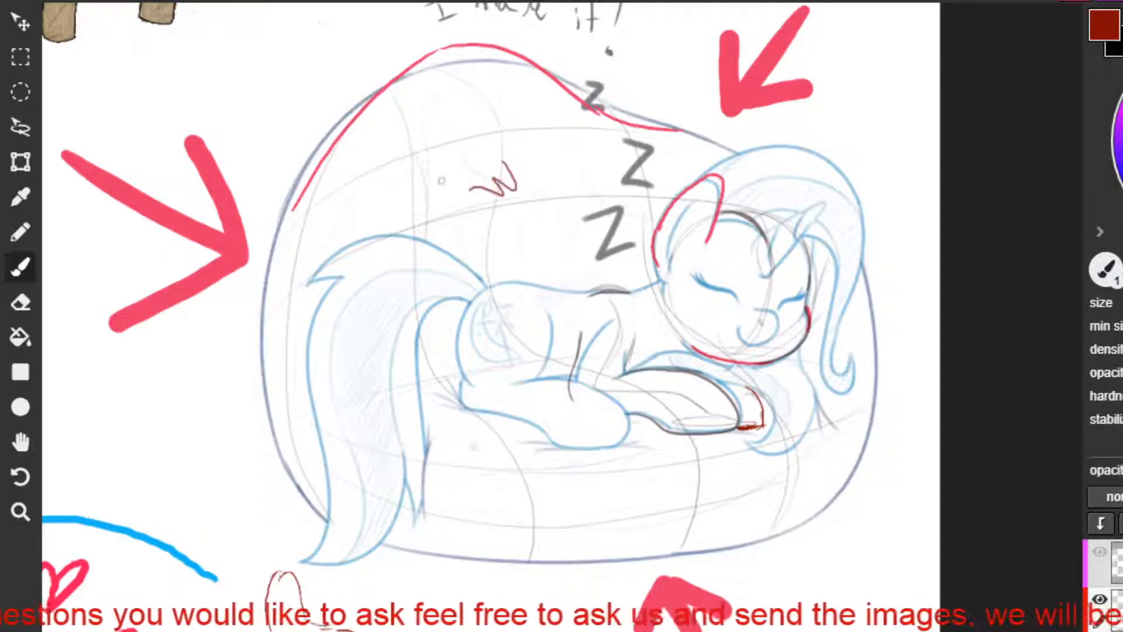
key("ctrl+z")
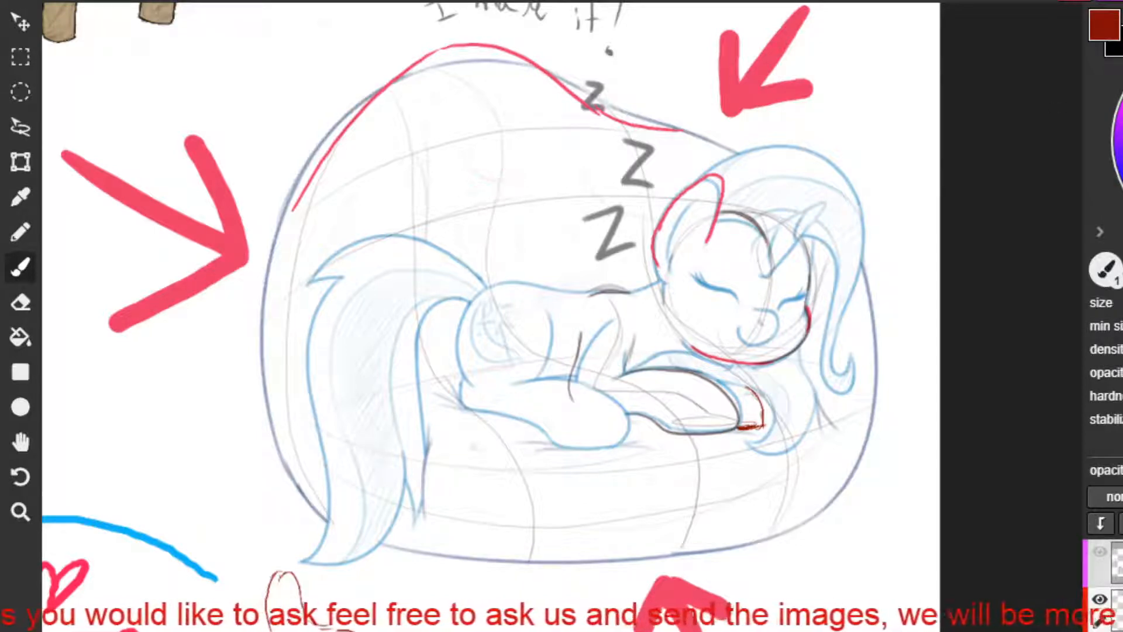
left_click_drag(774, 258, 818, 203)
key("ctrl+z")
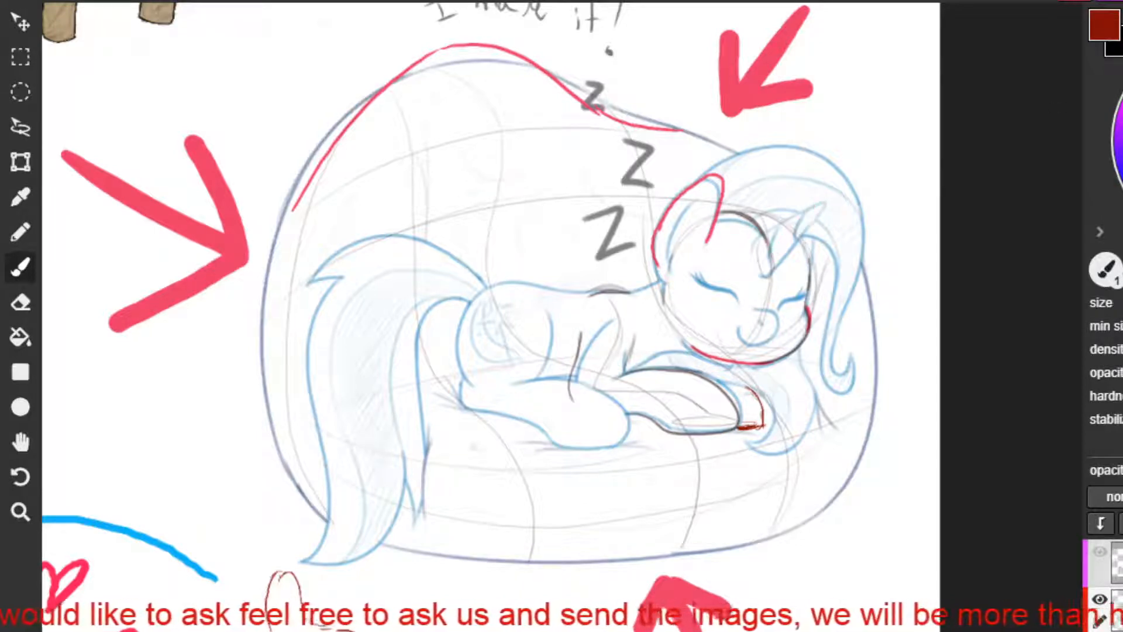
left_click_drag(769, 268, 823, 204)
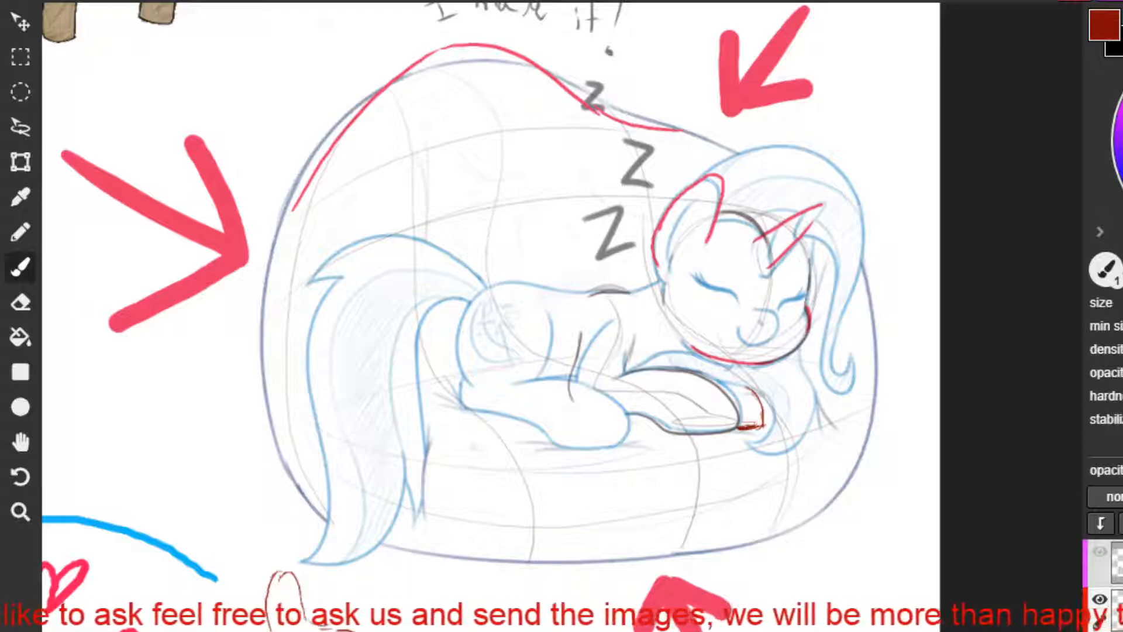
key("ctrl+z")
key("ctrl+z")
mouse_move(508, 180)
left_mouse_down()
mouse_move(523, 202)
mouse_move(437, 220)
left_mouse_up()
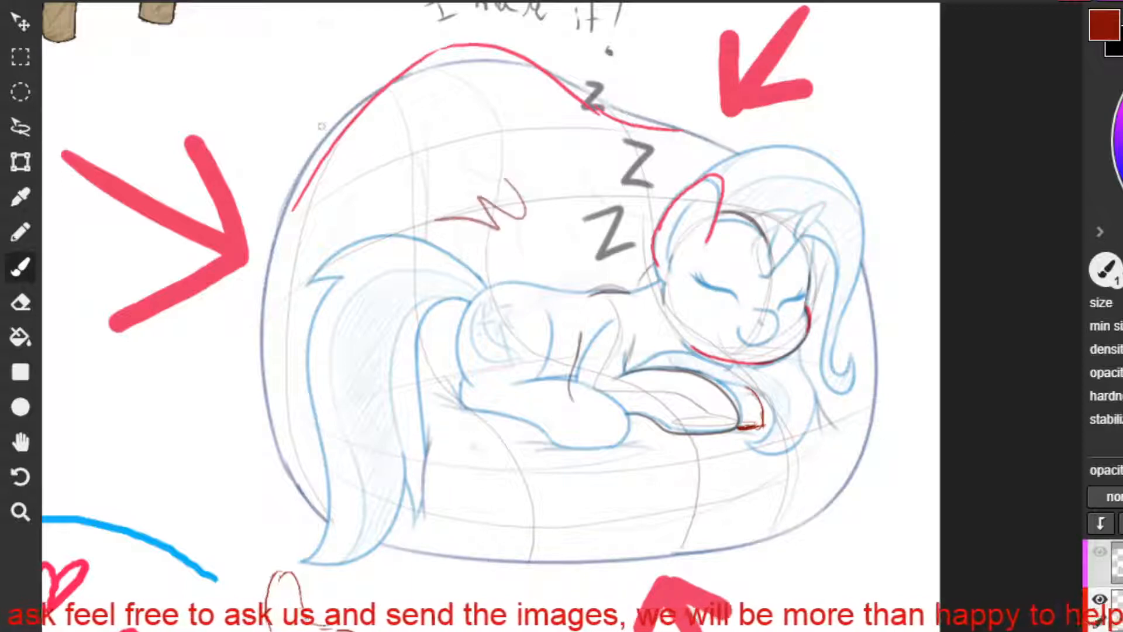
key("ctrl+z")
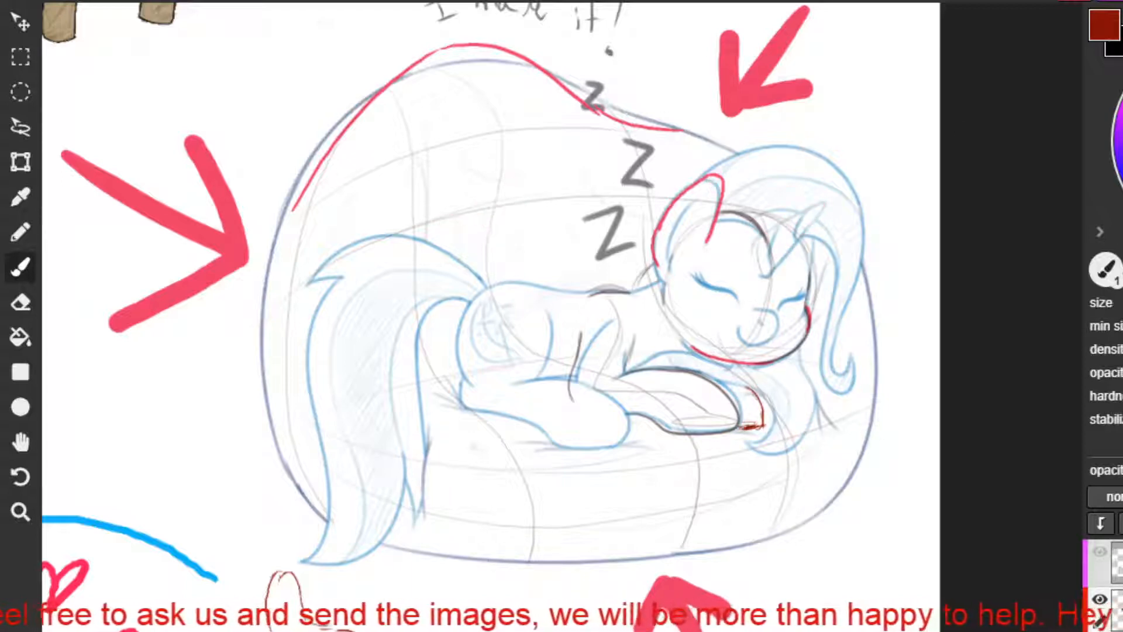
mouse_move(752, 314)
left_mouse_down()
mouse_move(768, 311)
mouse_move(777, 328)
left_mouse_up()
key("ctrl+z")
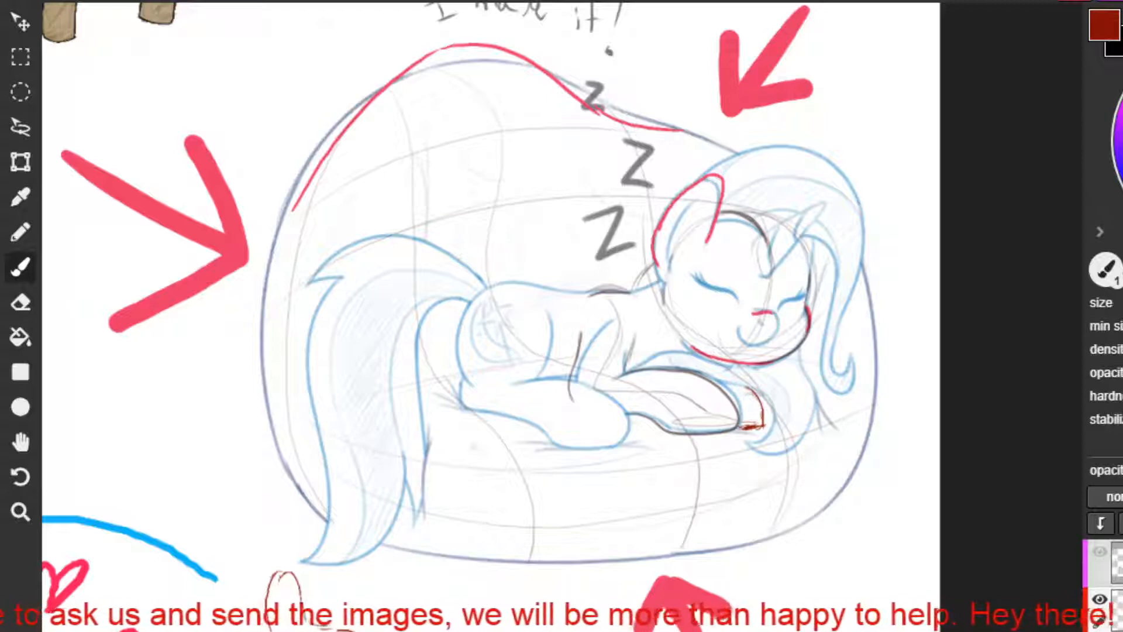
key("ctrl+z")
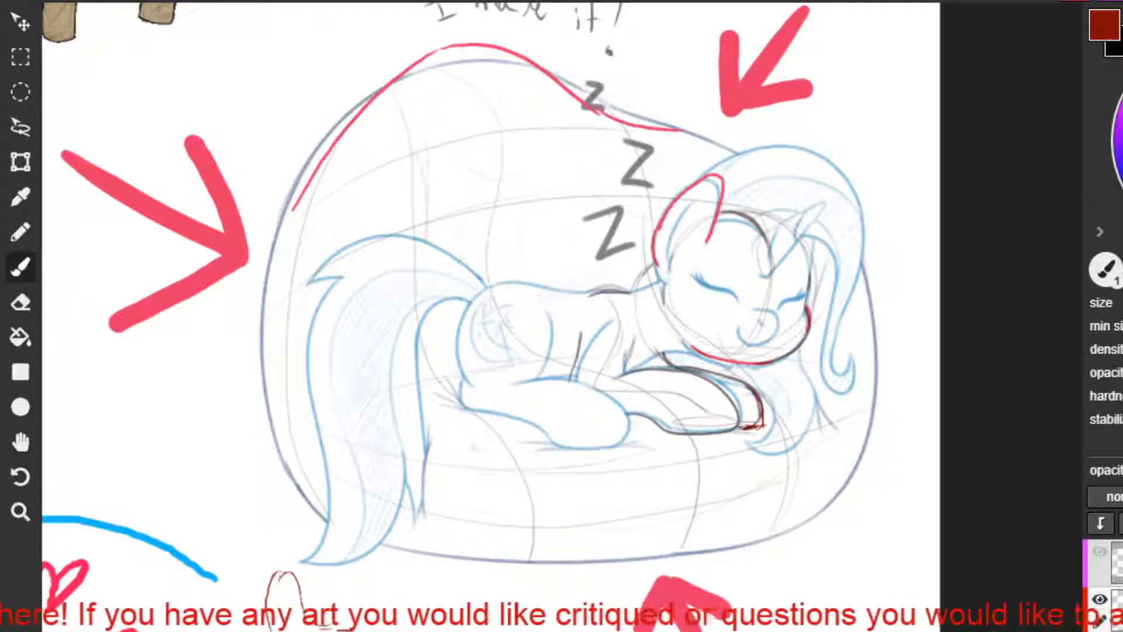
Mark the pony's shoulder and chest with short red strokes along the upper front leg.
mouse_move(593, 317)
left_mouse_down()
mouse_move(590, 339)
mouse_move(626, 366)
left_mouse_up()
key("ctrl+z")
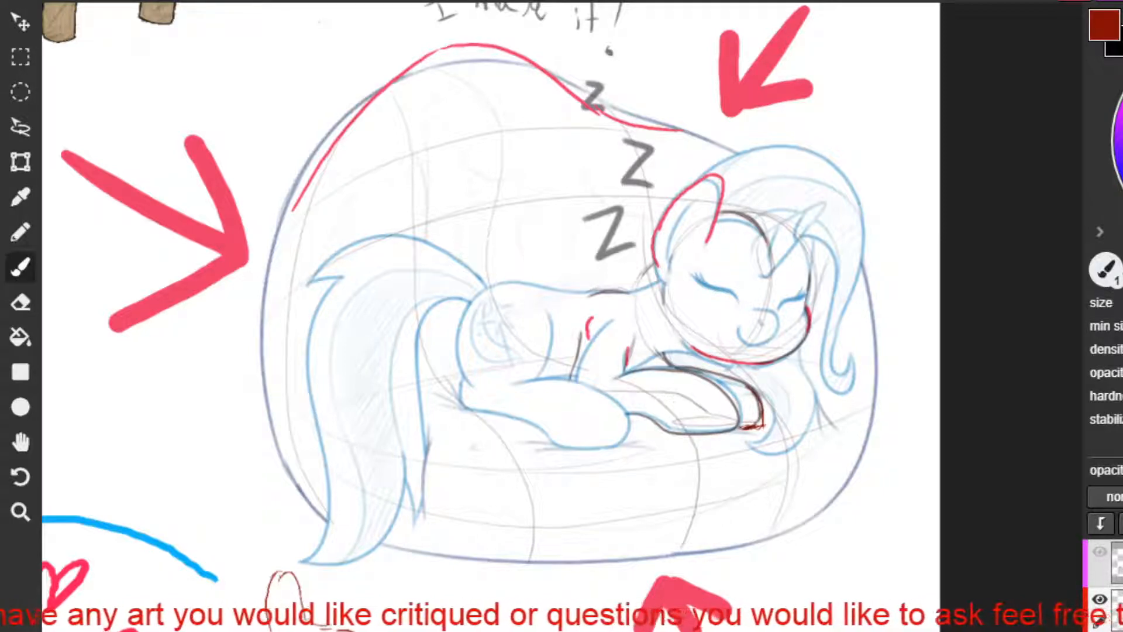
left_click_drag(588, 331, 580, 377)
key("ctrl+z")
key("ctrl+z")
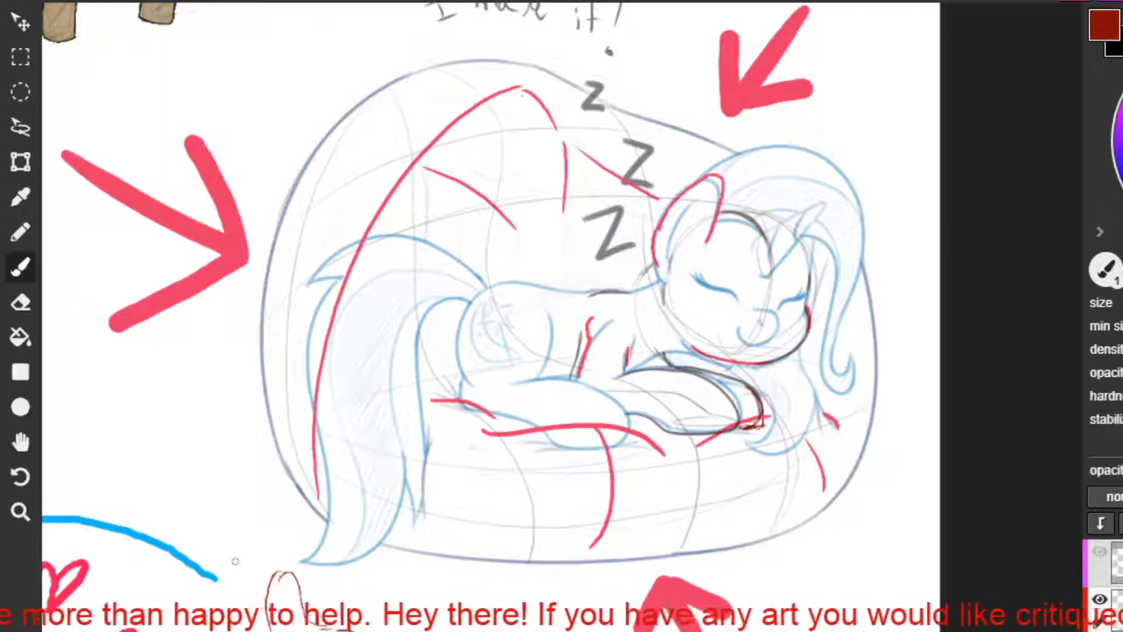
Draw red curves bulging along the beanbag's side next to the mane and around its lower corner beneath the tail.
mouse_move(852, 308)
left_mouse_down()
mouse_move(882, 347)
mouse_move(882, 462)
left_mouse_up()
key("ctrl+z")
key("ctrl+z")
mouse_move(850, 316)
left_mouse_down()
mouse_move(870, 351)
mouse_move(817, 508)
left_mouse_up()
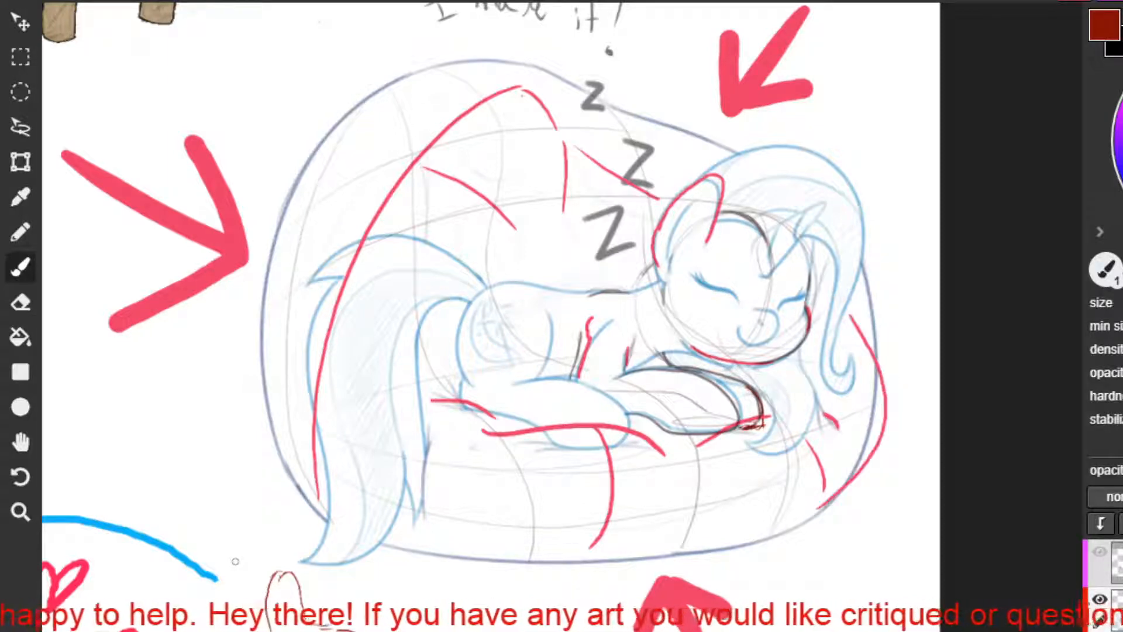
left_click_drag(319, 387, 359, 543)
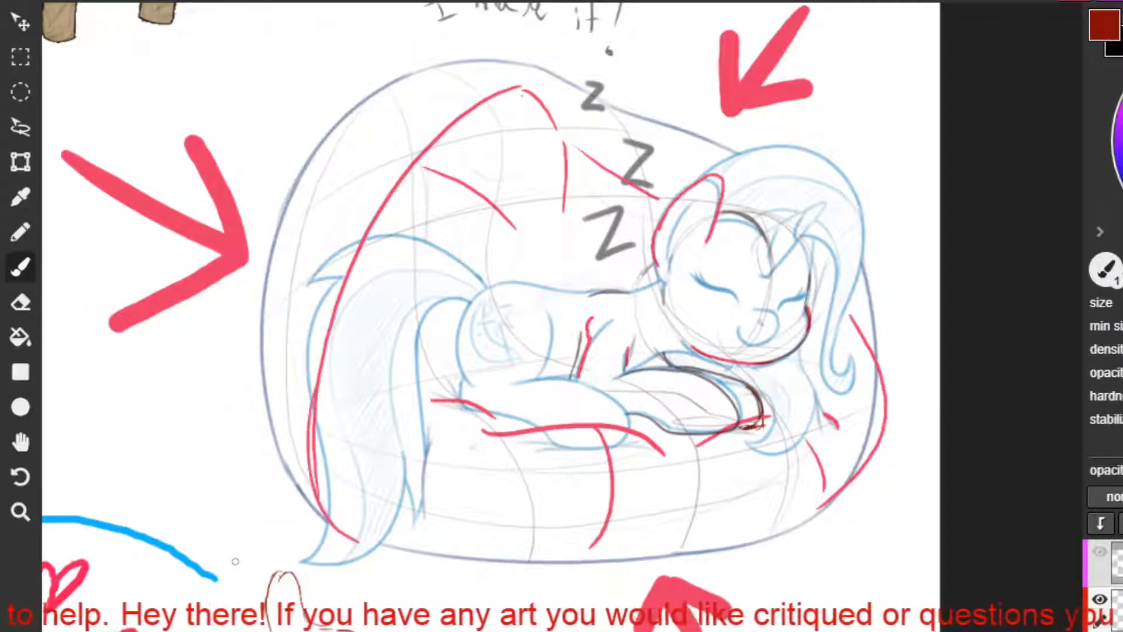
key("ctrl+z")
left_click_drag(320, 394, 365, 536)
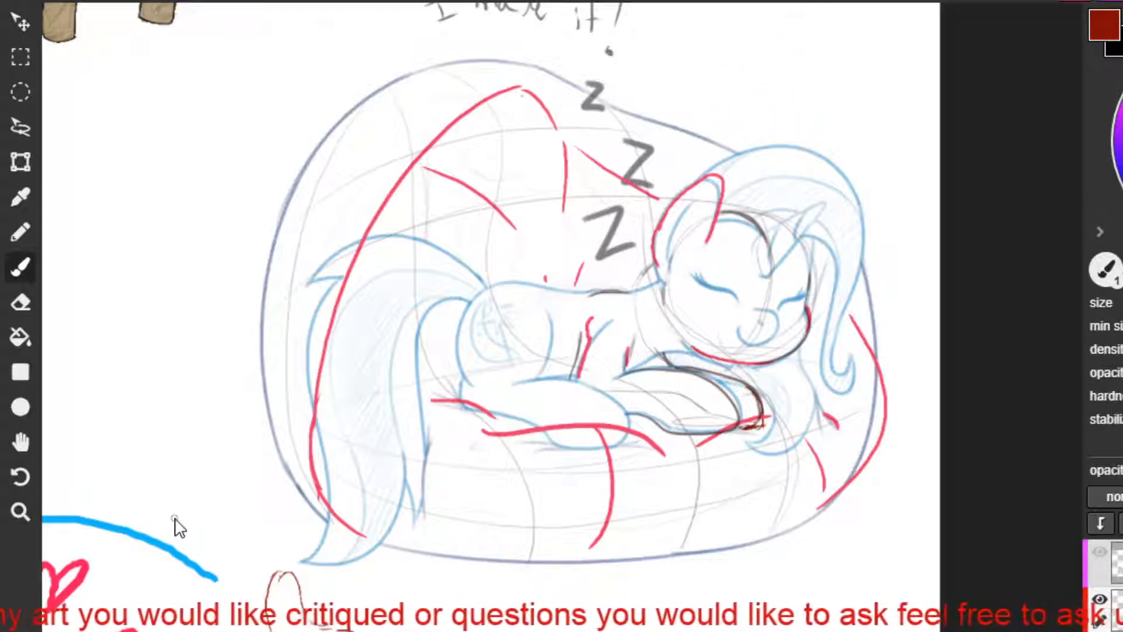
Sketch a light red head circle with curved facial guidelines over the face of the lying pegasus drawing.
key("h")
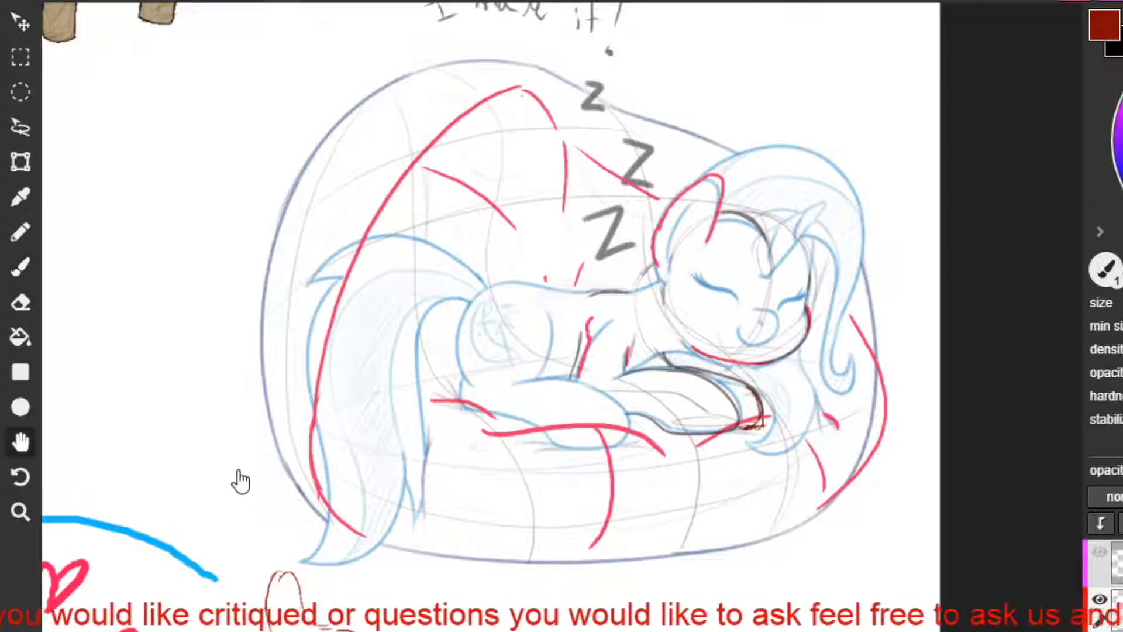
scroll(241, 482, "down", 3)
left_click_drag(196, 242, 802, 501)
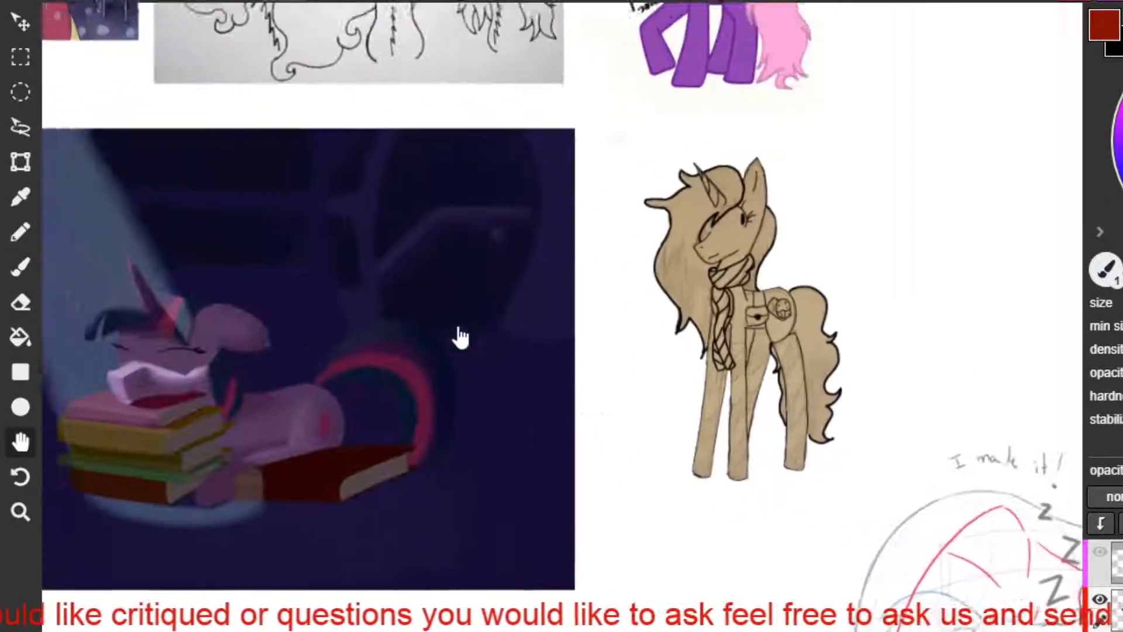
left_click_drag(292, 252, 750, 535)
mouse_move(226, 271)
left_mouse_down()
mouse_move(697, 493)
mouse_move(531, 200)
mouse_move(607, 393)
mouse_move(631, 408)
left_mouse_up()
scroll(540, 250, "up", 2)
key("space")
scroll(697, 398, "up", 1)
scroll(700, 398, "down", 1)
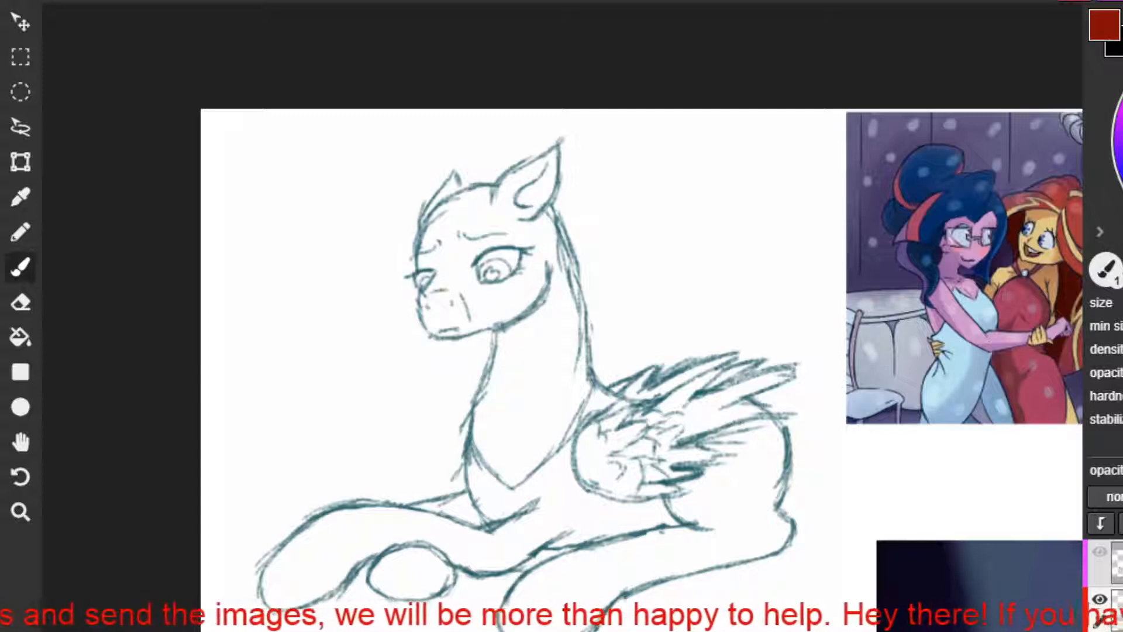
mouse_move(503, 310)
left_mouse_down()
mouse_move(548, 239)
mouse_move(526, 294)
mouse_move(412, 255)
mouse_move(545, 244)
left_mouse_up()
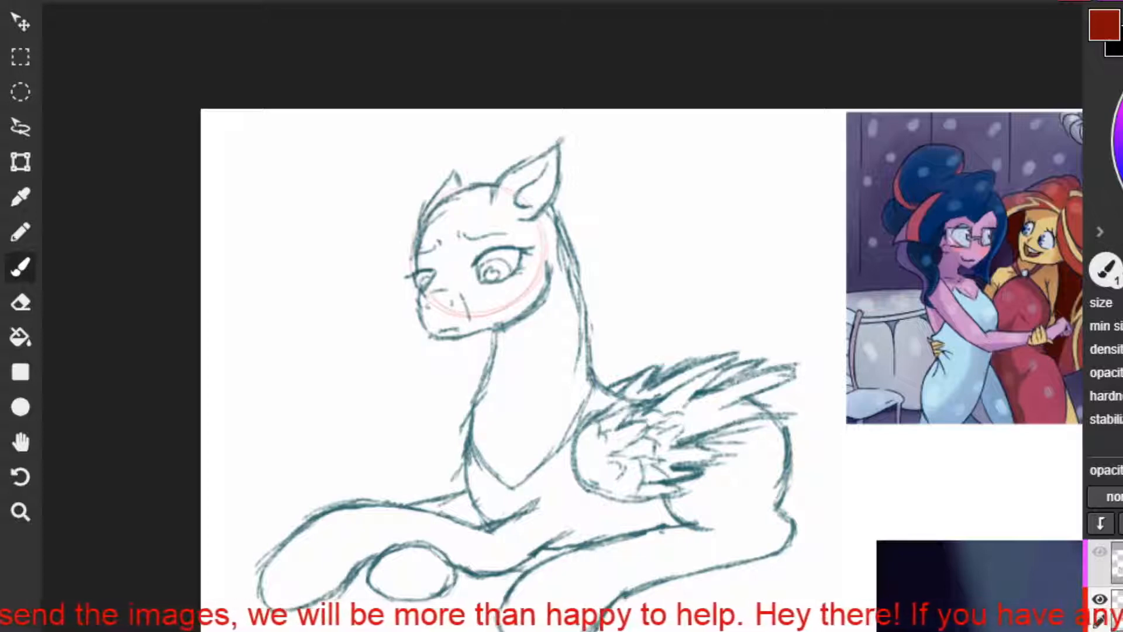
left_click_drag(450, 202, 455, 289)
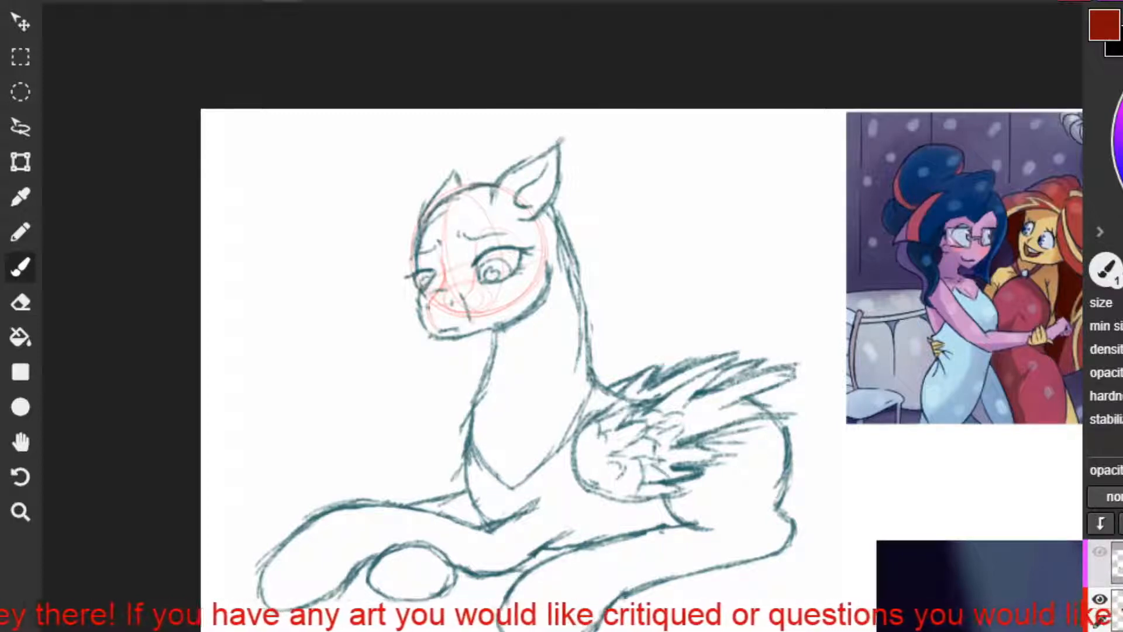
Outline the pegasus's muzzle and jaw in light red and add a mouth line.
left_click_drag(321, 413, 326, 432)
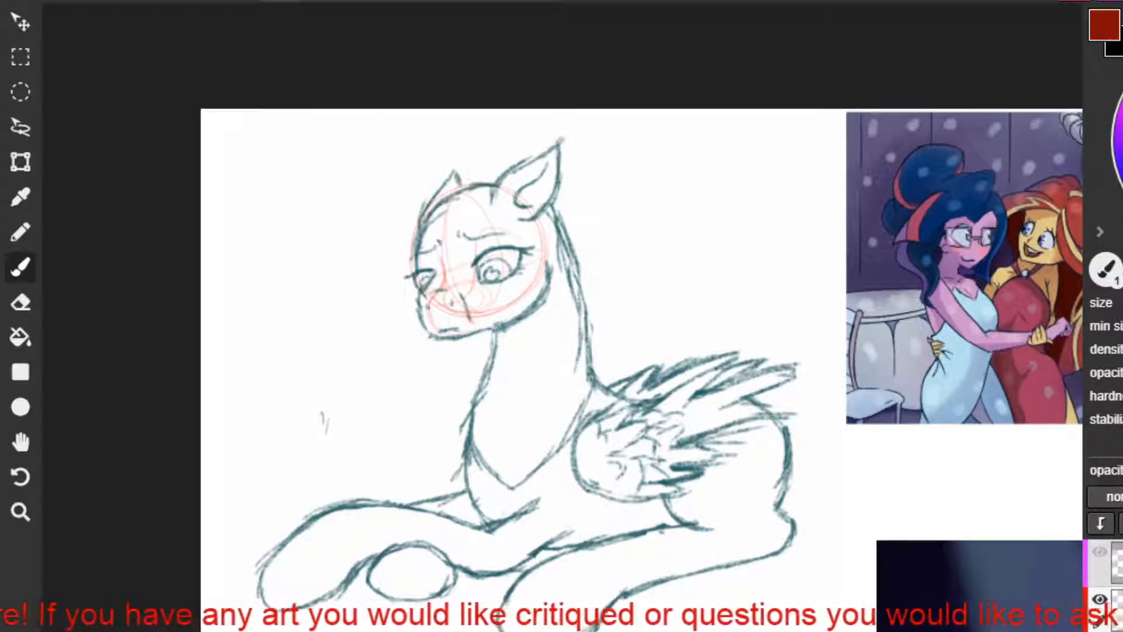
key("ctrl+z")
mouse_move(485, 324)
left_mouse_down()
mouse_move(499, 314)
mouse_move(442, 332)
left_mouse_up()
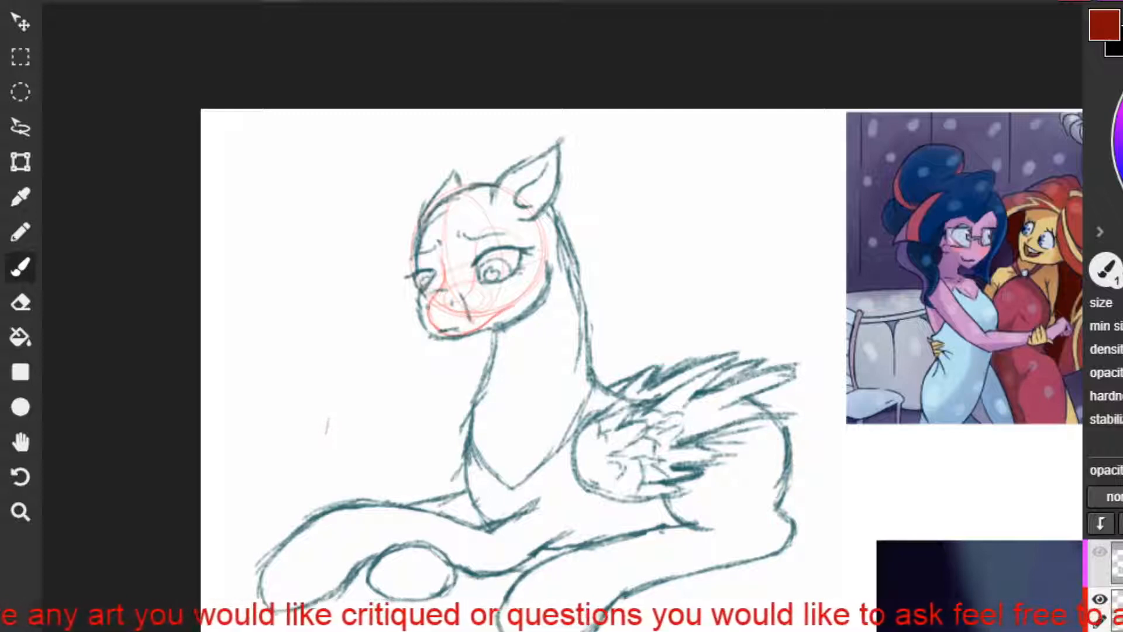
left_click_drag(450, 330, 468, 324)
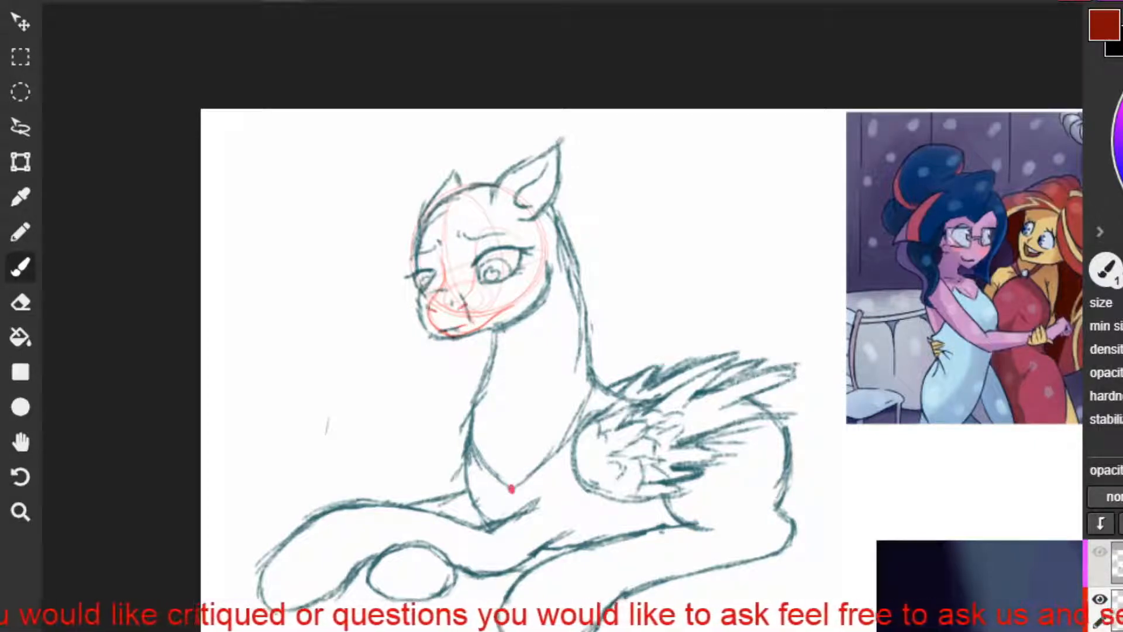
Try two crossing thick red strokes along the V-shaped base of the pegasus's neck.
mouse_move(594, 387)
left_mouse_down()
mouse_move(547, 465)
mouse_move(506, 497)
left_mouse_up()
mouse_move(470, 388)
left_mouse_down()
mouse_move(475, 442)
mouse_move(558, 504)
left_mouse_up()
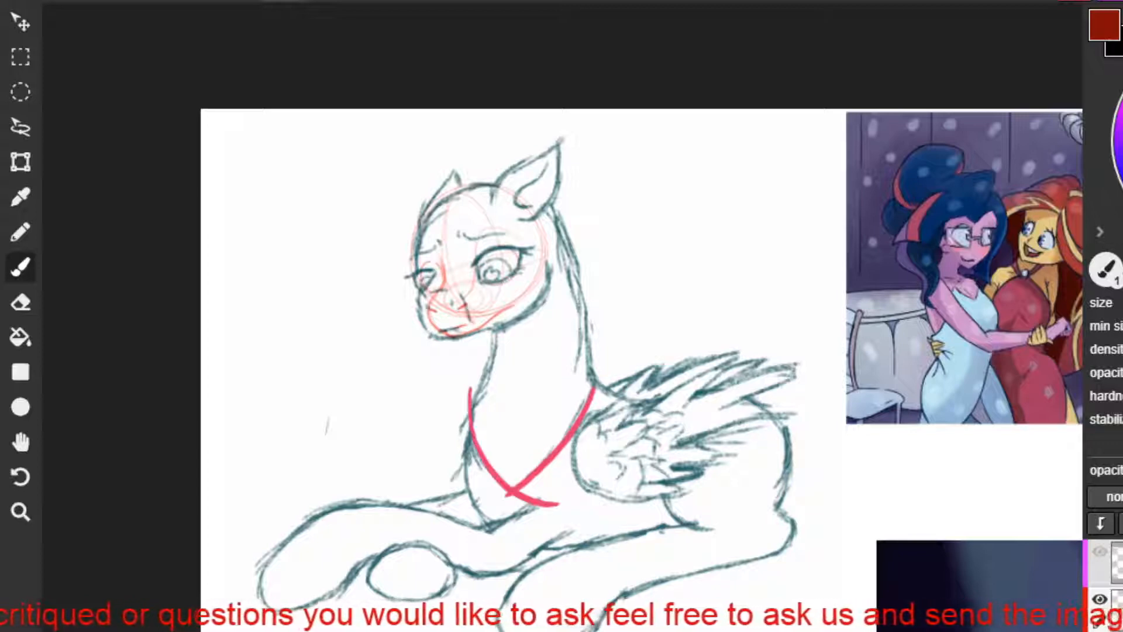
key("ctrl+z")
key("ctrl+z")
Trace the base of the neck in red from beside the wing down to the point on the chest.
left_click_drag(594, 382, 511, 487)
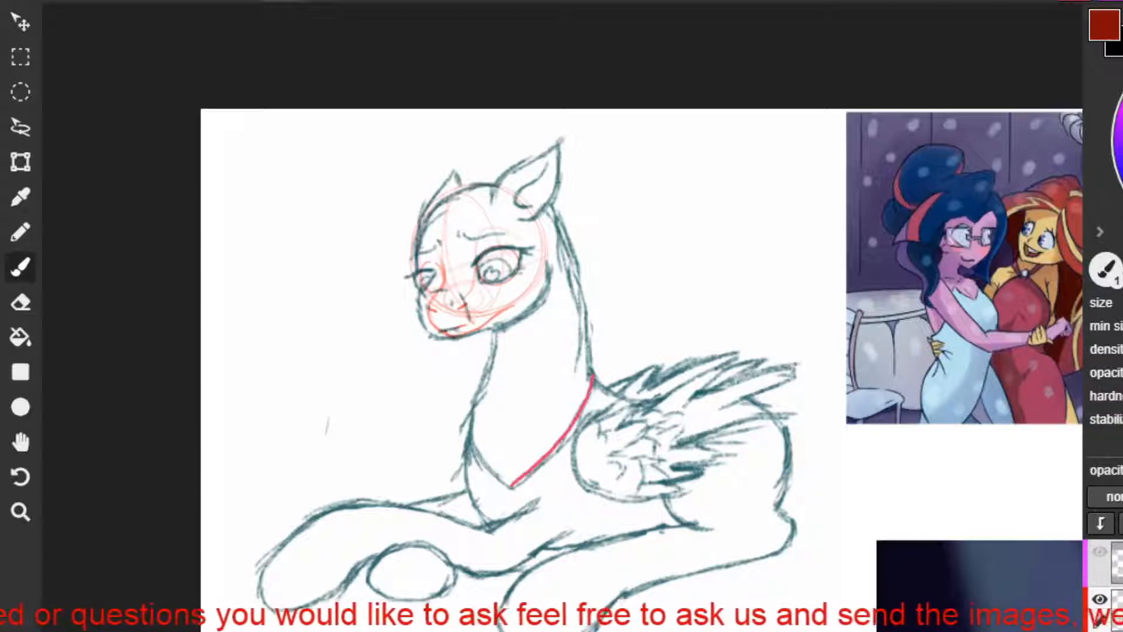
key("ctrl+z")
key("ctrl+z")
mouse_move(593, 383)
left_mouse_down()
mouse_move(537, 467)
mouse_move(548, 456)
mouse_move(516, 485)
mouse_move(567, 430)
mouse_move(512, 482)
left_mouse_up()
key("ctrl+z")
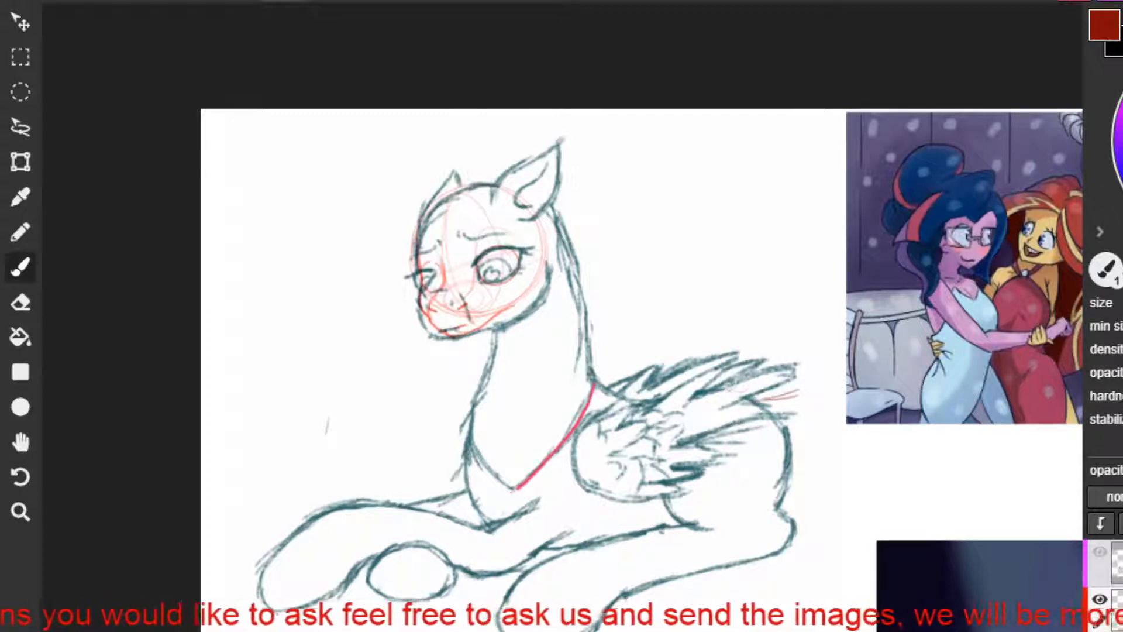
Sketch a thin red rump curve behind the pegasus, continuing into the hock and the folded hind leg.
mouse_move(732, 391)
left_mouse_down()
mouse_move(798, 385)
mouse_move(841, 561)
left_mouse_up()
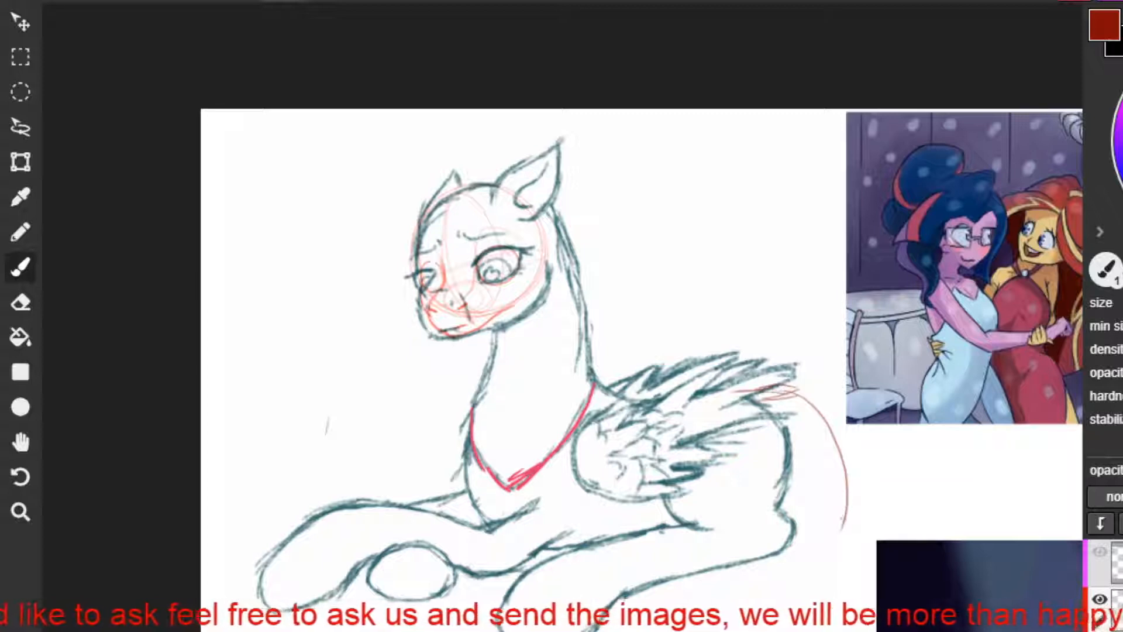
left_click_drag(846, 504, 867, 541)
mouse_move(876, 547)
left_mouse_down()
mouse_move(799, 561)
mouse_move(814, 561)
mouse_move(751, 585)
left_mouse_up()
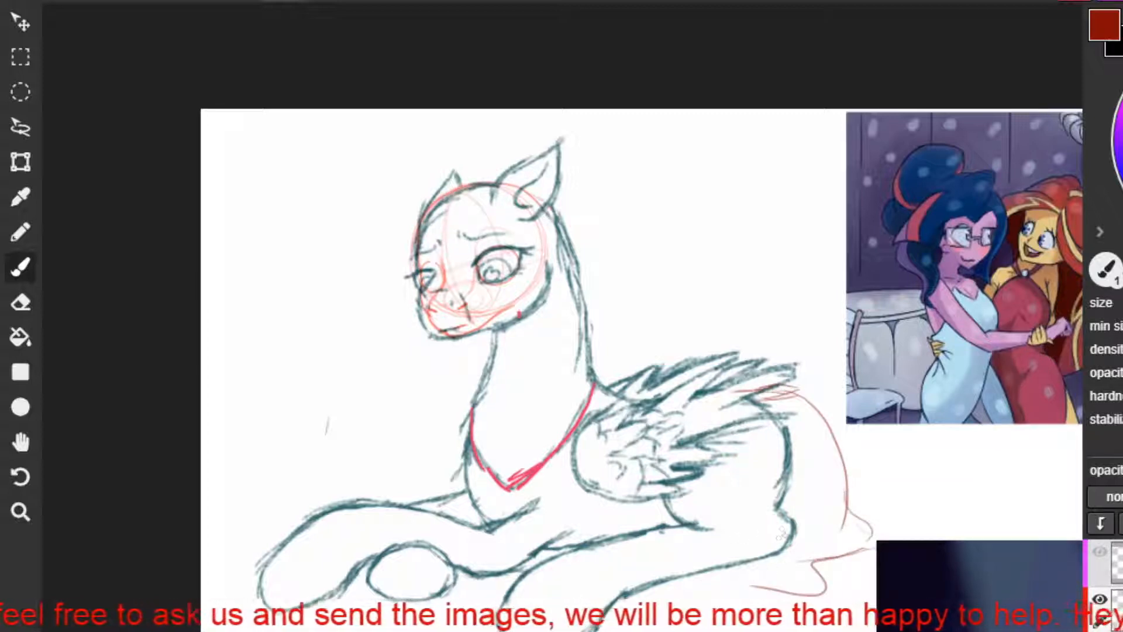
mouse_move(787, 545)
left_mouse_down()
mouse_move(742, 543)
mouse_move(750, 584)
left_mouse_up()
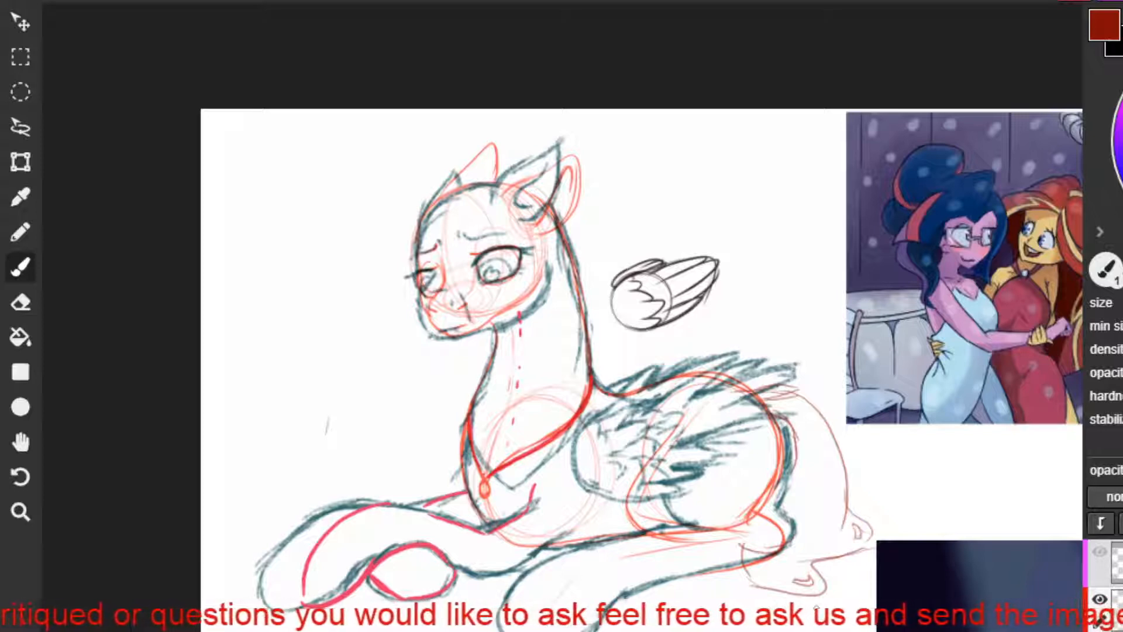
Reinforce the rounded front of the small black closed-wing sketch and dismiss the password check notice.
mouse_move(616, 289)
left_mouse_down()
mouse_move(610, 314)
mouse_move(656, 328)
left_mouse_up()
key("ctrl+z")
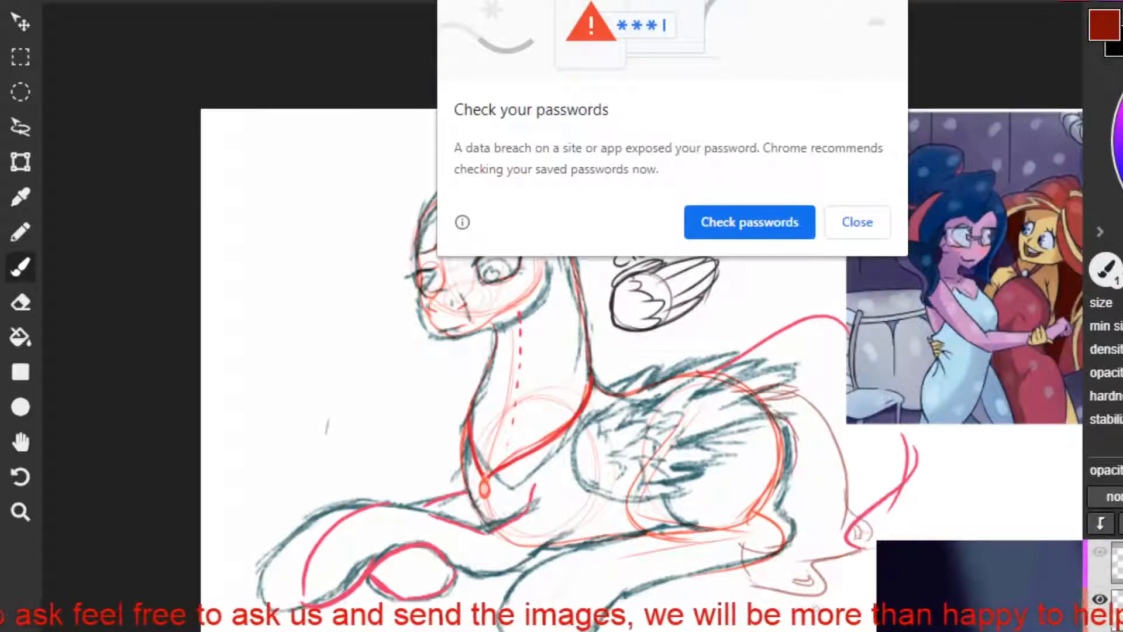
left_click(857, 226)
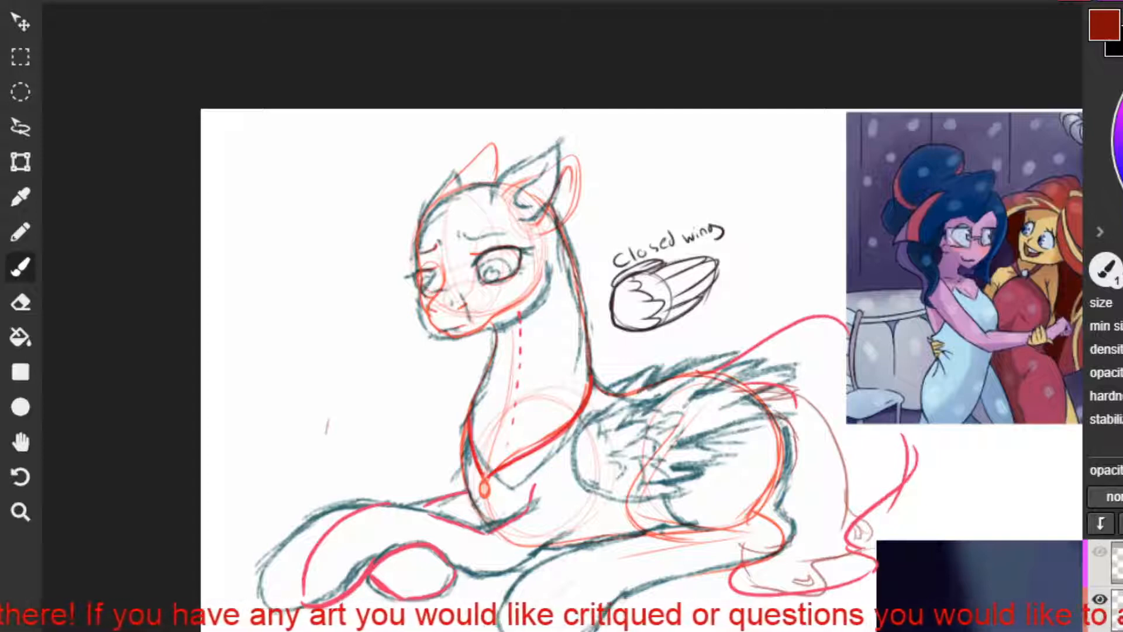
Draw a slanted red line across the shoulders of the red-dressed figure in the dancing couple illustration.
key("h")
mouse_move(808, 501)
left_mouse_down()
mouse_move(397, 529)
mouse_move(351, 544)
left_mouse_up()
key("b")
scroll(652, 436, "up", 3)
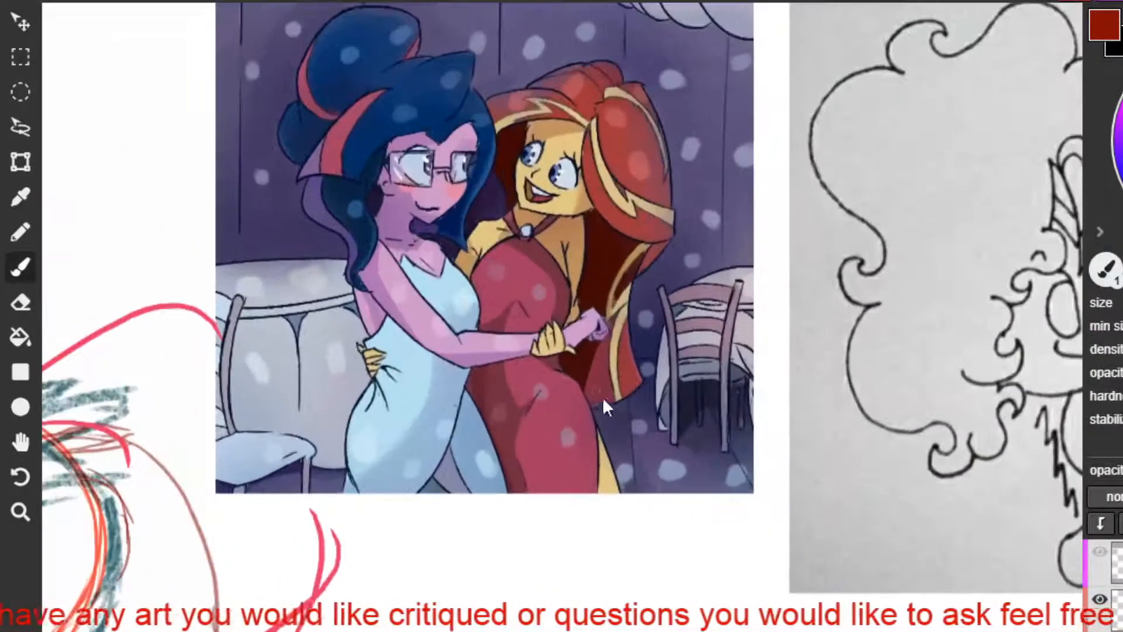
key("h")
mouse_move(480, 317)
left_mouse_down()
mouse_move(643, 466)
mouse_move(582, 480)
left_mouse_up()
key("b")
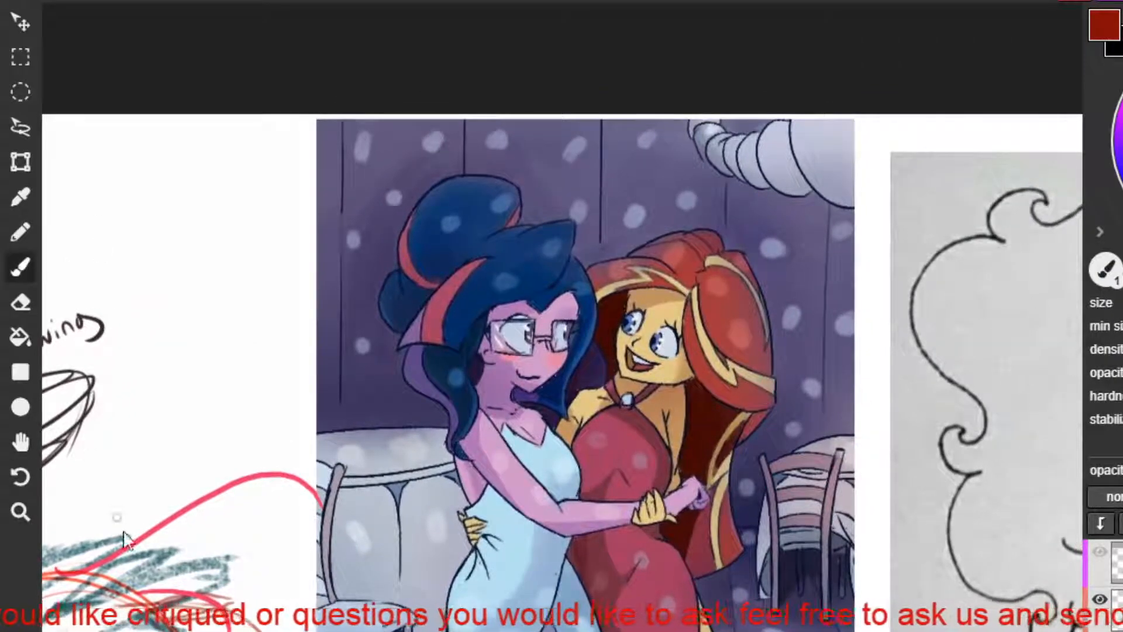
key("h")
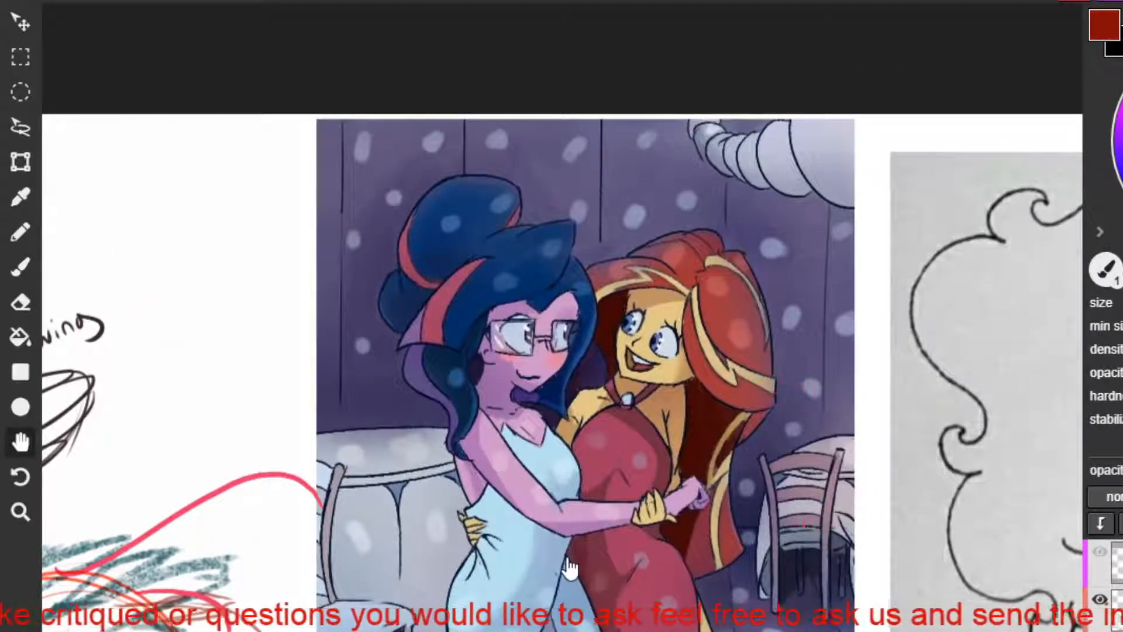
left_click_drag(563, 570, 564, 489)
key("b")
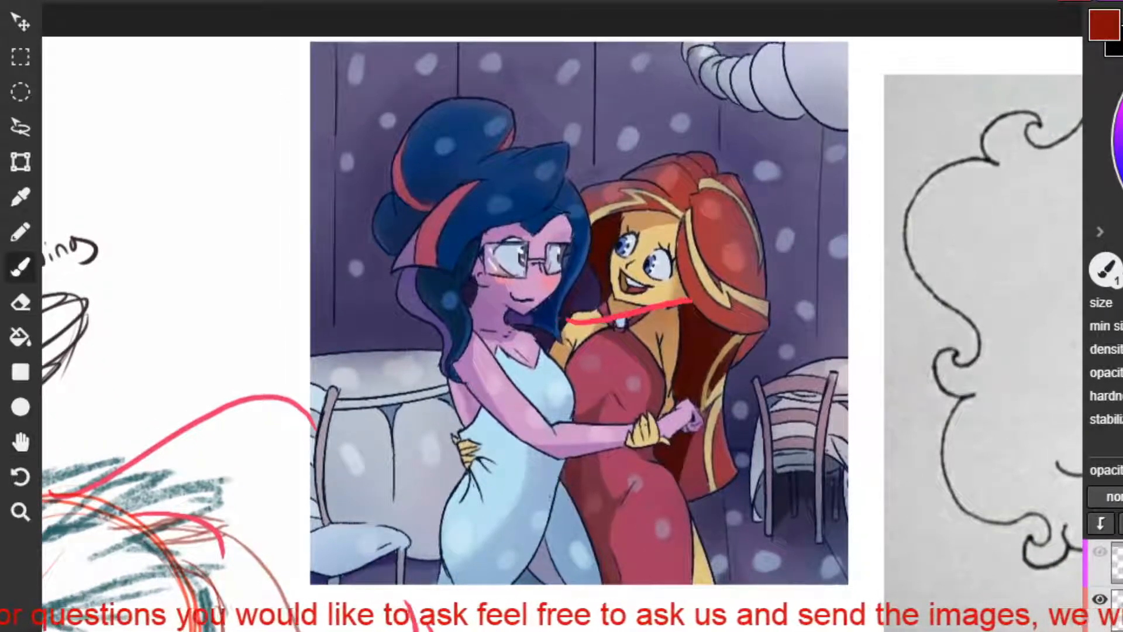
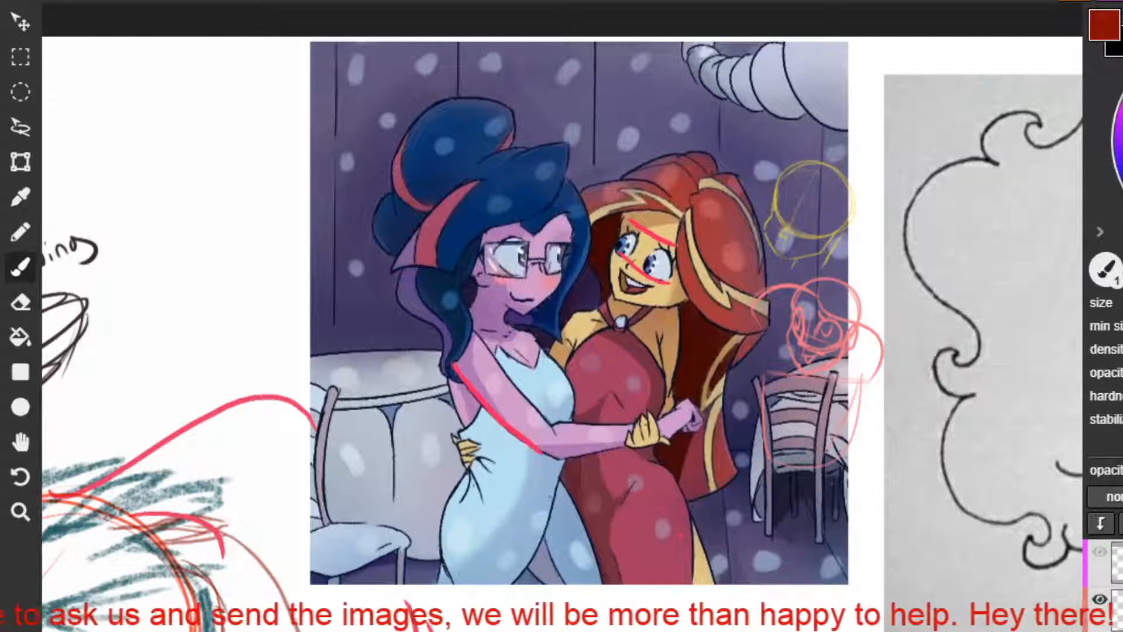
Trace the lower and upper edges of the blue-dressed figure's extended arm in red, and roughly block in the hand.
mouse_move(456, 367)
left_mouse_down()
mouse_move(544, 462)
mouse_move(612, 445)
left_mouse_up()
key("ctrl+z")
key("ctrl+z")
mouse_move(543, 462)
left_mouse_down()
mouse_move(655, 443)
mouse_move(680, 431)
mouse_move(687, 406)
left_mouse_up()
key("ctrl+z")
mouse_move(666, 420)
left_mouse_down()
mouse_move(689, 402)
mouse_move(667, 429)
mouse_move(694, 422)
left_mouse_up()
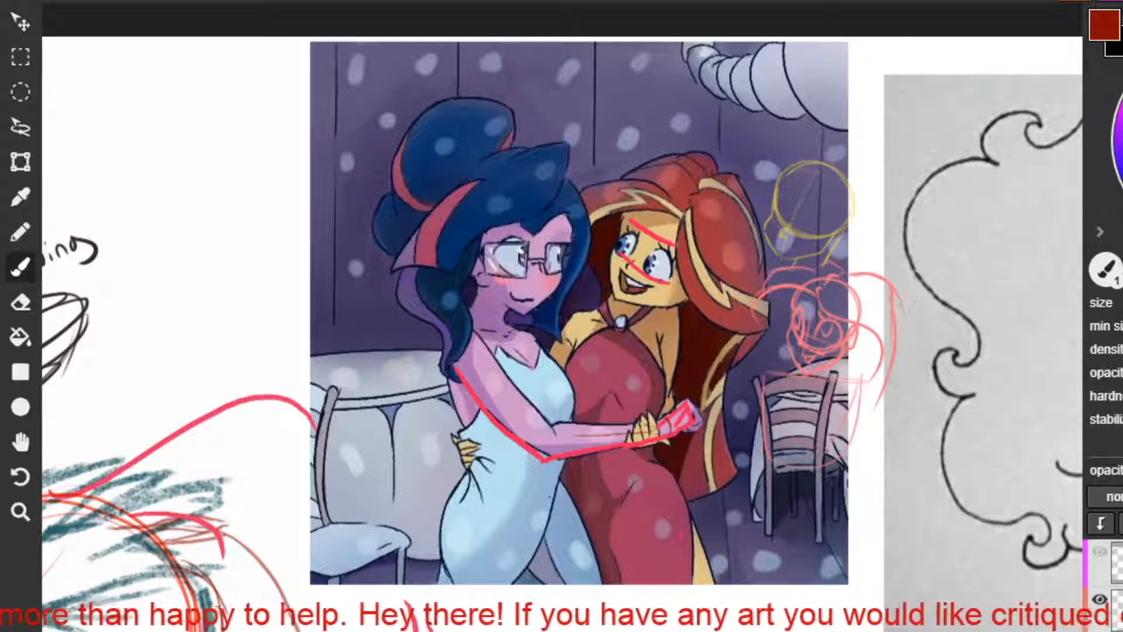
mouse_move(477, 365)
left_mouse_down()
mouse_move(529, 430)
mouse_move(658, 431)
left_mouse_up()
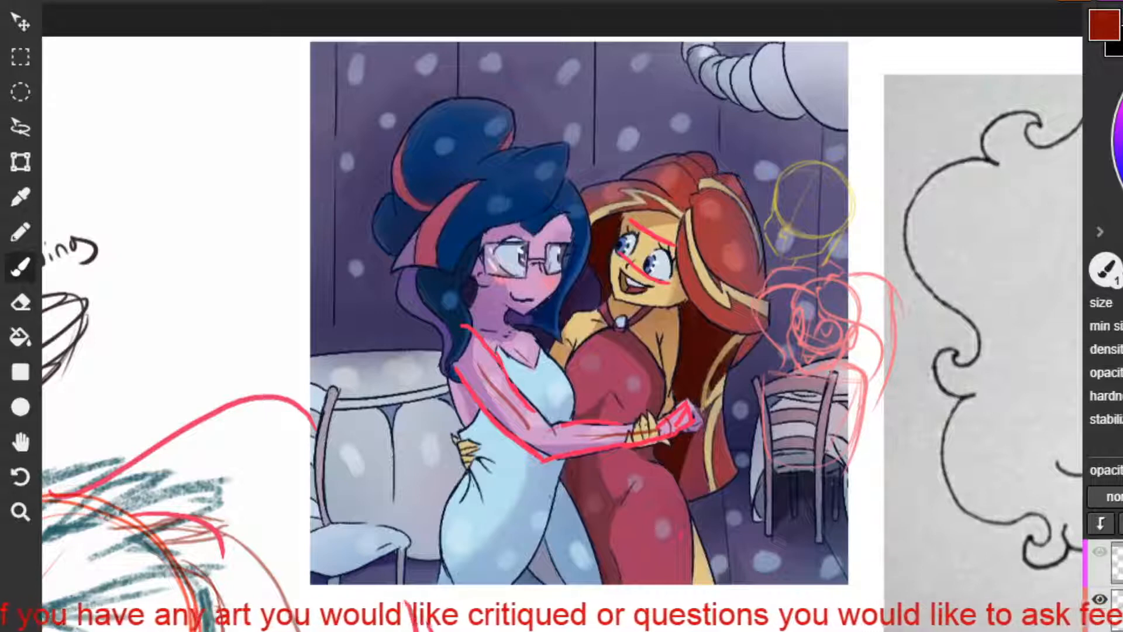
mouse_move(833, 409)
left_mouse_down()
mouse_move(832, 464)
mouse_move(864, 419)
left_mouse_up()
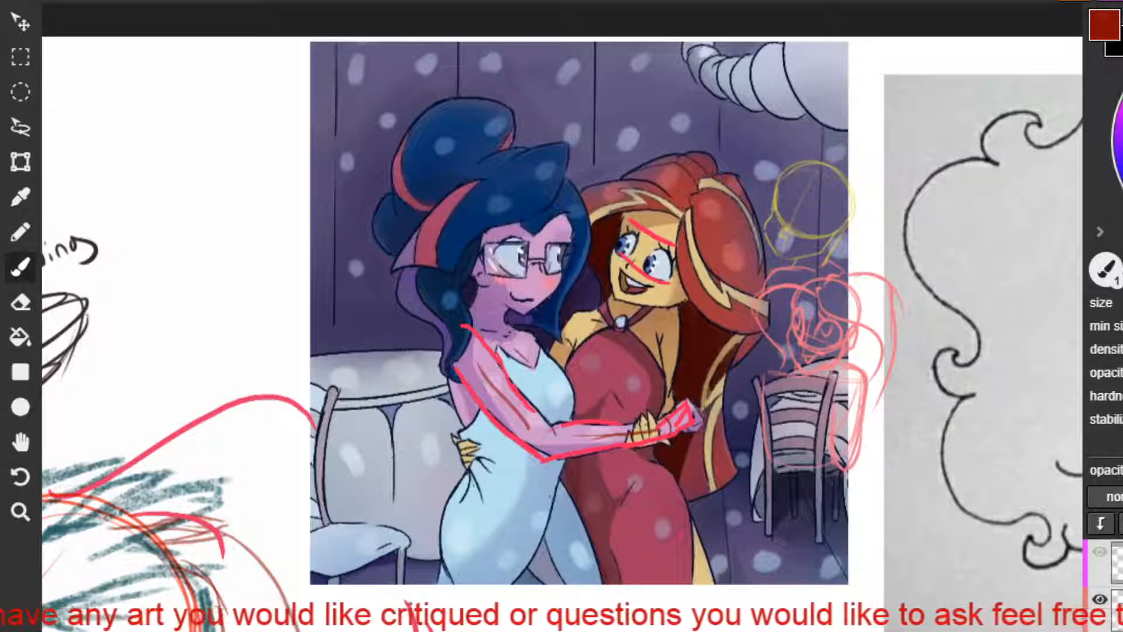
key("ctrl+z")
key("ctrl+z")
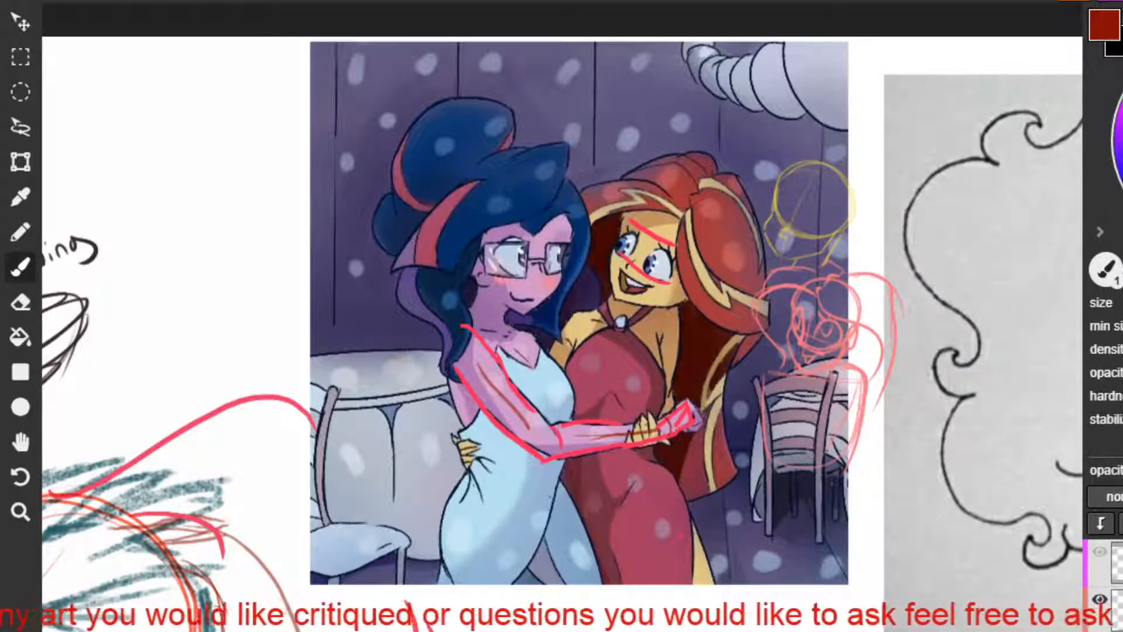
left_click_drag(559, 466, 668, 471)
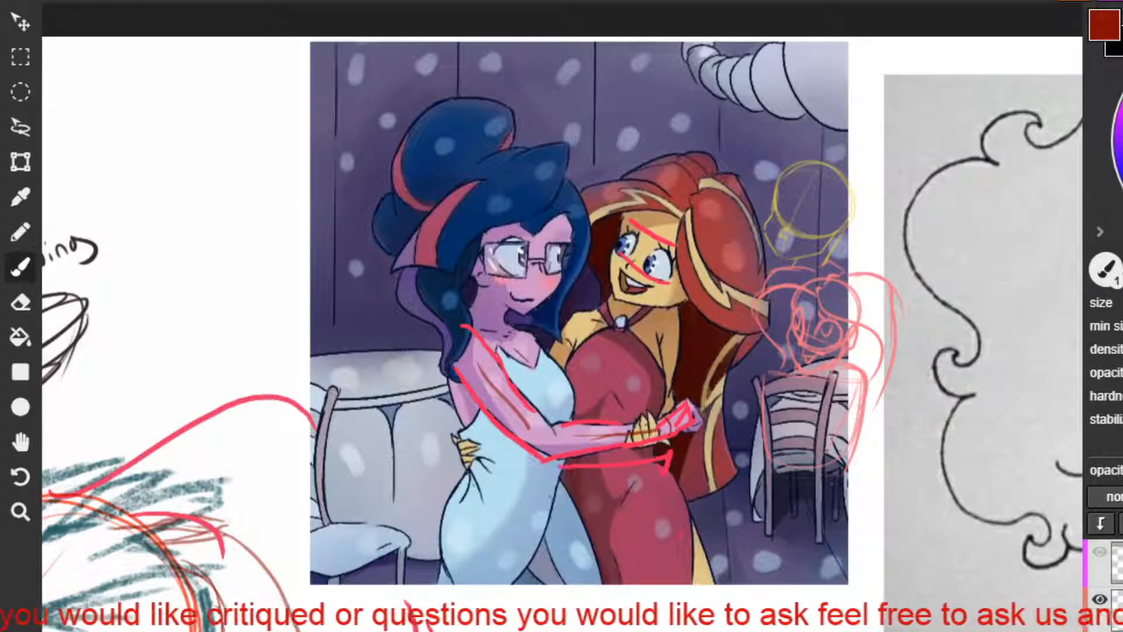
key("ctrl+z")
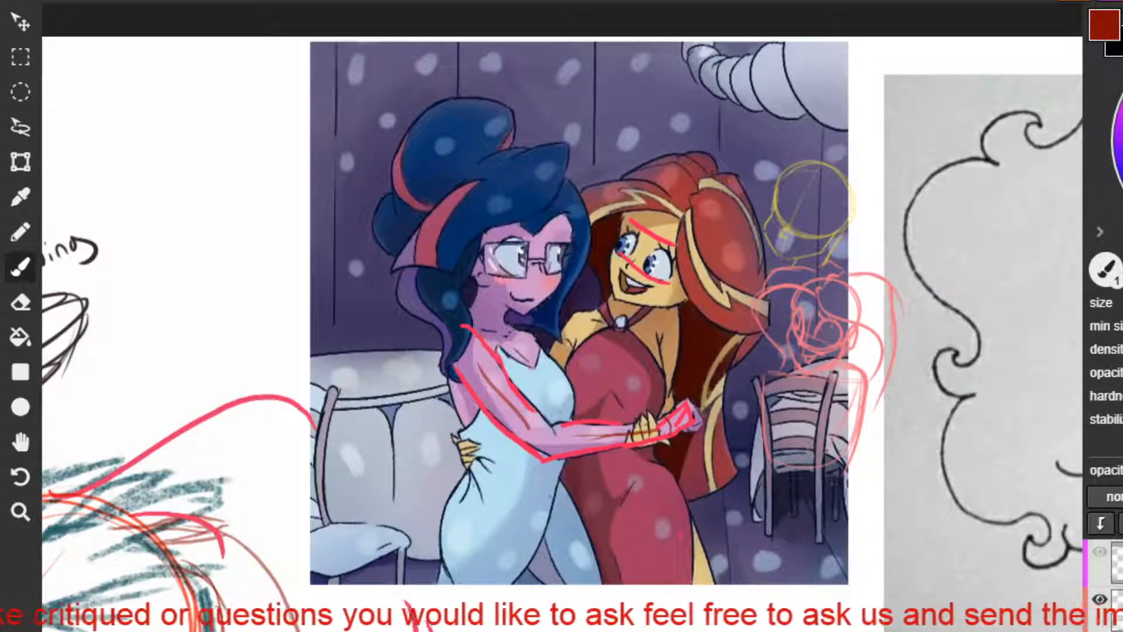
Try a slanted red box around the blue-dressed figure's chest from the base of the neck to the bust.
left_click_drag(577, 386, 555, 405)
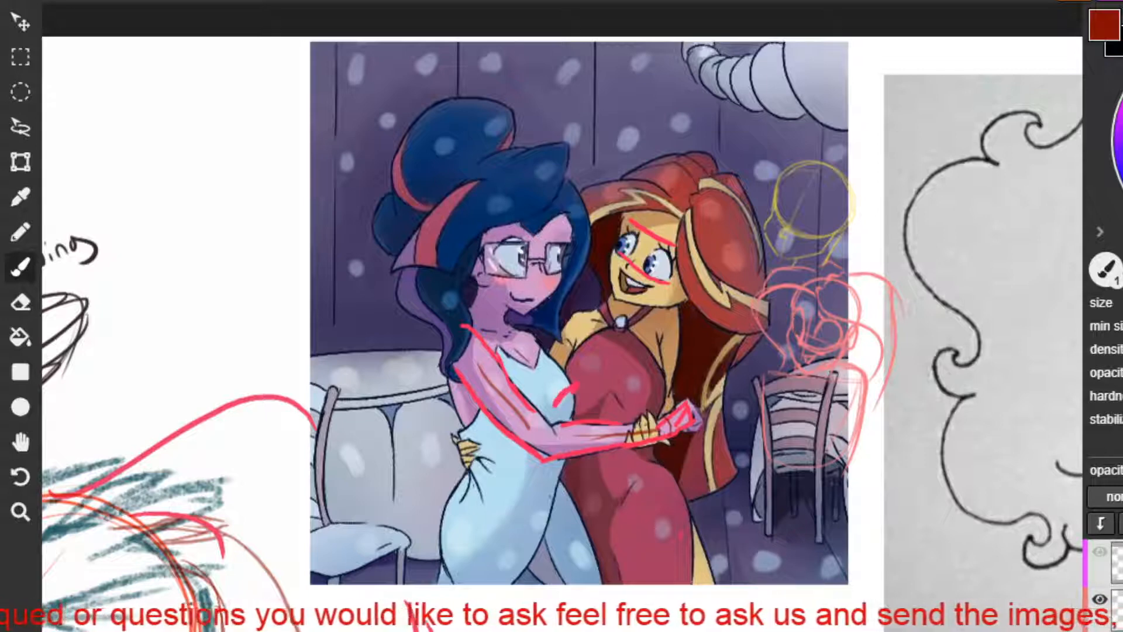
mouse_move(501, 297)
left_mouse_down()
mouse_move(478, 320)
mouse_move(559, 368)
left_mouse_up()
left_click_drag(479, 331, 553, 403)
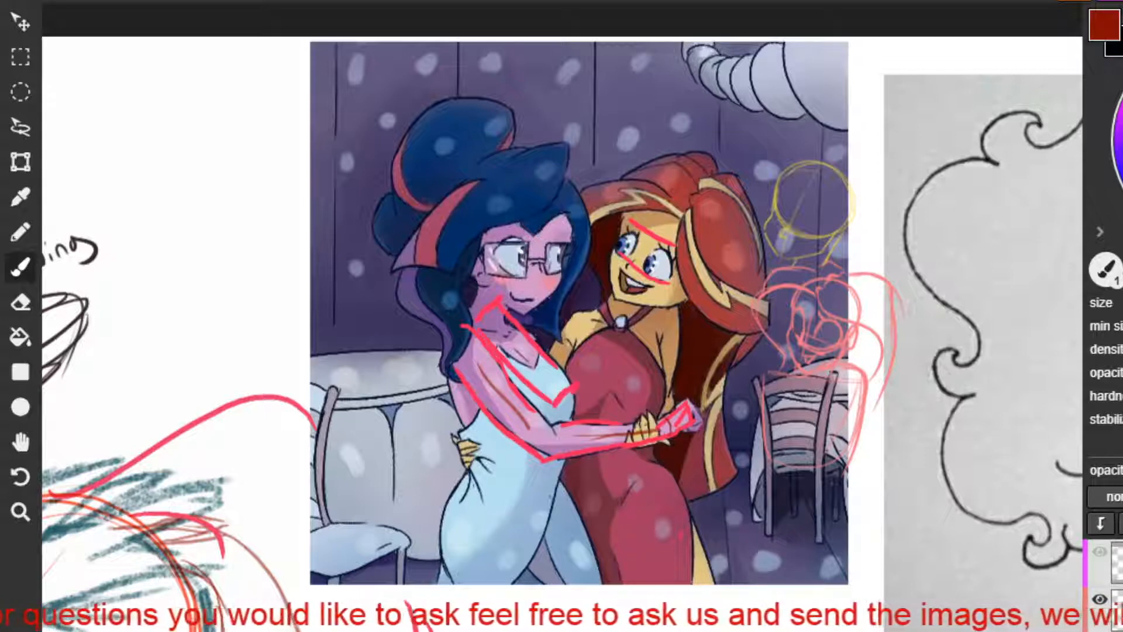
mouse_move(563, 473)
left_mouse_down()
mouse_move(595, 461)
mouse_move(597, 492)
mouse_move(569, 507)
mouse_move(555, 498)
mouse_move(595, 473)
mouse_move(588, 499)
mouse_move(599, 489)
left_mouse_up()
mouse_move(577, 384)
left_mouse_down()
mouse_move(552, 408)
mouse_move(476, 331)
mouse_move(497, 309)
mouse_move(554, 364)
mouse_move(544, 357)
left_mouse_up()
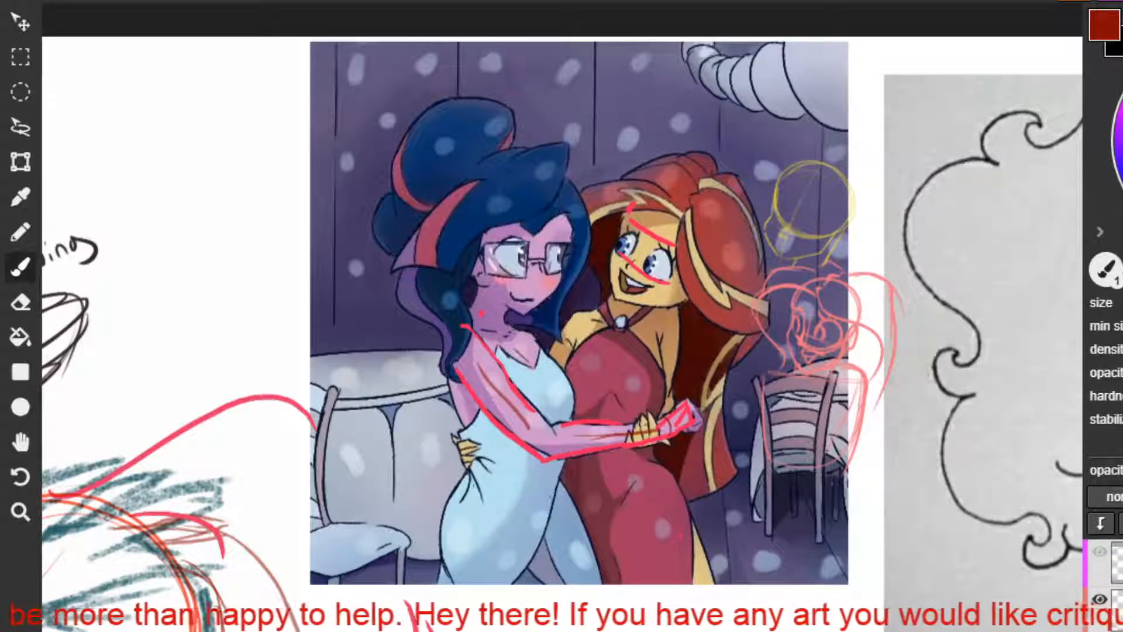
Undo the slanted red guide lines across the red-haired figure's face.
key("ctrl+z")
key("ctrl+z")
key("ctrl+z")
key("ctrl+z")
key("ctrl+z")
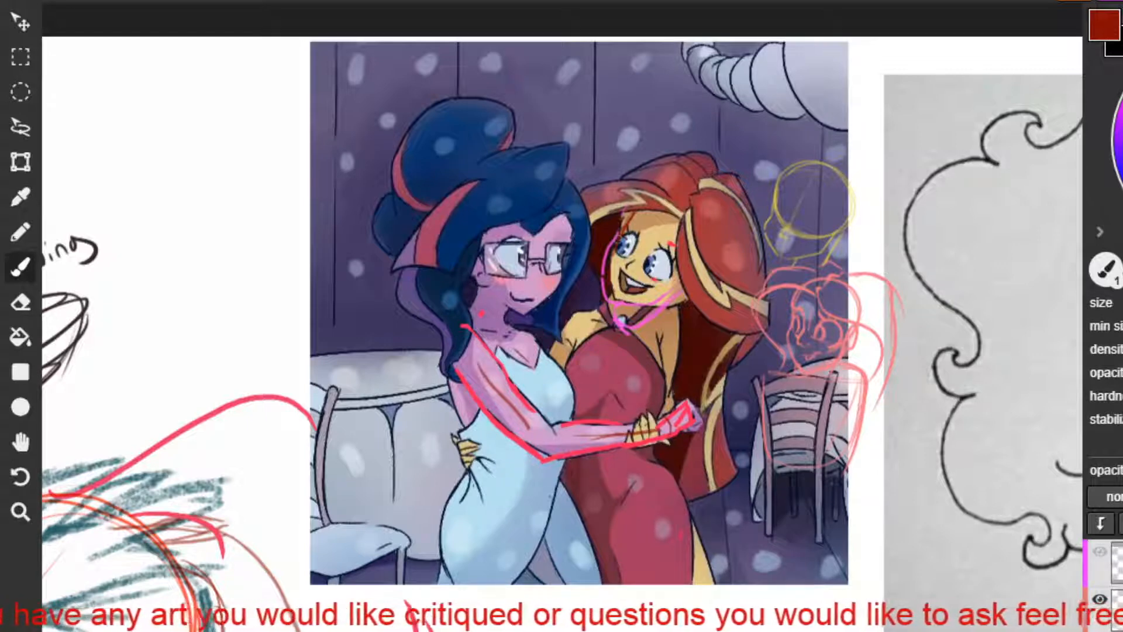
left_click_drag(726, 378, 762, 353)
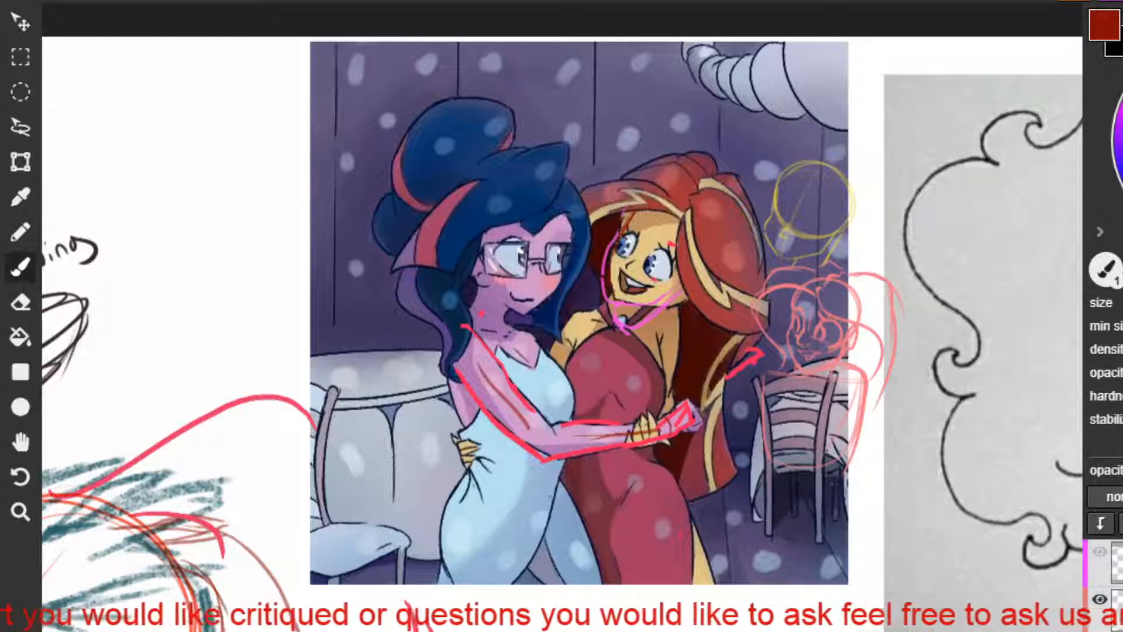
key("ctrl+z")
key("ctrl+z")
left_click_drag(745, 339, 740, 373)
key("ctrl+z")
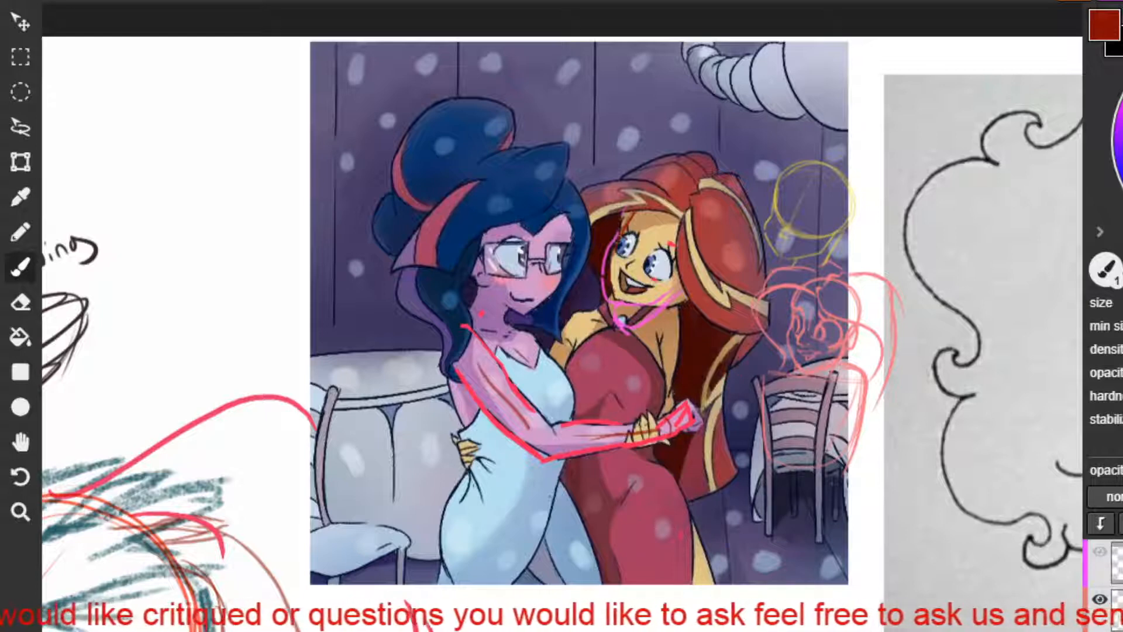
left_click_drag(748, 335, 763, 454)
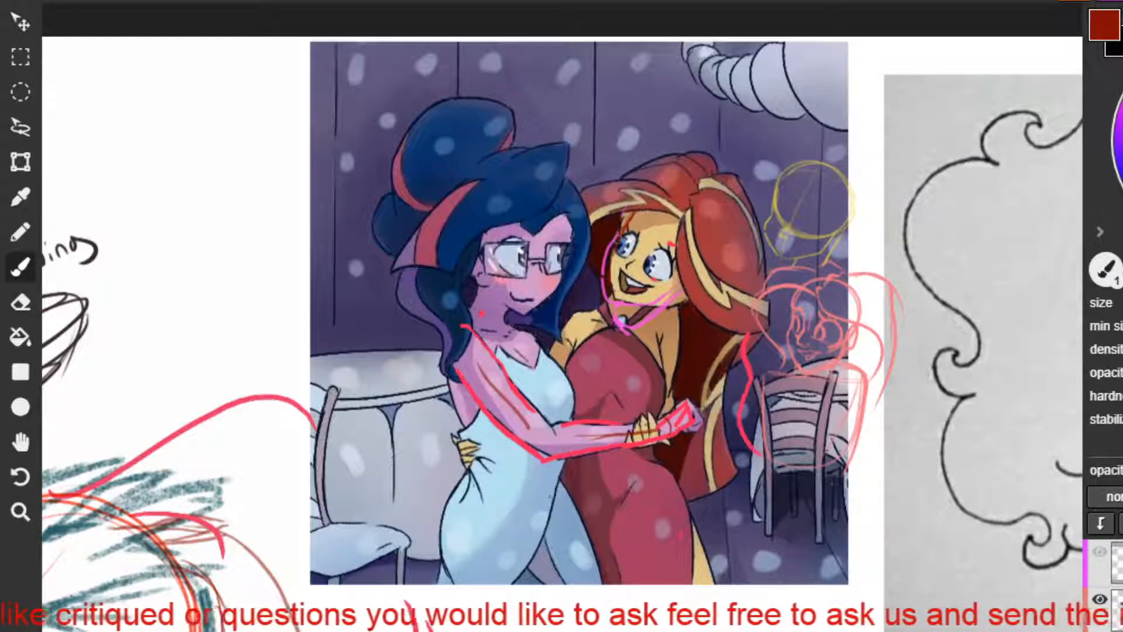
key("ctrl+z")
mouse_move(748, 390)
left_mouse_down()
mouse_move(774, 454)
mouse_move(751, 356)
mouse_move(765, 391)
mouse_move(785, 342)
left_mouse_up()
key("ctrl+z")
key("ctrl+z")
key("ctrl+z")
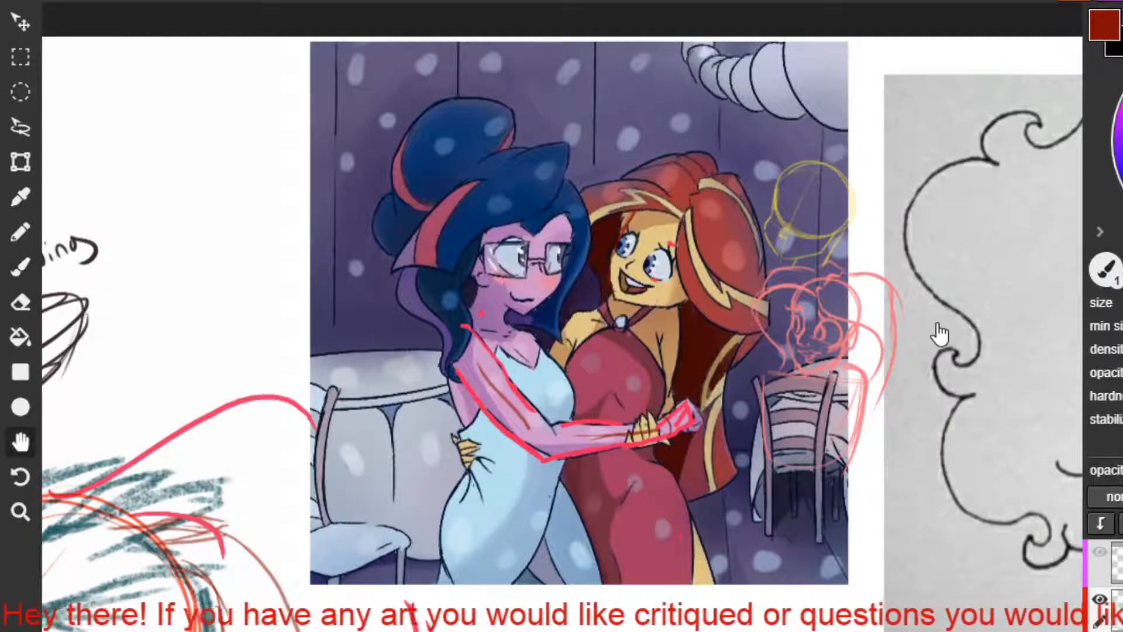
Go to the Weird horn Gang drawing and sketch pointed fluff tufts down the middle pony's neck.
mouse_move(940, 334)
left_mouse_down()
mouse_move(328, 368)
mouse_move(87, 326)
mouse_move(146, 338)
left_mouse_up()
key("b")
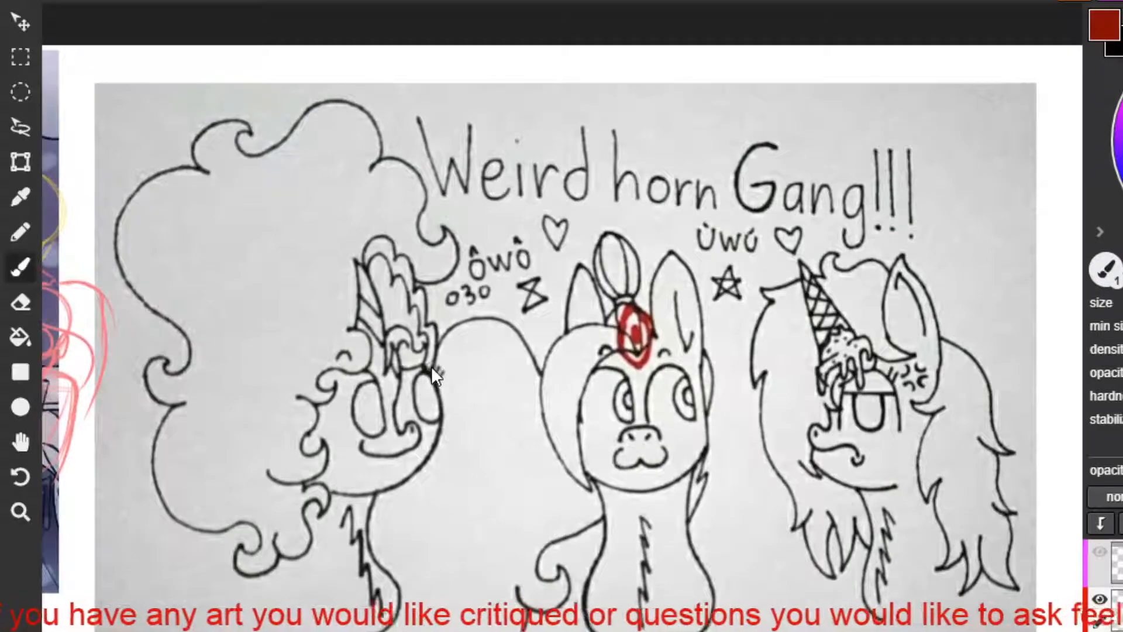
key("h")
mouse_move(431, 366)
left_mouse_down()
mouse_move(420, 310)
mouse_move(430, 300)
left_mouse_up()
key("b")
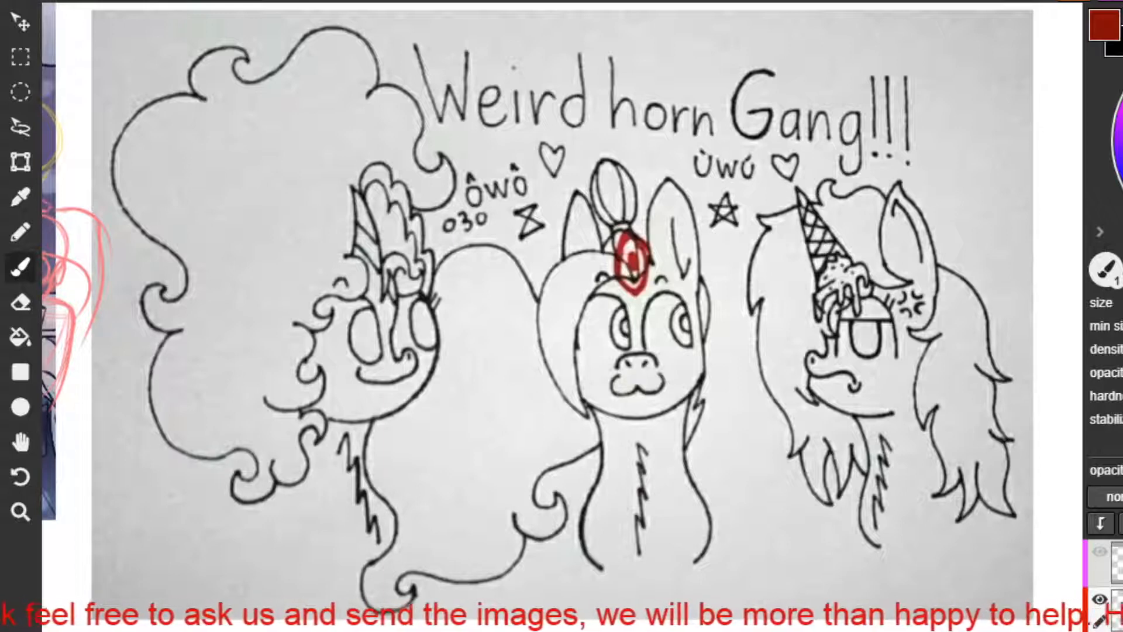
left_click_drag(633, 529, 631, 559)
key("ctrl+z")
mouse_move(643, 433)
left_mouse_down()
mouse_move(622, 487)
mouse_move(640, 483)
mouse_move(627, 507)
left_mouse_up()
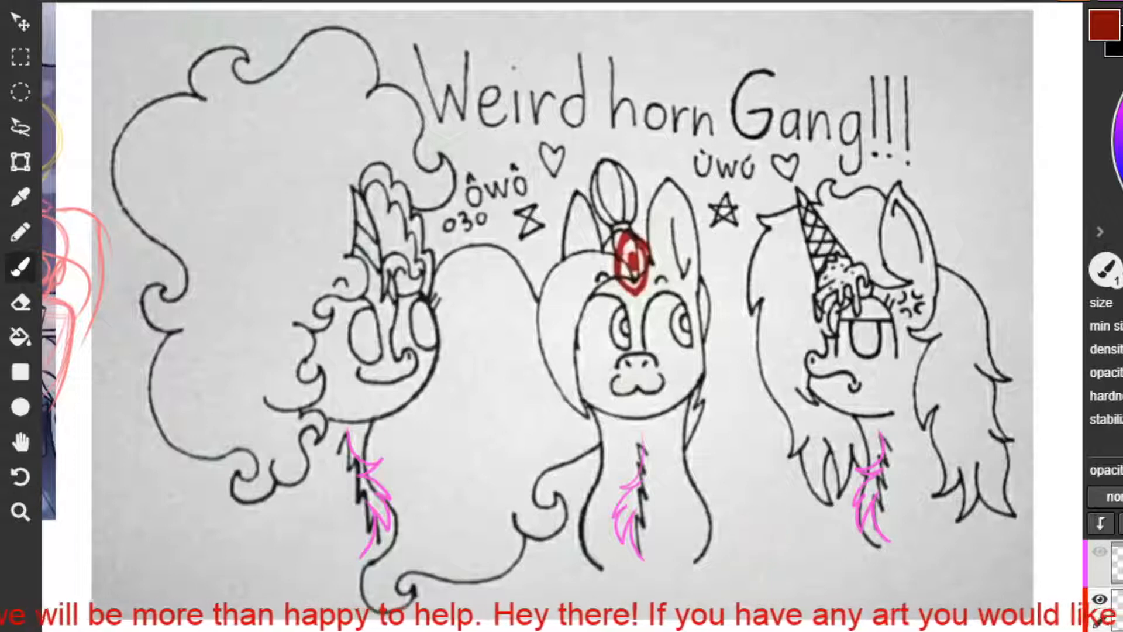
Write "Fluff" beside the middle pony's neck and add small downward curved arrows beside all three ponies' neck fluff.
mouse_move(705, 463)
left_mouse_down()
mouse_move(731, 519)
mouse_move(728, 481)
mouse_move(759, 462)
left_mouse_up()
left_click_drag(757, 454, 764, 450)
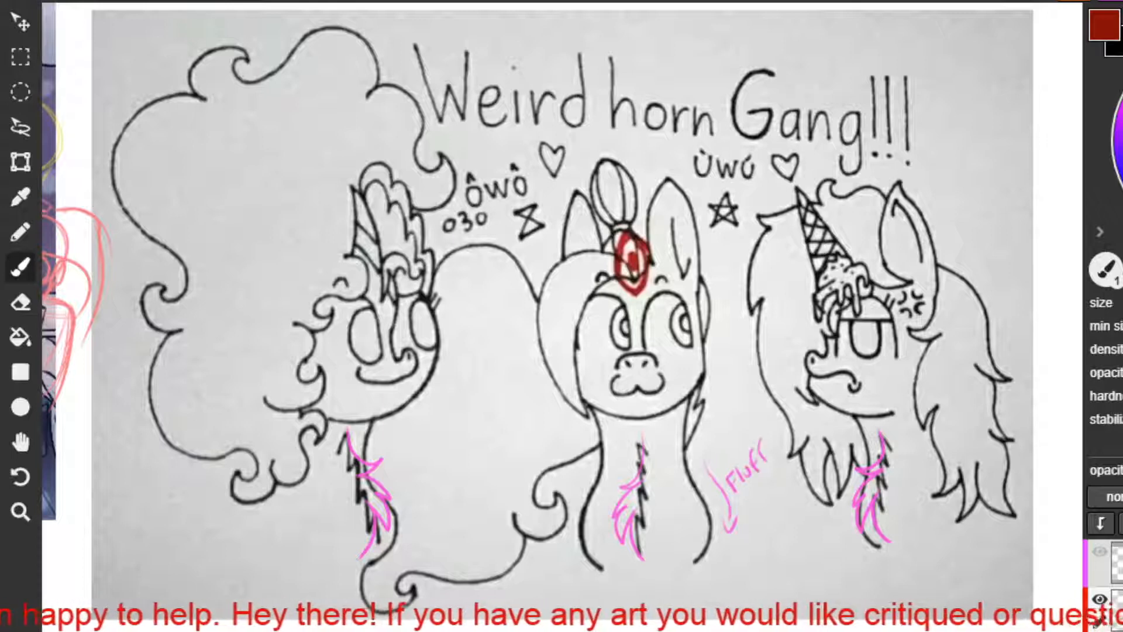
left_click_drag(836, 517, 844, 553)
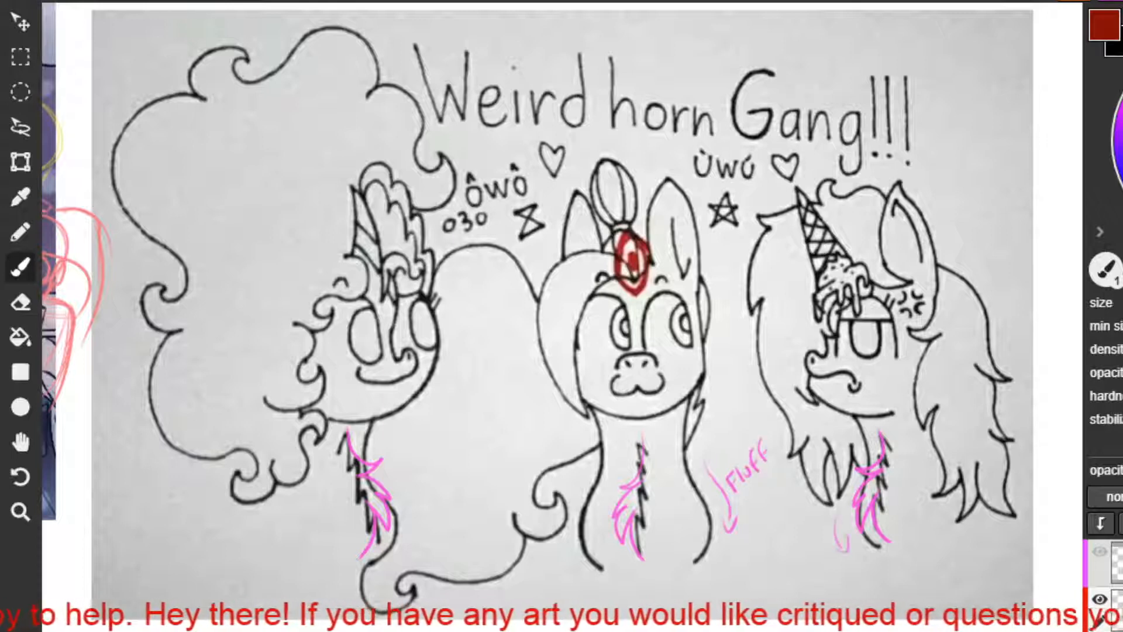
left_click_drag(409, 481, 420, 526)
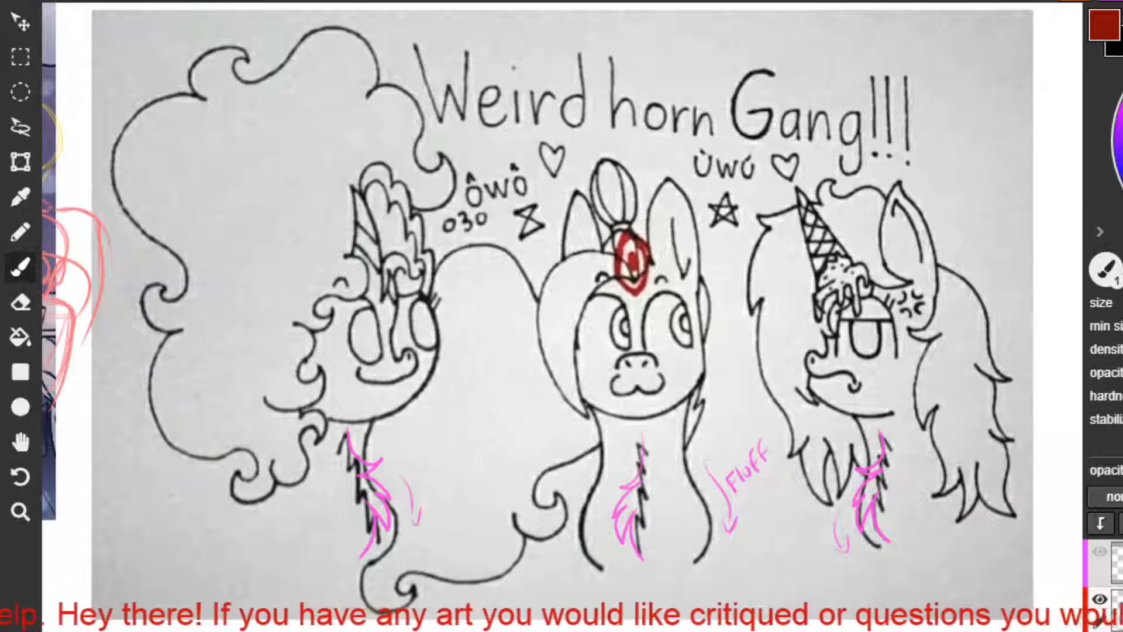
Try rough construction strokes over the ice-cream-horned pony's head.
mouse_move(871, 265)
left_mouse_down()
mouse_move(912, 257)
mouse_move(864, 254)
mouse_move(908, 254)
mouse_move(871, 273)
mouse_move(951, 372)
left_mouse_up()
key("ctrl+z")
key("ctrl+z")
key("ctrl+z")
left_click_drag(644, 284, 620, 277)
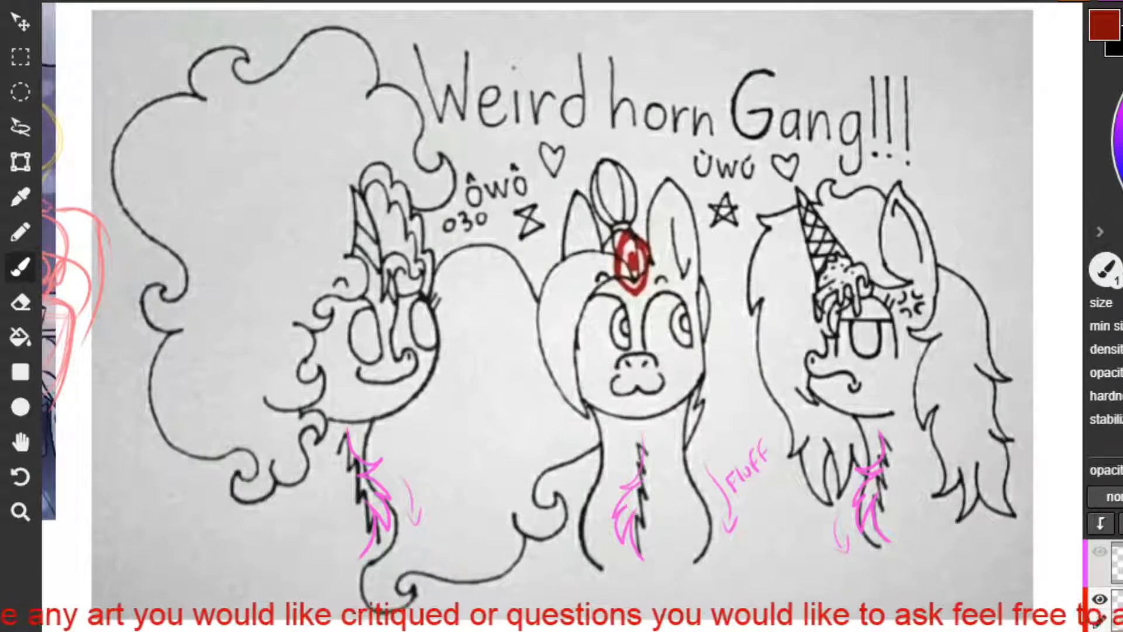
mouse_move(853, 296)
left_mouse_down()
mouse_move(931, 280)
mouse_move(856, 298)
mouse_move(963, 328)
mouse_move(842, 293)
mouse_move(845, 282)
mouse_move(872, 395)
mouse_move(840, 282)
mouse_move(943, 283)
mouse_move(843, 273)
left_mouse_up()
key("ctrl+z")
key("ctrl+z")
key("ctrl+z")
Sketch the ice-cream-horned pony's muzzle in red against the head circle and add the front neck line.
mouse_move(822, 340)
left_mouse_down()
mouse_move(797, 359)
mouse_move(820, 398)
left_mouse_up()
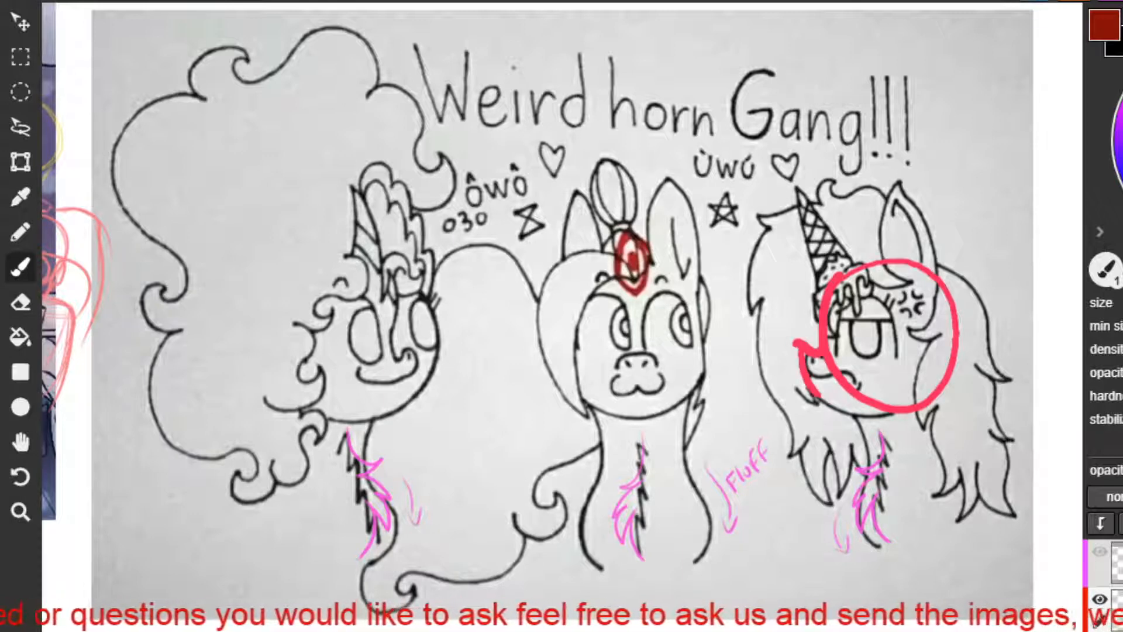
mouse_move(819, 396)
left_mouse_down()
mouse_move(902, 405)
mouse_move(859, 420)
mouse_move(858, 501)
left_mouse_up()
key("ctrl+z")
left_click_drag(857, 414, 869, 480)
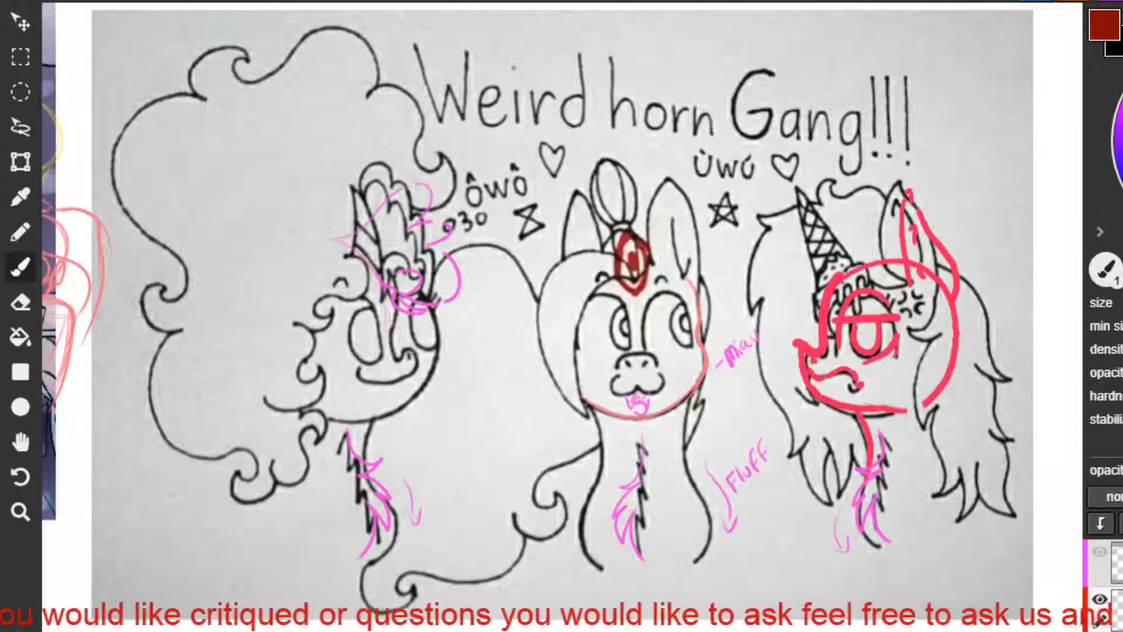
Trace the curly-maned pony's cheek, nose, smile and jawline in red.
left_click_drag(429, 307, 437, 353)
key("ctrl+z")
mouse_move(428, 308)
left_mouse_down()
mouse_move(434, 380)
mouse_move(415, 399)
left_mouse_up()
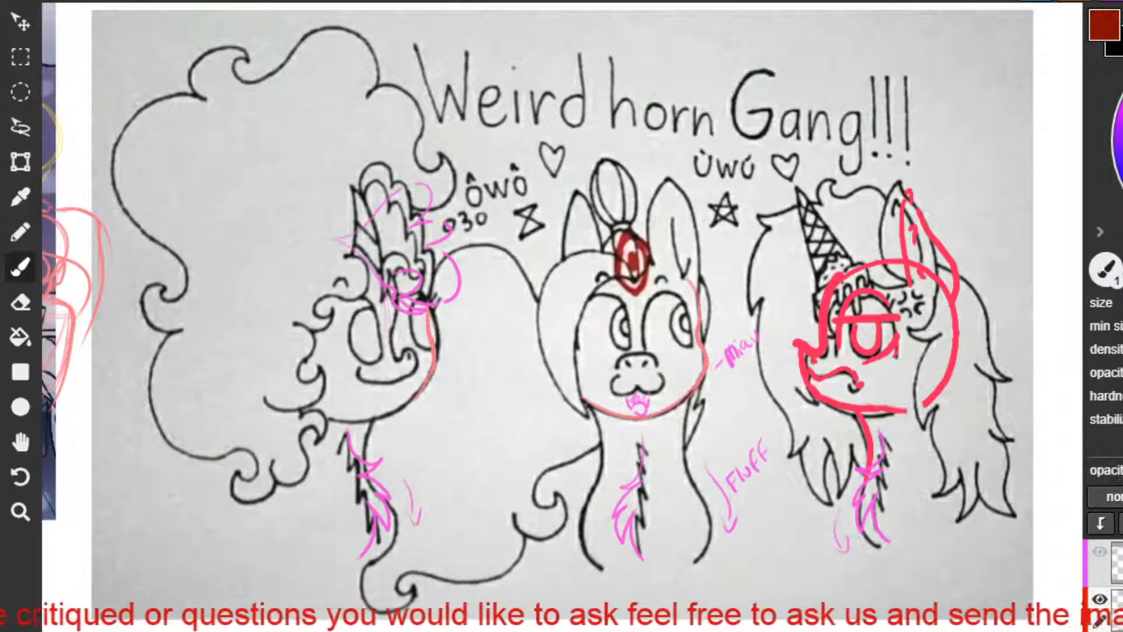
mouse_move(399, 304)
left_mouse_down()
mouse_move(396, 349)
mouse_move(420, 345)
mouse_move(419, 365)
mouse_move(382, 384)
mouse_move(355, 379)
left_mouse_up()
key("ctrl+z")
key("ctrl+z")
key("ctrl+z")
key("ctrl+z")
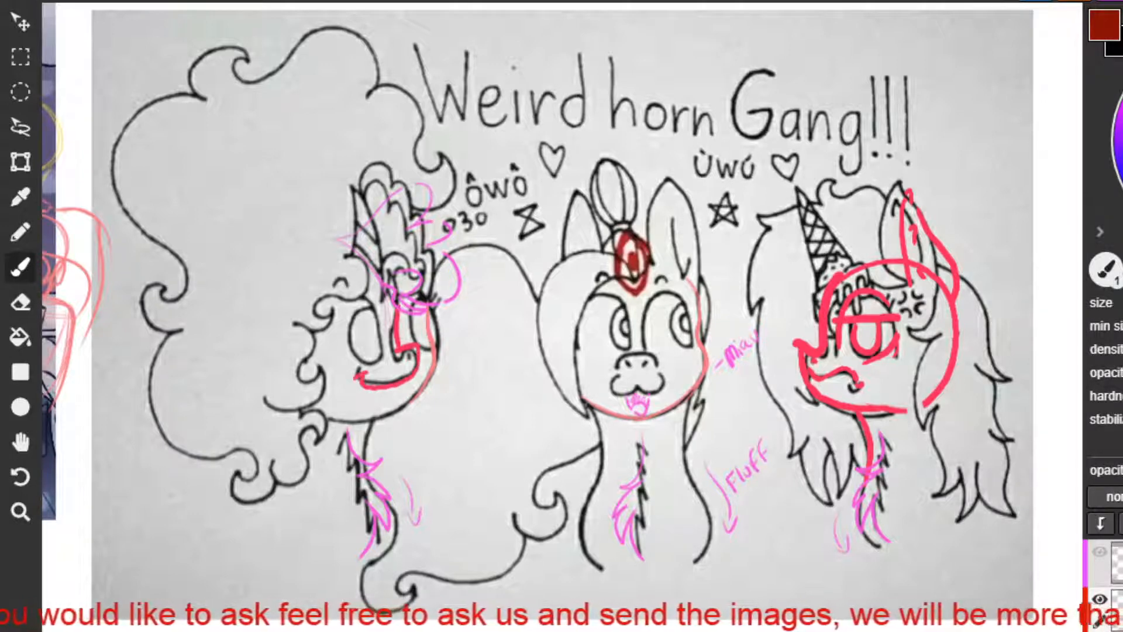
left_click_drag(410, 402, 326, 420)
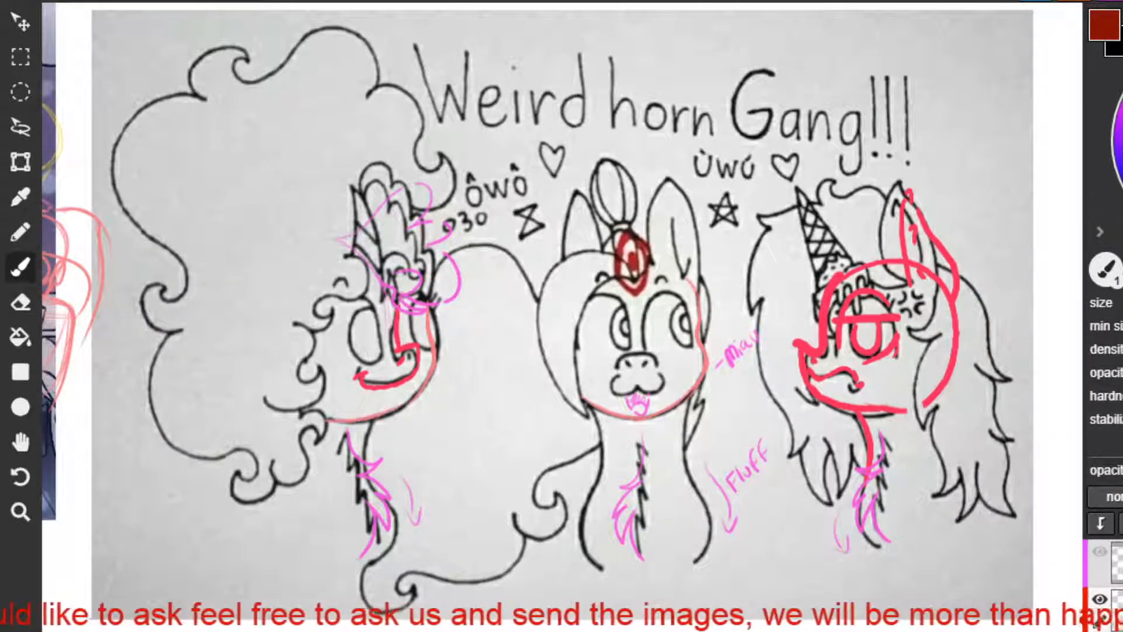
Outline both eyes of the curly-maned pony in red, with a curved brow line around the near eye.
mouse_move(382, 350)
left_mouse_down()
mouse_move(376, 306)
mouse_move(336, 354)
left_mouse_up()
mouse_move(410, 315)
left_mouse_down()
mouse_move(410, 344)
mouse_move(403, 301)
mouse_move(424, 329)
mouse_move(419, 344)
mouse_move(361, 358)
left_mouse_up()
key("ctrl+z")
left_click_drag(425, 325, 430, 351)
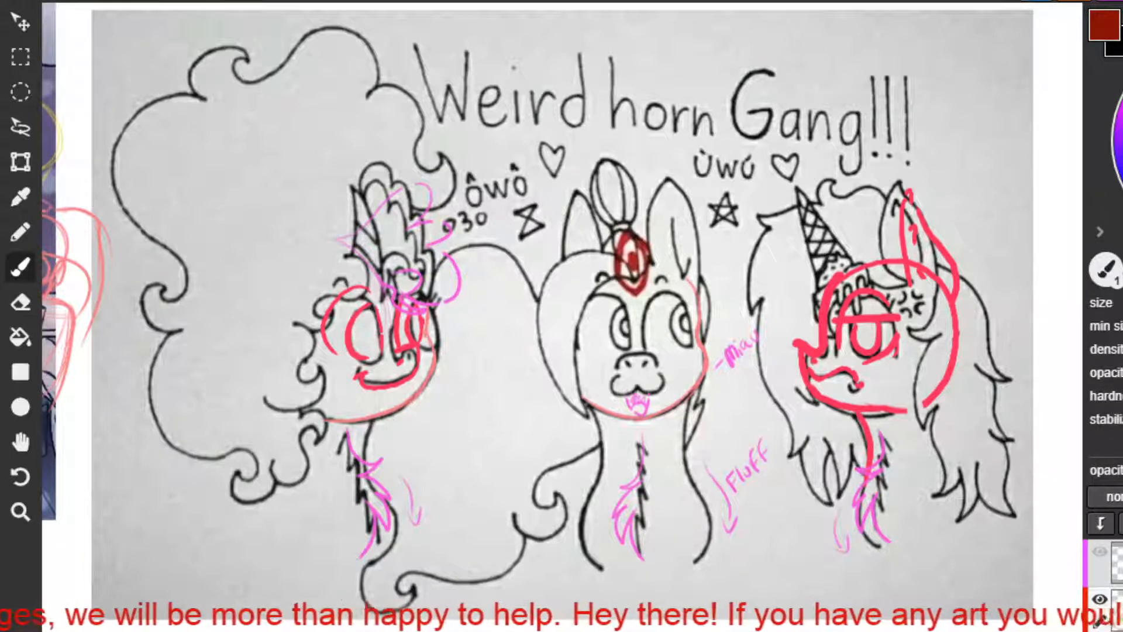
Try short red strokes beside the curly-maned pony's muzzle and under the middle pony's cheek.
left_click_drag(469, 352, 450, 356)
mouse_move(467, 335)
left_mouse_down()
mouse_move(449, 356)
mouse_move(466, 366)
left_mouse_up()
left_click_drag(704, 443, 686, 408)
left_click_drag(686, 407, 714, 416)
key("ctrl+z")
key("ctrl+z")
key("ctrl+z")
key("ctrl+z")
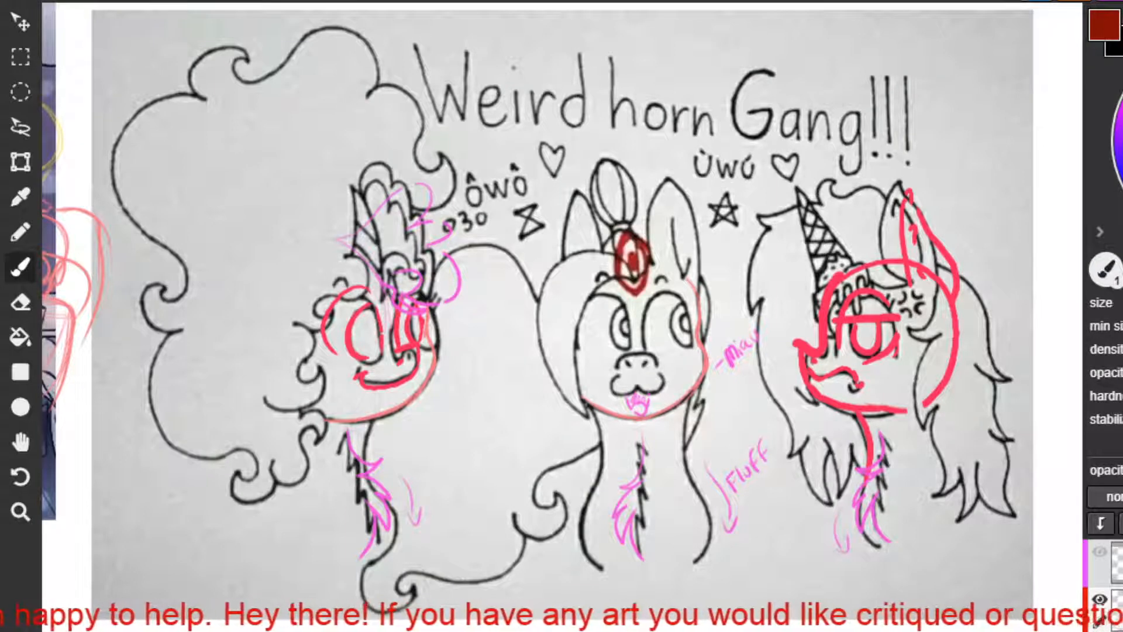
Sketch two small red studies of curved facial features in the space between the curly-maned and middle ponies.
mouse_move(460, 433)
left_mouse_down()
mouse_move(481, 420)
mouse_move(502, 430)
mouse_move(443, 455)
mouse_move(477, 447)
left_mouse_up()
key("ctrl+z")
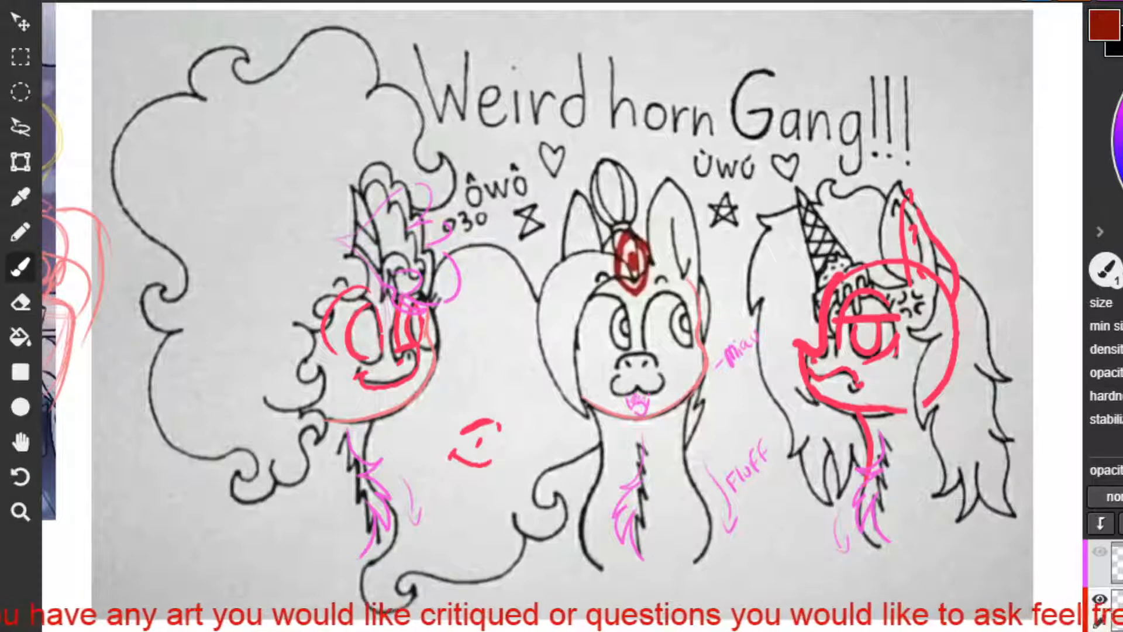
mouse_move(486, 361)
left_mouse_down()
mouse_move(500, 361)
mouse_move(507, 392)
mouse_move(508, 372)
mouse_move(503, 398)
mouse_move(463, 384)
mouse_move(470, 407)
mouse_move(461, 389)
left_mouse_up()
key("ctrl+z")
key("ctrl+z")
key("ctrl+z")
key("ctrl+z")
key("ctrl+z")
key("ctrl+z")
key("ctrl+z")
key("ctrl+z")
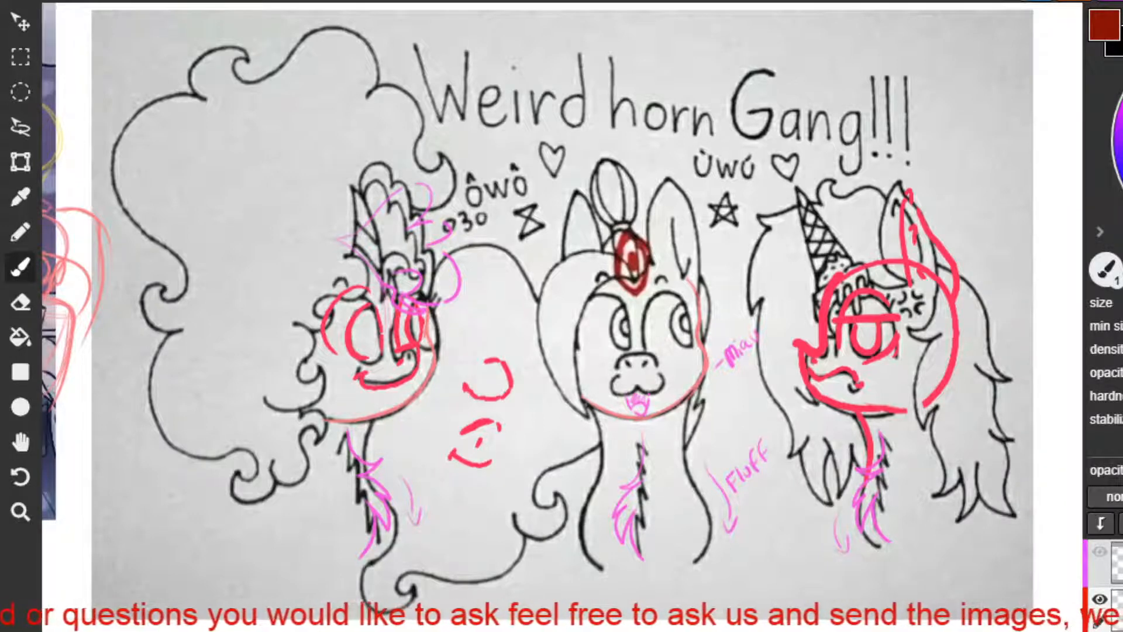
Undo and restore the last strokes of the small red studies between the ponies.
key("ctrl+z")
key("ctrl+z")
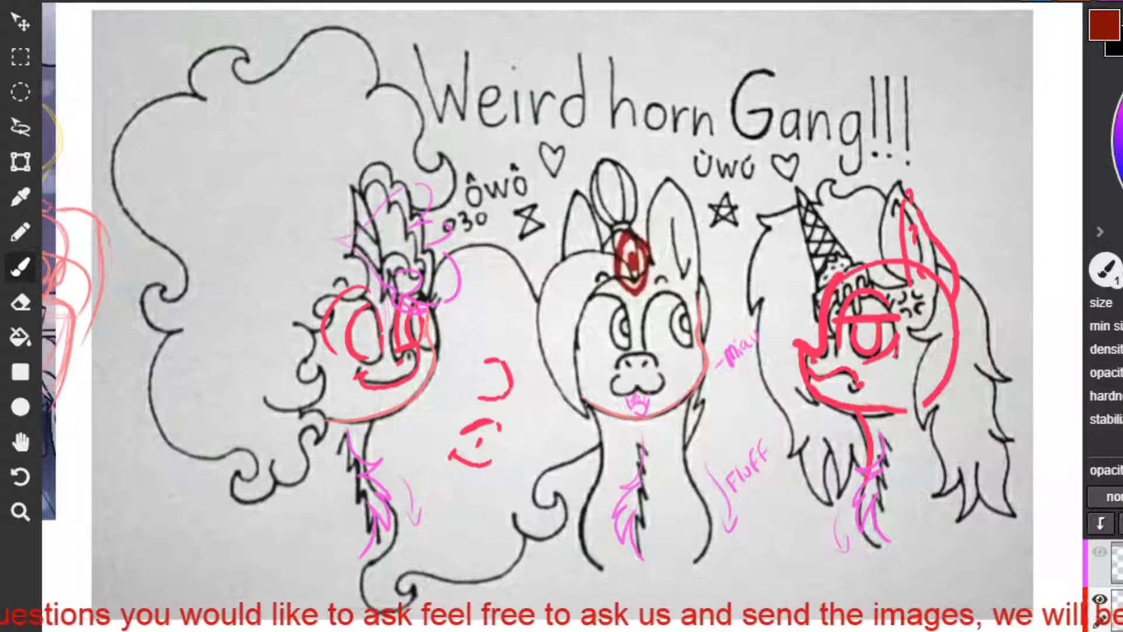
key("ctrl+y")
key("ctrl+y")
key("ctrl+z")
key("ctrl+z")
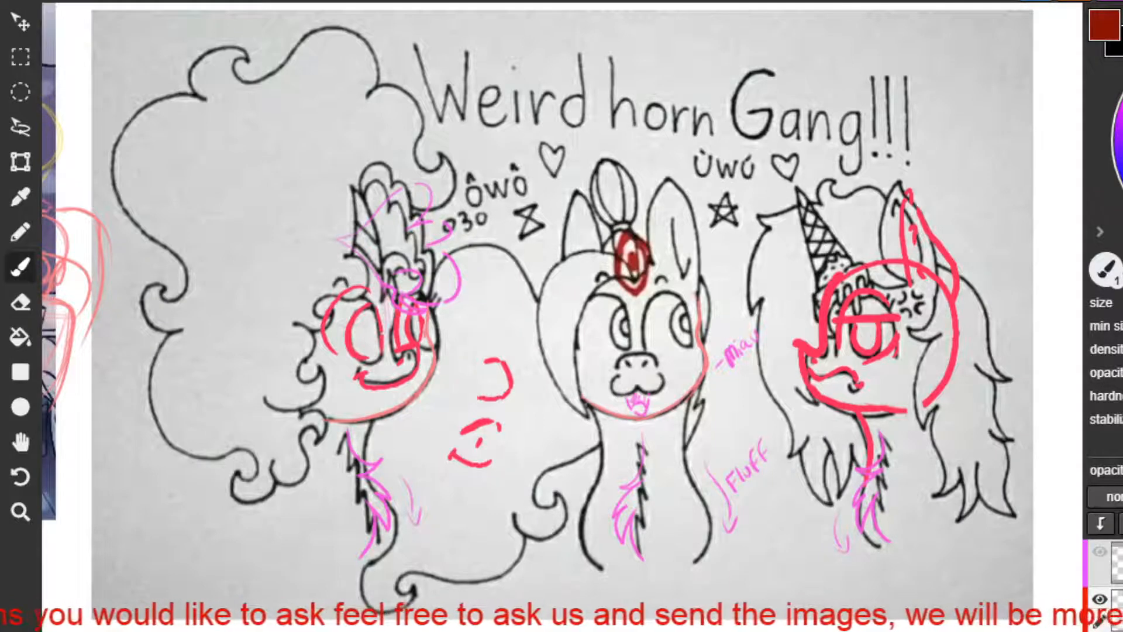
key("ctrl+y")
key("ctrl+y")
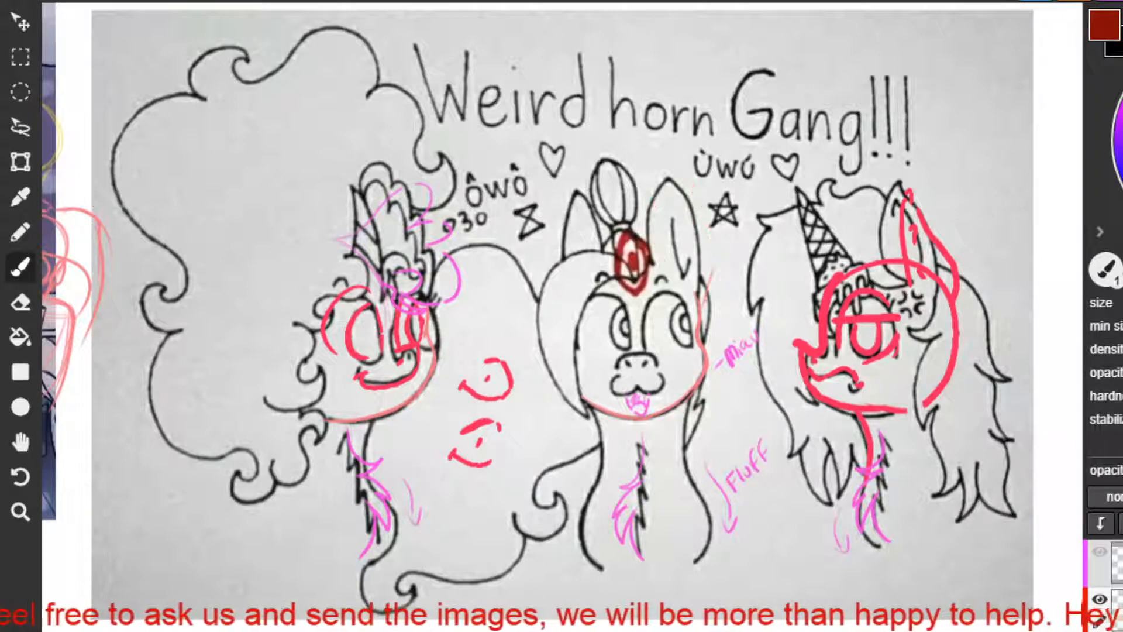
Redraw the middle pony's larger ear in red from the side of the head, with an inner-ear line.
left_click_drag(710, 237, 654, 257)
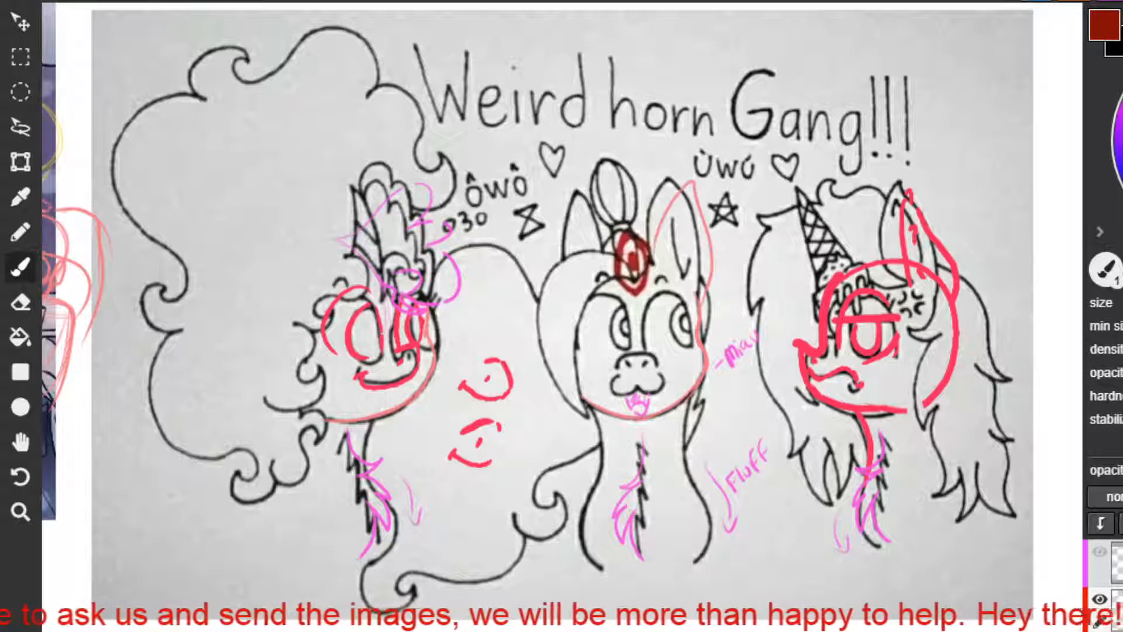
key("ctrl+z")
key("ctrl+z")
mouse_move(700, 301)
left_mouse_down()
mouse_move(713, 206)
mouse_move(668, 245)
left_mouse_up()
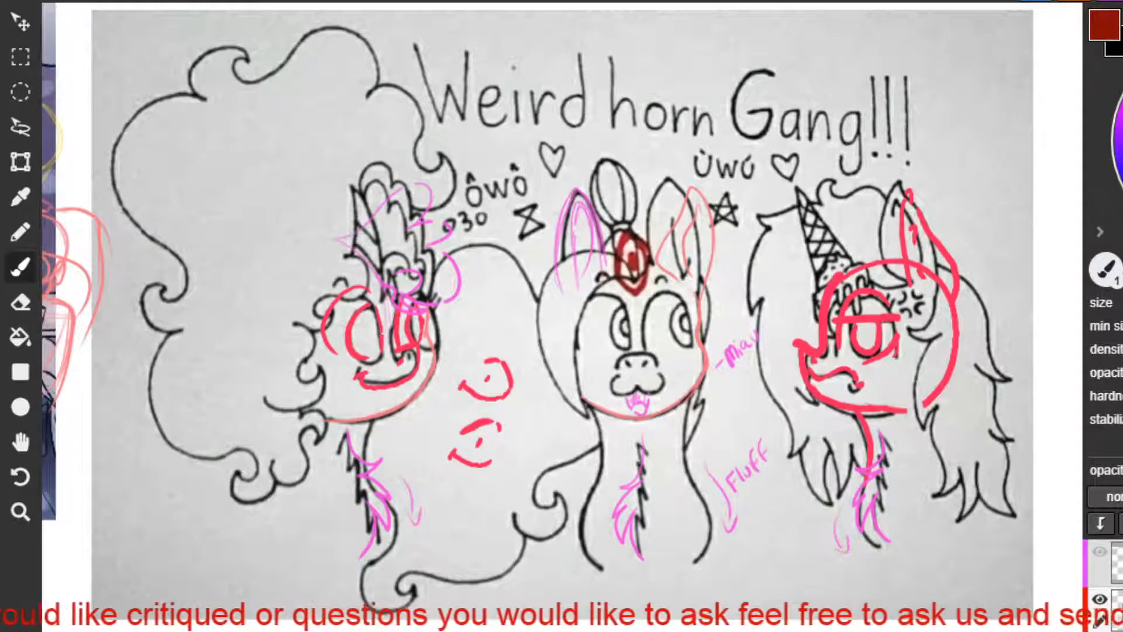
Outline the cone-horned pony's mane in red, falling from behind the ear past the head to the lower hair tips.
left_click_drag(946, 266, 967, 491)
key("ctrl+z")
left_click_drag(932, 307, 977, 481)
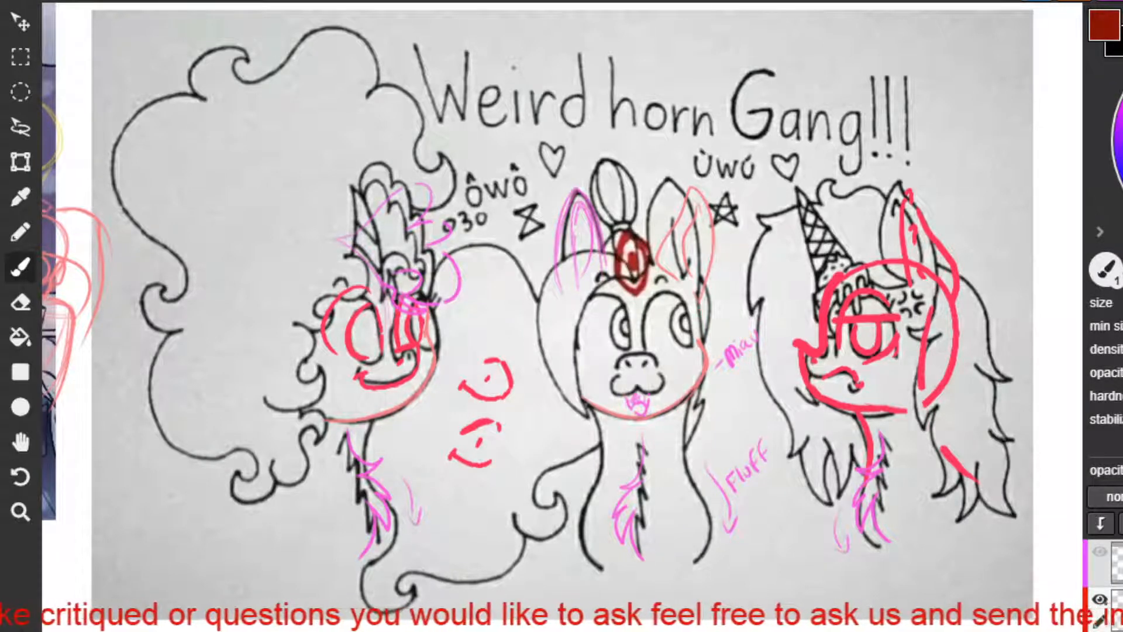
key("ctrl+z")
mouse_move(958, 269)
left_mouse_down()
mouse_move(1009, 392)
mouse_move(954, 272)
mouse_move(981, 504)
left_mouse_up()
key("ctrl+z")
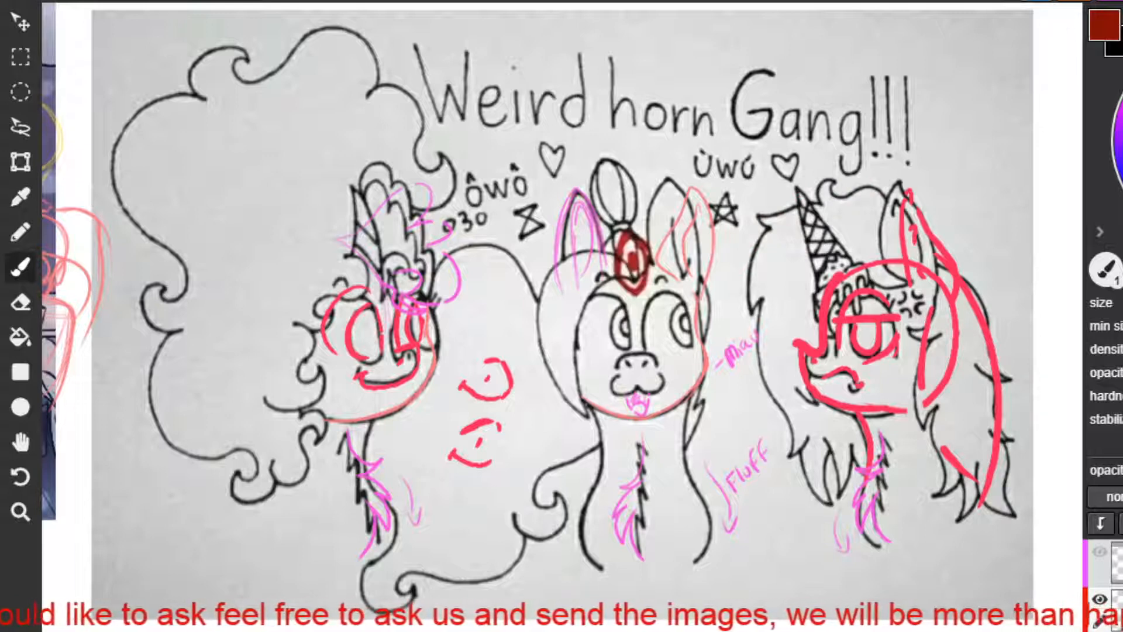
Move on to the drawing of the purple pony with the pink mane and examine it at a larger size.
key("space")
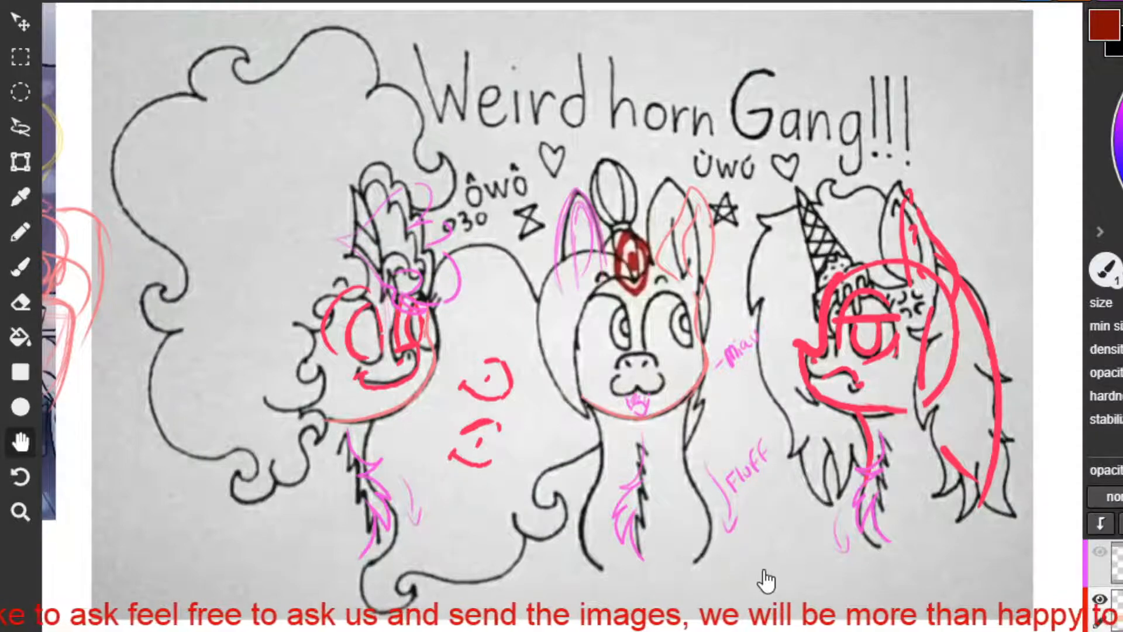
left_click_drag(764, 572, 446, 589)
left_click_drag(776, 509, 449, 529)
scroll(593, 456, "down", 3)
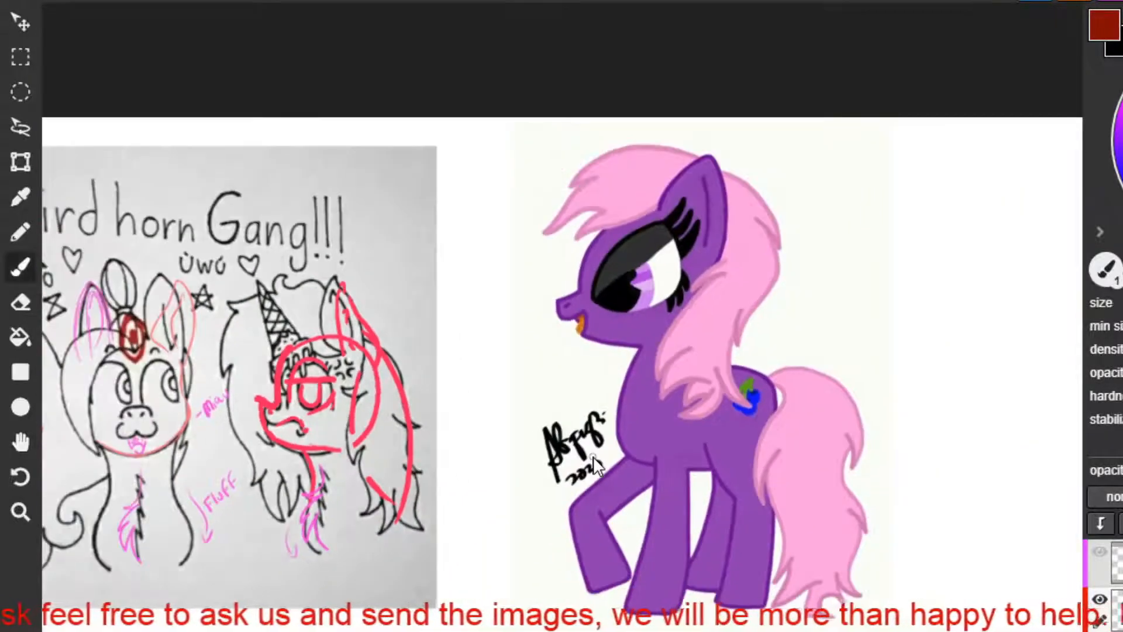
key("space")
mouse_move(747, 504)
left_mouse_down()
mouse_move(644, 501)
mouse_move(594, 434)
mouse_move(627, 464)
left_mouse_up()
scroll(627, 459, "up", 1)
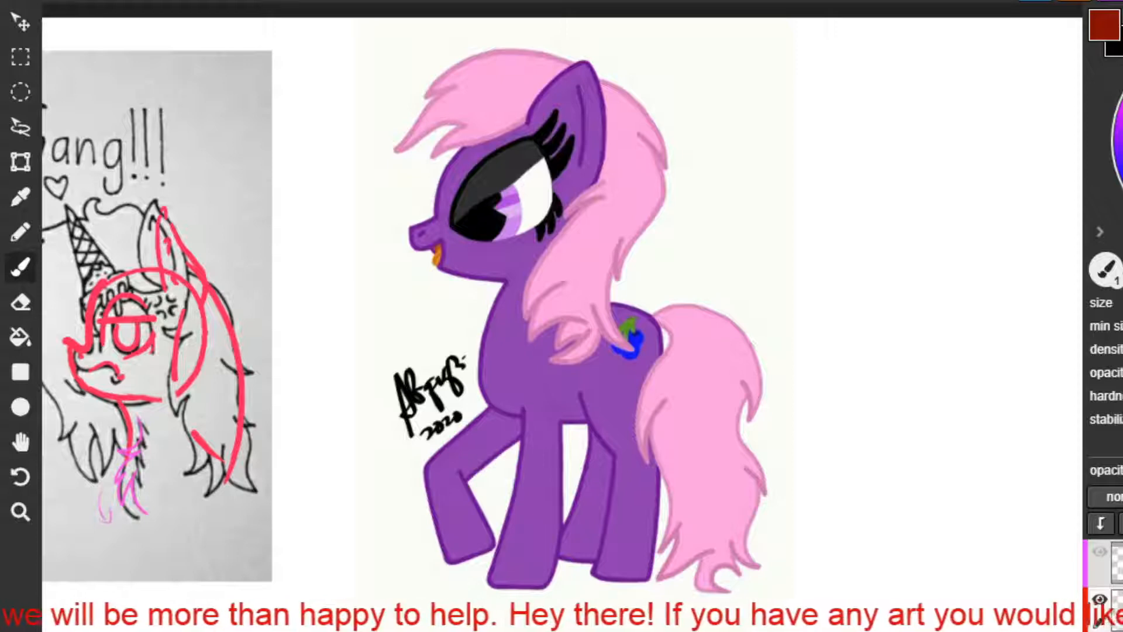
mouse_move(686, 229)
left_mouse_down()
mouse_move(717, 262)
mouse_move(771, 240)
left_mouse_up()
key("ctrl+z")
mouse_move(685, 293)
left_mouse_down()
mouse_move(689, 348)
mouse_move(803, 395)
left_mouse_up()
key("ctrl+z")
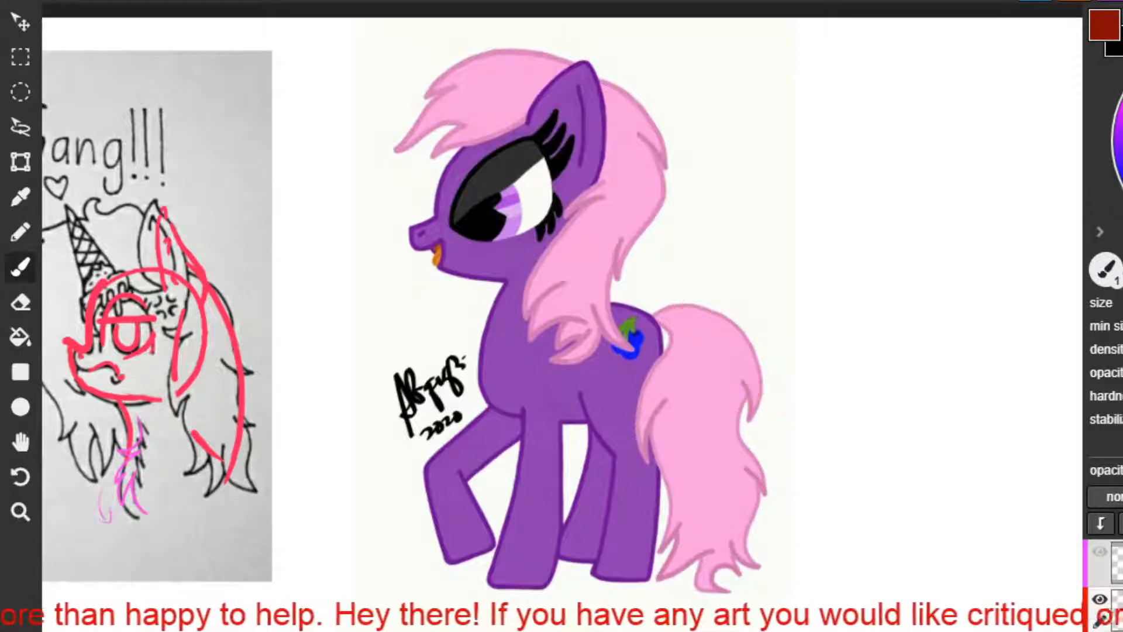
mouse_move(923, 268)
left_mouse_down()
mouse_move(938, 323)
mouse_move(922, 325)
left_mouse_up()
key("ctrl+z")
mouse_move(994, 258)
left_mouse_down()
mouse_move(934, 420)
mouse_move(979, 331)
left_mouse_up()
key("ctrl+z")
key("ctrl+z")
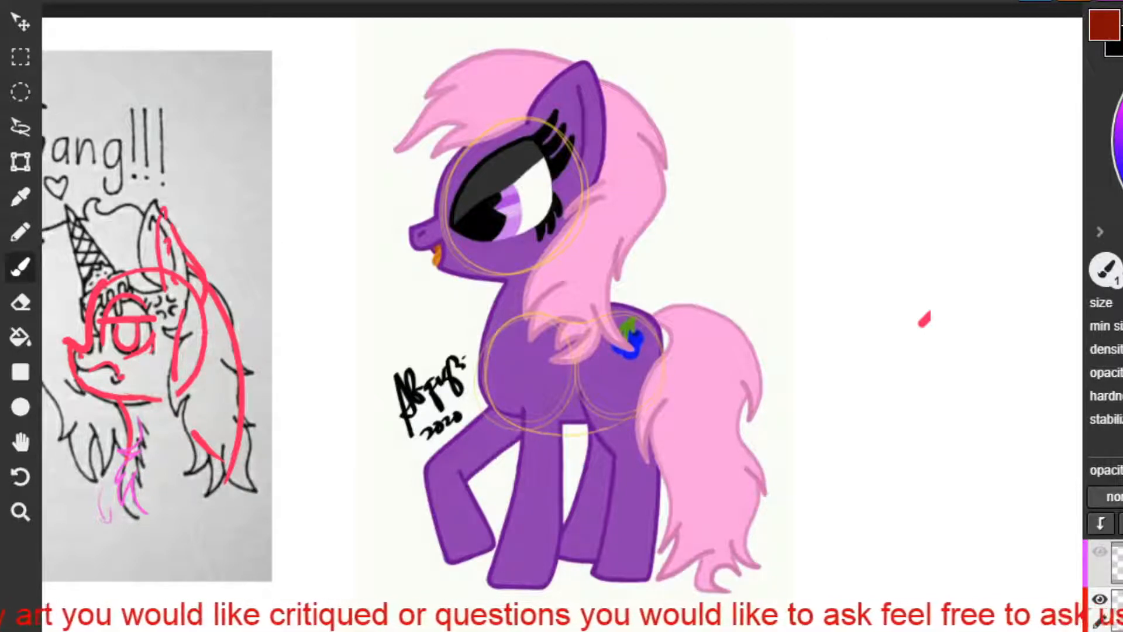
mouse_move(851, 87)
left_mouse_down()
mouse_move(888, 187)
mouse_move(904, 67)
mouse_move(939, 92)
mouse_move(896, 54)
mouse_move(860, 167)
mouse_move(892, 58)
left_mouse_up()
key("ctrl+z")
key("ctrl+z")
key("ctrl+z")
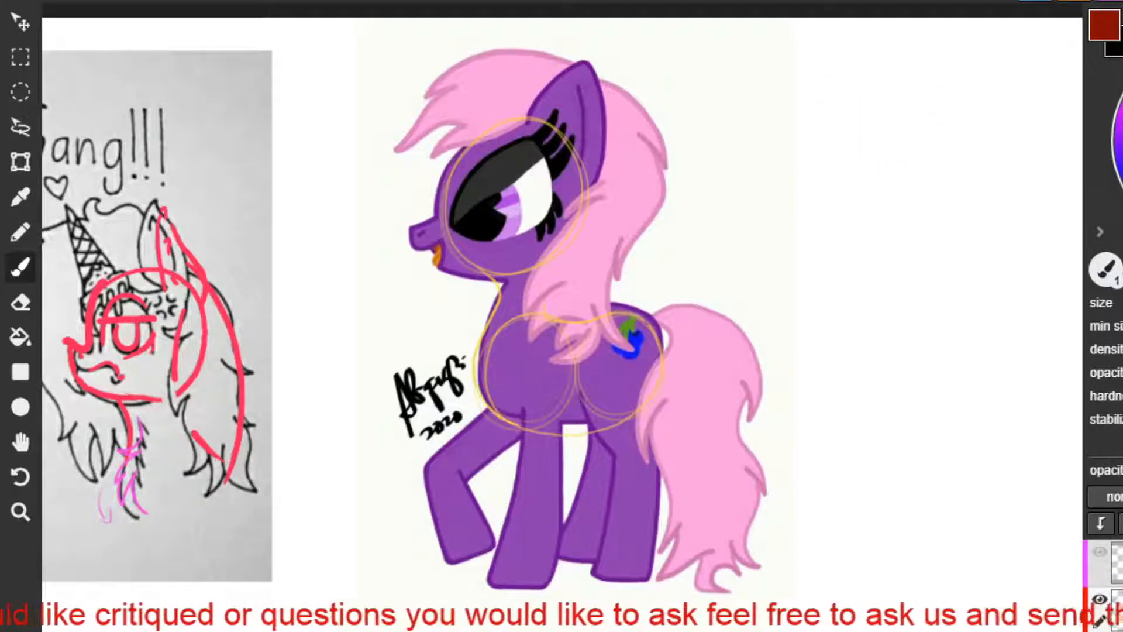
Sketch a side-view pony study in purple beside the purple pony, starting with the head circle and muzzle.
mouse_move(876, 142)
left_mouse_down()
mouse_move(982, 140)
mouse_move(866, 117)
left_mouse_up()
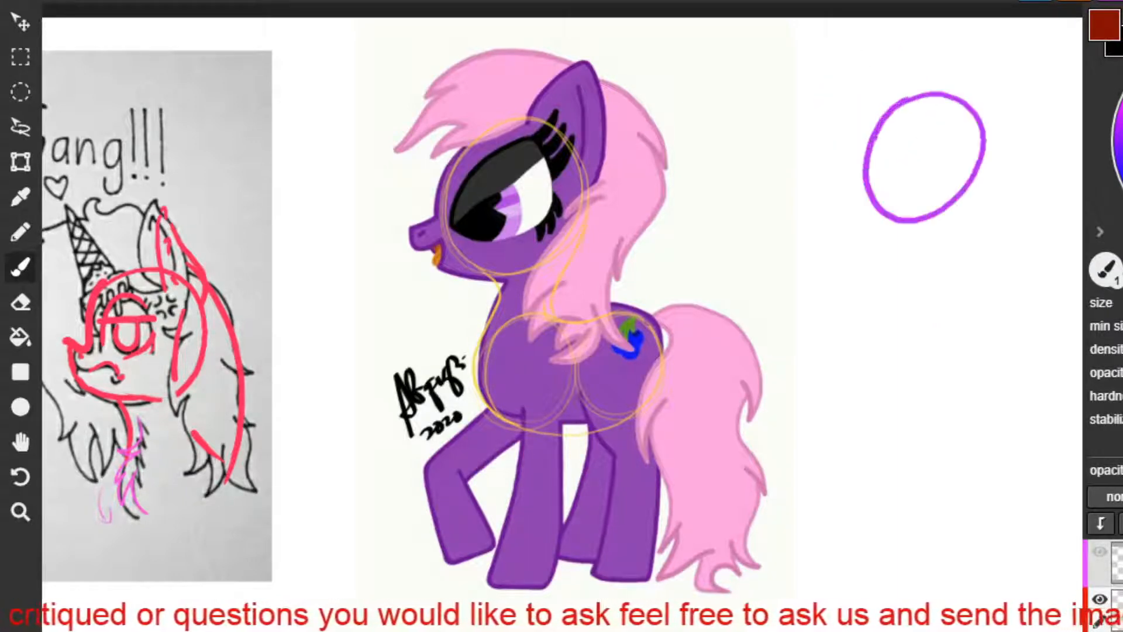
key("ctrl+z")
mouse_move(919, 75)
left_mouse_down()
mouse_move(884, 81)
mouse_move(904, 64)
mouse_move(957, 108)
mouse_move(837, 114)
mouse_move(811, 132)
mouse_move(840, 180)
left_mouse_up()
key("ctrl+z")
key("ctrl+z")
mouse_move(814, 133)
left_mouse_down()
mouse_move(817, 167)
mouse_move(812, 137)
mouse_move(813, 146)
mouse_move(851, 136)
left_mouse_up()
key("ctrl+z")
key("ctrl+z")
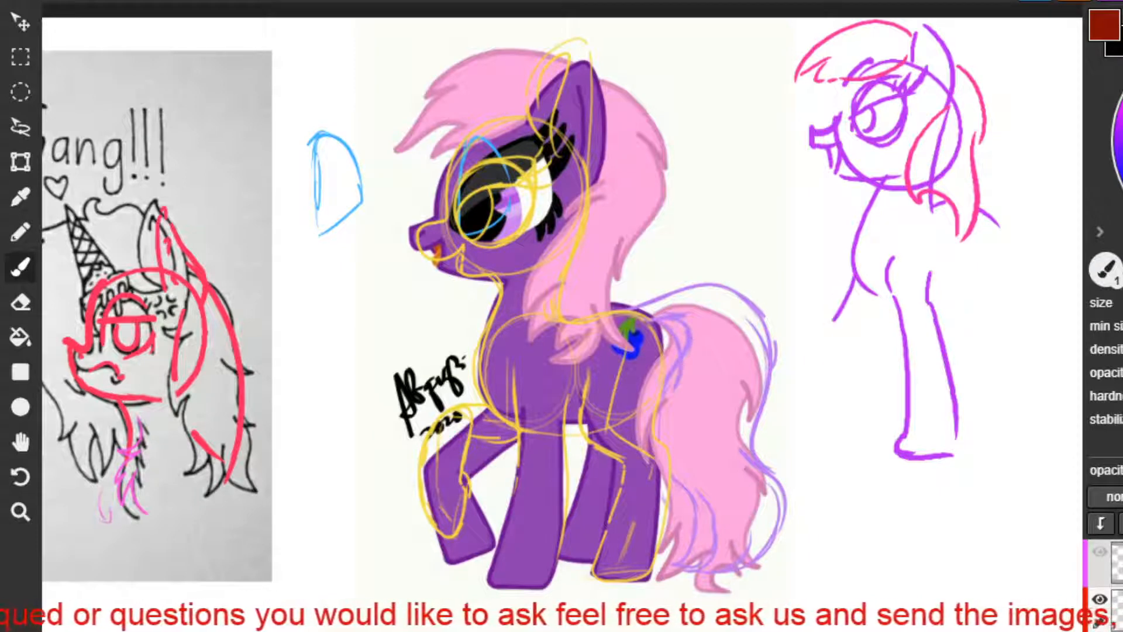
Sketch the study pony's bent, raised front leg in purple below the chest.
mouse_move(858, 278)
left_mouse_down()
mouse_move(808, 367)
mouse_move(849, 417)
mouse_move(872, 378)
mouse_move(866, 427)
mouse_move(876, 401)
left_mouse_up()
key("ctrl+z")
key("ctrl+z")
mouse_move(864, 362)
left_mouse_down()
mouse_move(869, 404)
mouse_move(862, 368)
mouse_move(895, 314)
mouse_move(879, 315)
left_mouse_up()
key("ctrl+z")
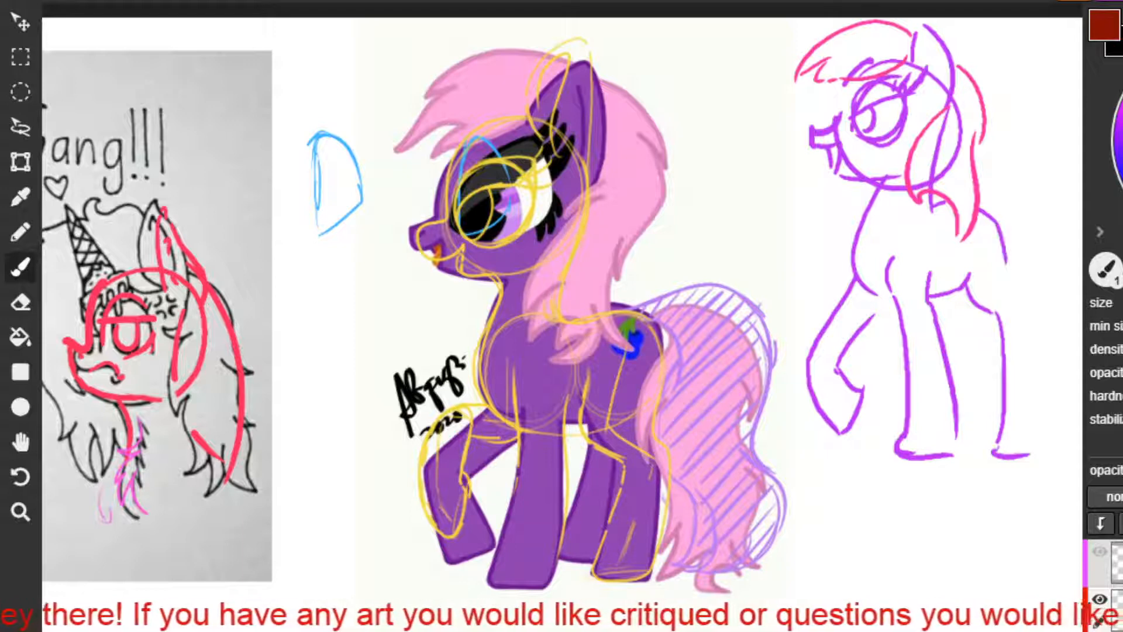
Sketch the back edge of the study pony's near hind leg and the far hind leg in purple.
mouse_move(1026, 295)
left_mouse_down()
mouse_move(1052, 458)
mouse_move(1049, 404)
left_mouse_up()
key("ctrl+z")
key("ctrl+z")
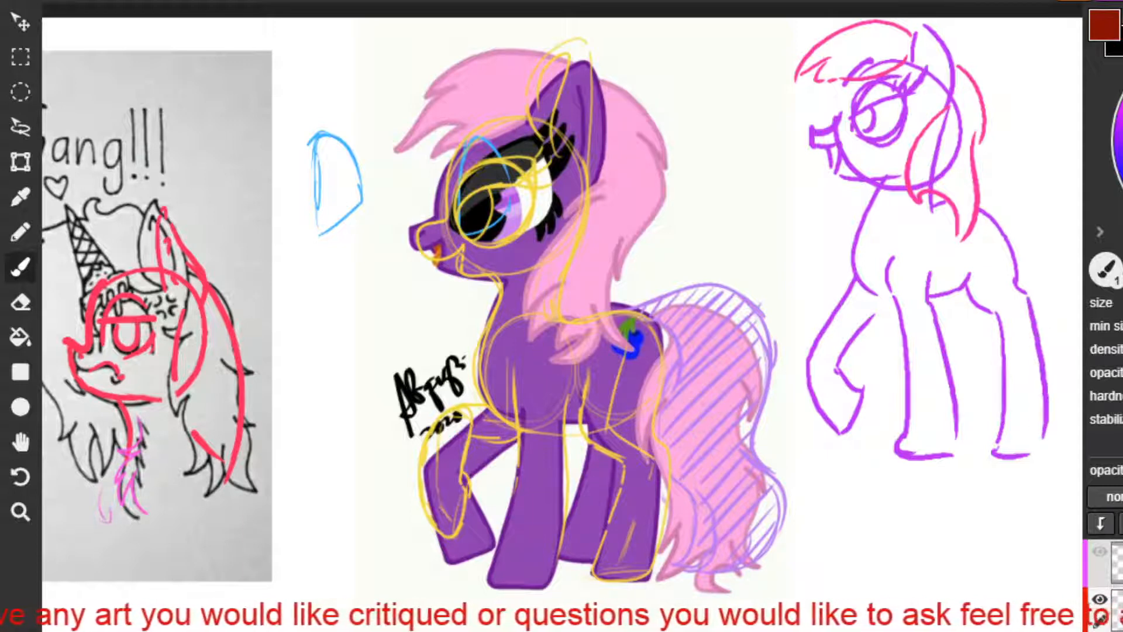
key("ctrl+z")
mouse_move(965, 293)
left_mouse_down()
mouse_move(975, 338)
mouse_move(968, 313)
mouse_move(966, 399)
mouse_move(979, 436)
left_mouse_up()
Draw a red curve from the purple pony's neck along its back to the tail, and redraw the study's rump line.
left_click_drag(566, 209, 546, 326)
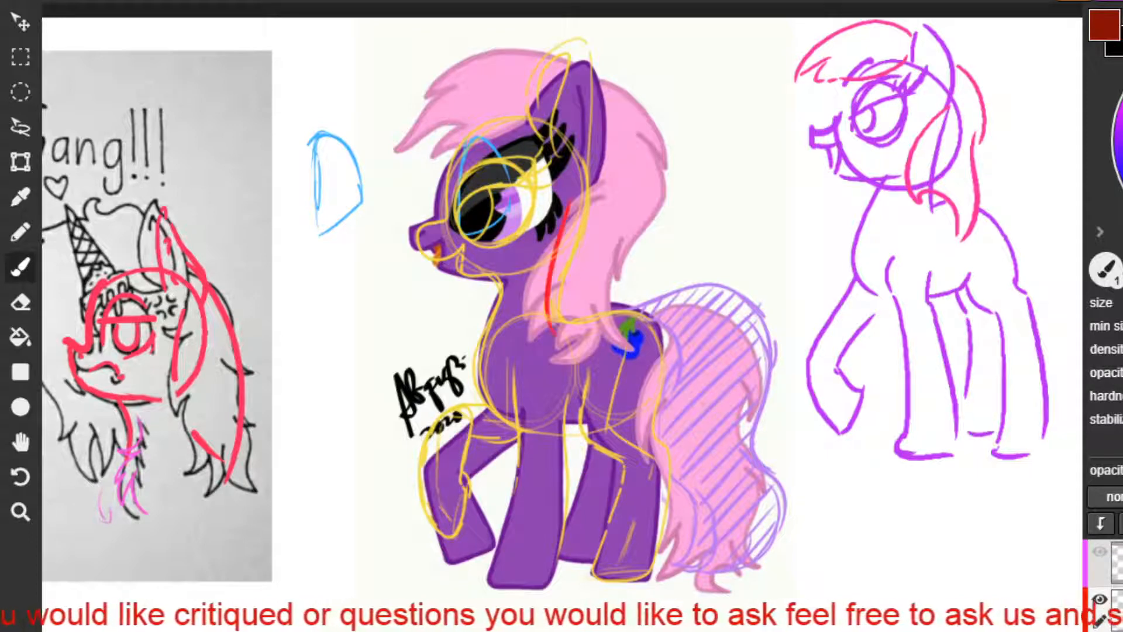
key("ctrl+z")
left_click_drag(567, 208, 544, 314)
key("ctrl+z")
left_click_drag(977, 206, 1017, 264)
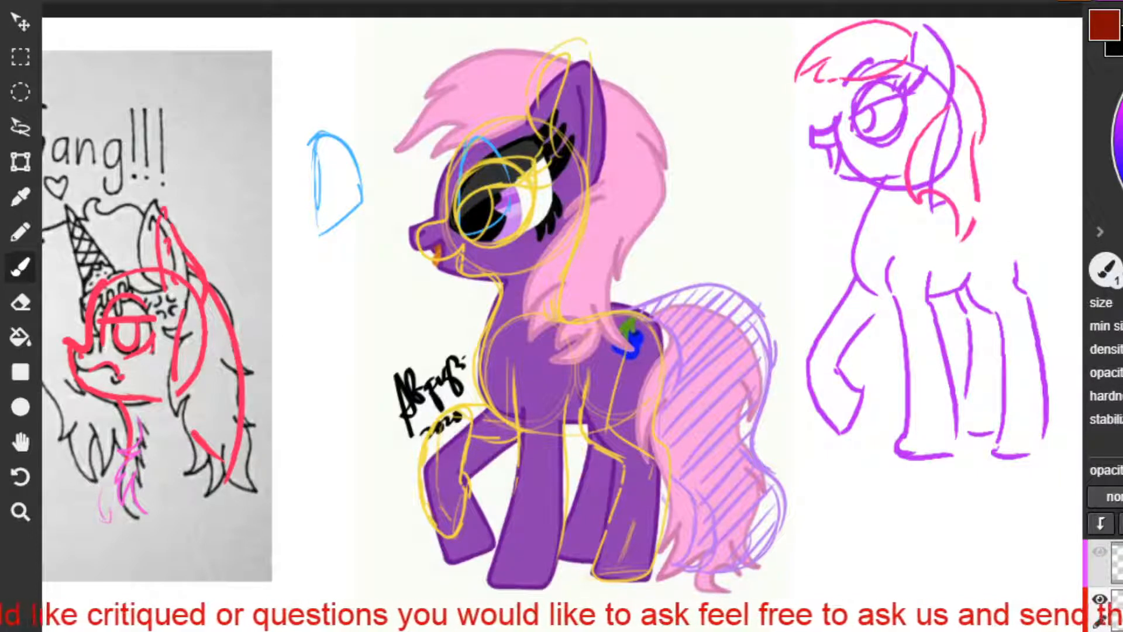
mouse_move(567, 211)
left_mouse_down()
mouse_move(542, 323)
mouse_move(566, 338)
mouse_move(686, 306)
left_mouse_up()
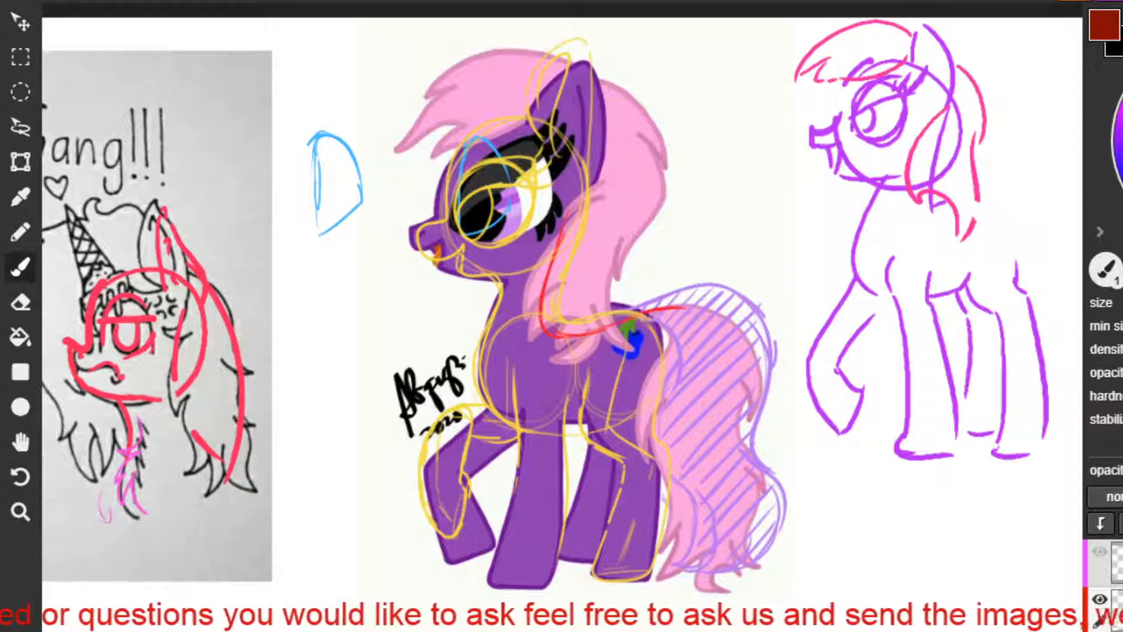
key("ctrl+z")
mouse_move(985, 210)
left_mouse_down()
mouse_move(1017, 266)
mouse_move(1012, 229)
mouse_move(1017, 272)
left_mouse_up()
key("ctrl+z")
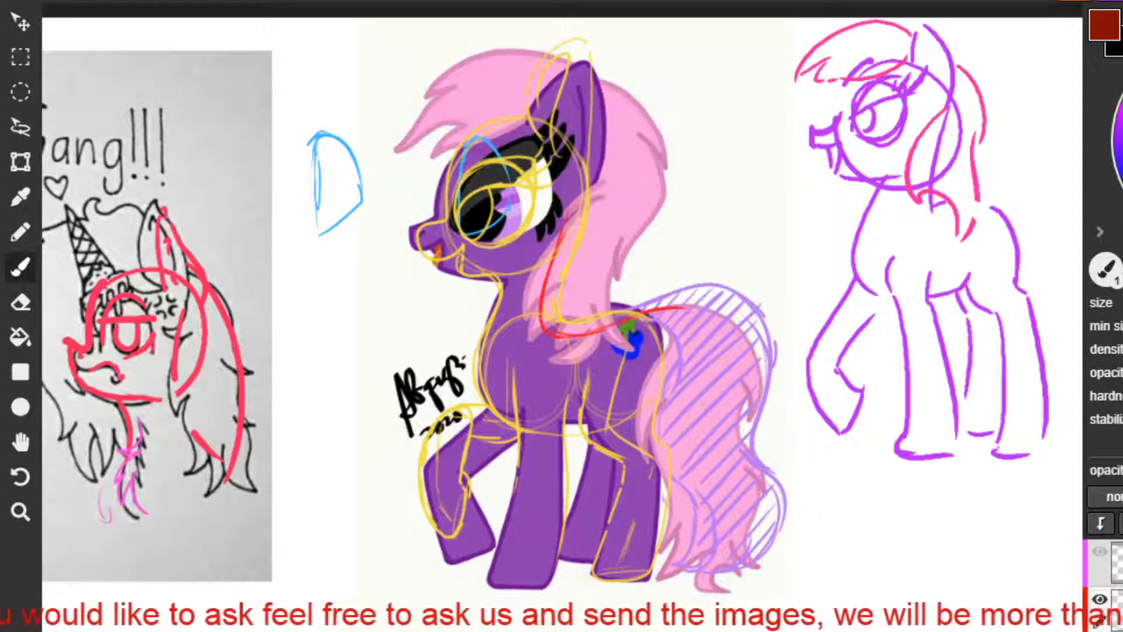
Sketch the upper arc of the study pony's tail in red, rising from the rump and curving outward.
mouse_move(979, 200)
left_mouse_down()
mouse_move(973, 222)
mouse_move(1060, 163)
mouse_move(1082, 174)
mouse_move(1074, 219)
left_mouse_up()
key("ctrl+z")
key("ctrl+z")
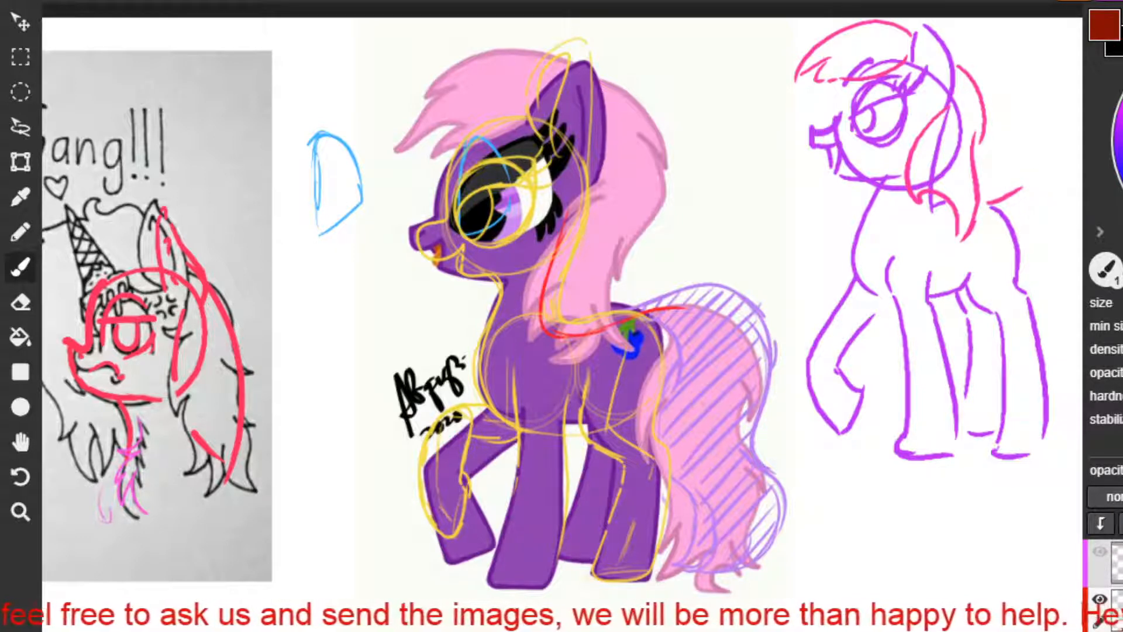
left_click_drag(1021, 187, 1082, 190)
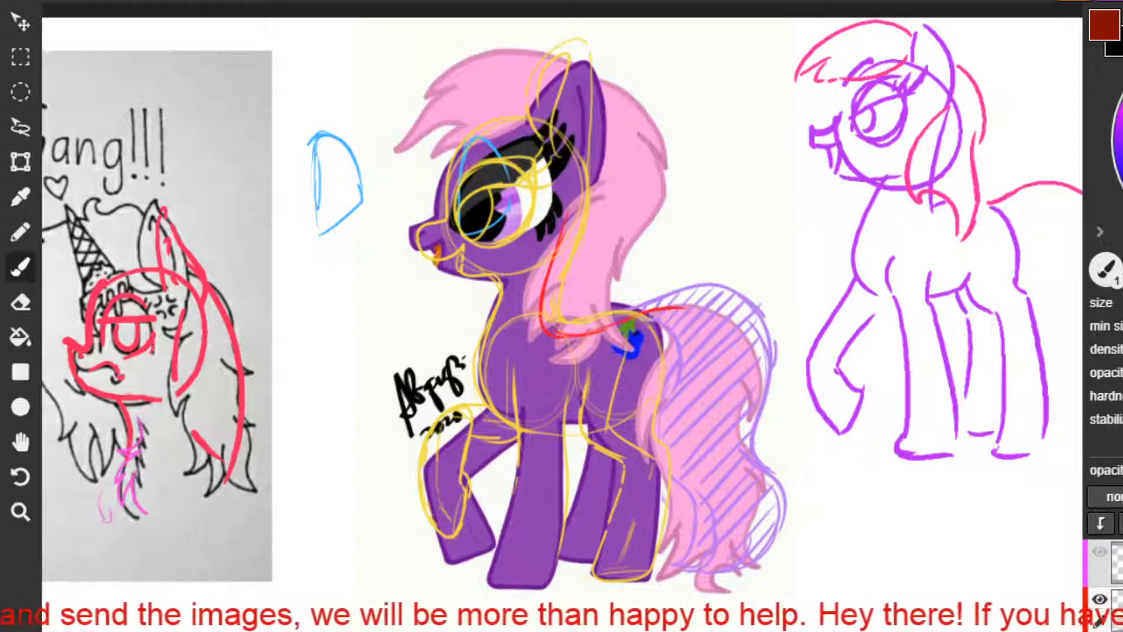
Sketch the lower end of the study pony's tail in red with short strokes for the hair tips.
mouse_move(1082, 417)
left_mouse_down()
mouse_move(1082, 436)
mouse_move(1077, 414)
left_mouse_up()
key("ctrl+z")
key("ctrl+z")
mouse_move(1070, 402)
left_mouse_down()
mouse_move(1078, 428)
mouse_move(1066, 433)
left_mouse_up()
Add a red inner curve at the base of the study's tail and hair strands by the hind legs.
key("ctrl+z")
key("ctrl+z")
mouse_move(1007, 212)
left_mouse_down()
mouse_move(1034, 250)
mouse_move(1024, 271)
left_mouse_up()
key("ctrl+z")
mouse_move(1007, 213)
left_mouse_down()
mouse_move(1031, 228)
mouse_move(1026, 252)
left_mouse_up()
key("ctrl+z")
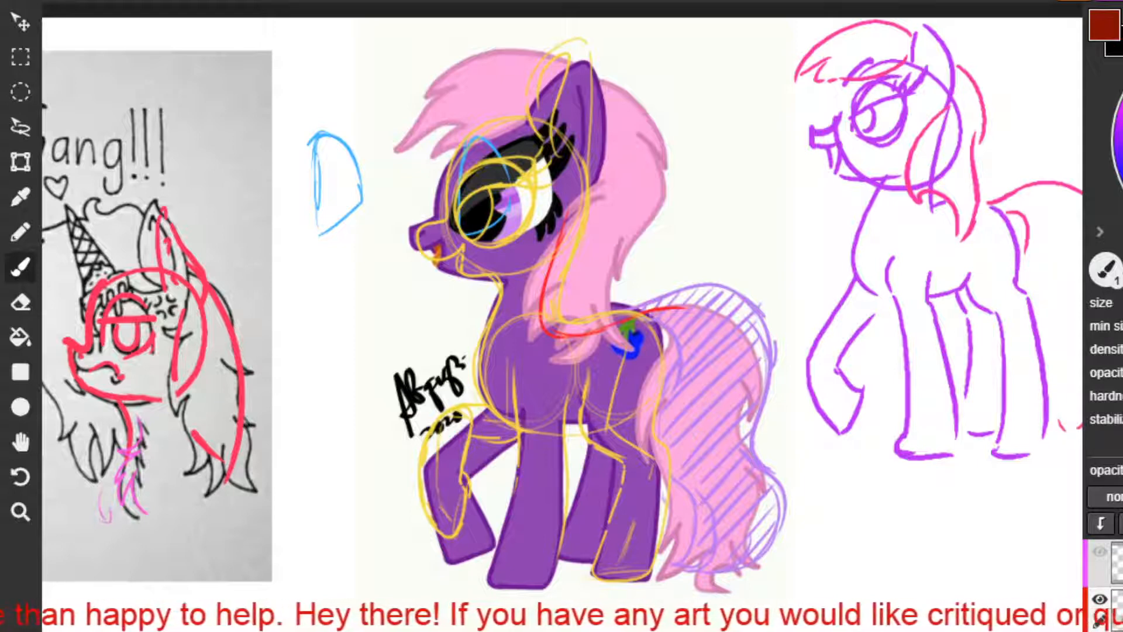
left_click_drag(1001, 352, 997, 409)
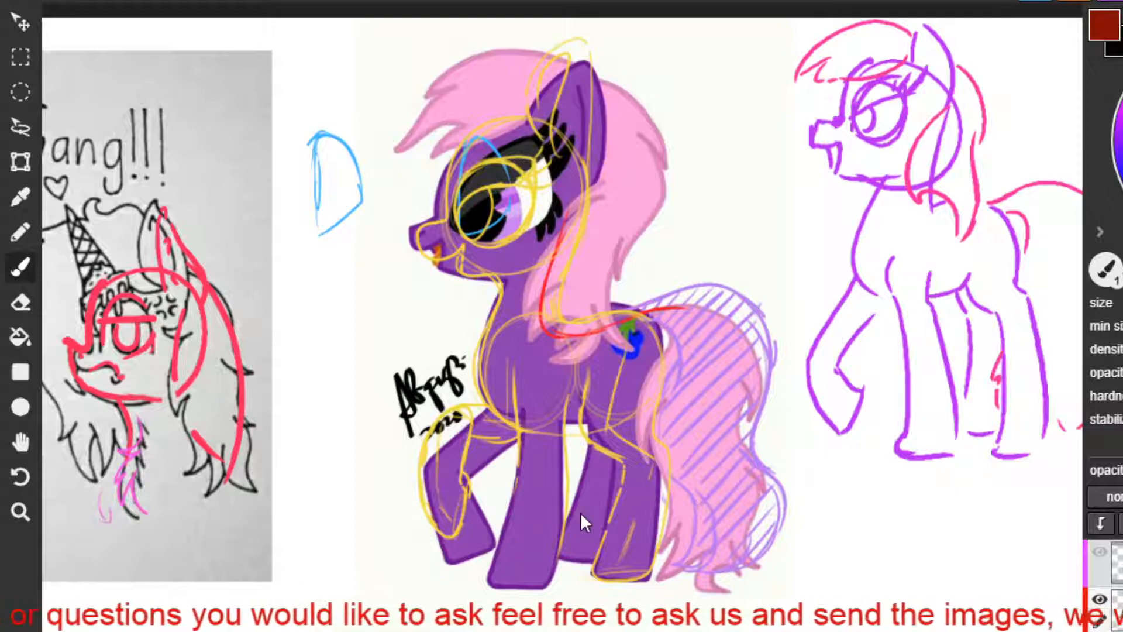
Move on to the drawing of the yellow unicorn with the party horn and telescope, and examine it up close.
scroll(581, 512, "down", 3)
key("space")
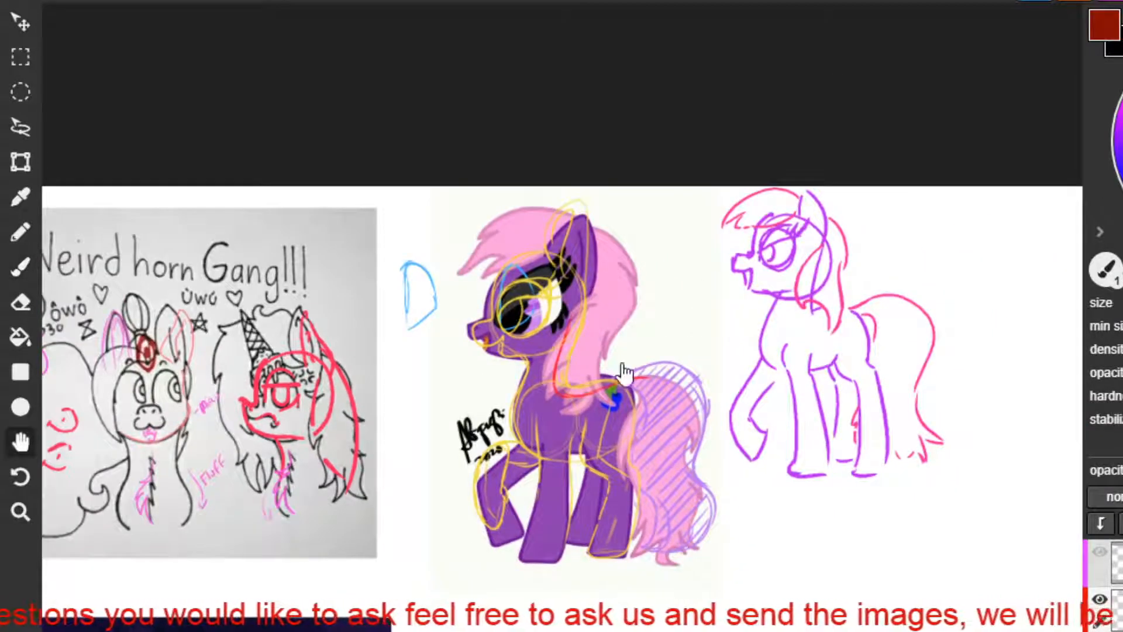
left_click_drag(456, 573, 685, 287)
left_click_drag(323, 425, 691, 199)
left_click_drag(327, 468, 609, 297)
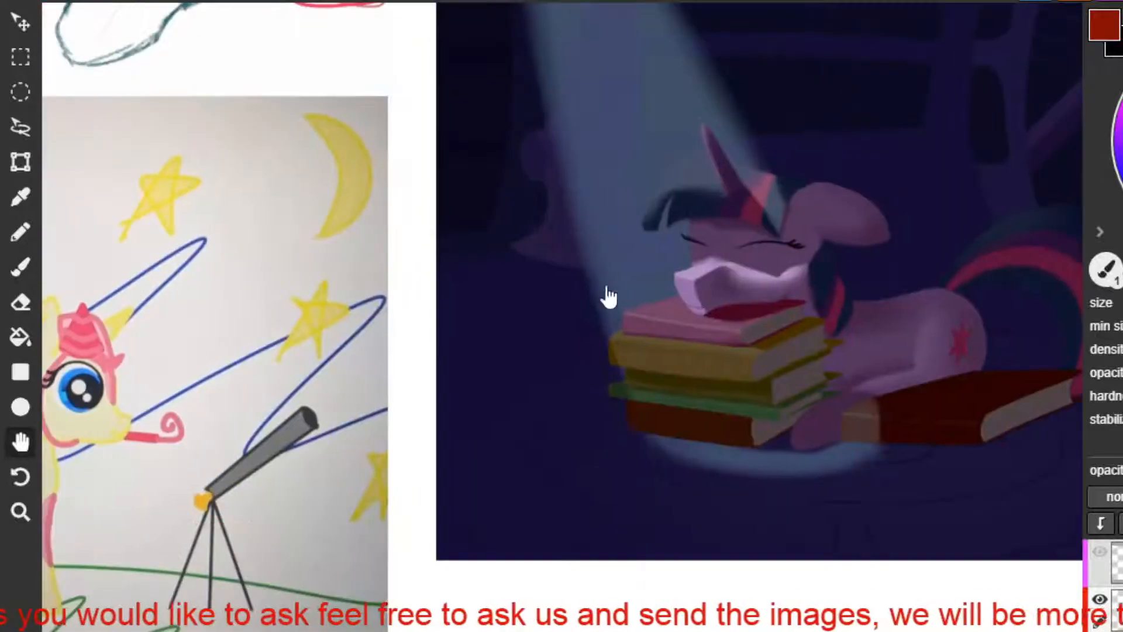
left_click_drag(475, 419, 873, 271)
mouse_move(566, 361)
left_mouse_down()
mouse_move(635, 502)
mouse_move(609, 477)
mouse_move(630, 408)
mouse_move(649, 427)
left_mouse_up()
scroll(649, 427, "up", 1)
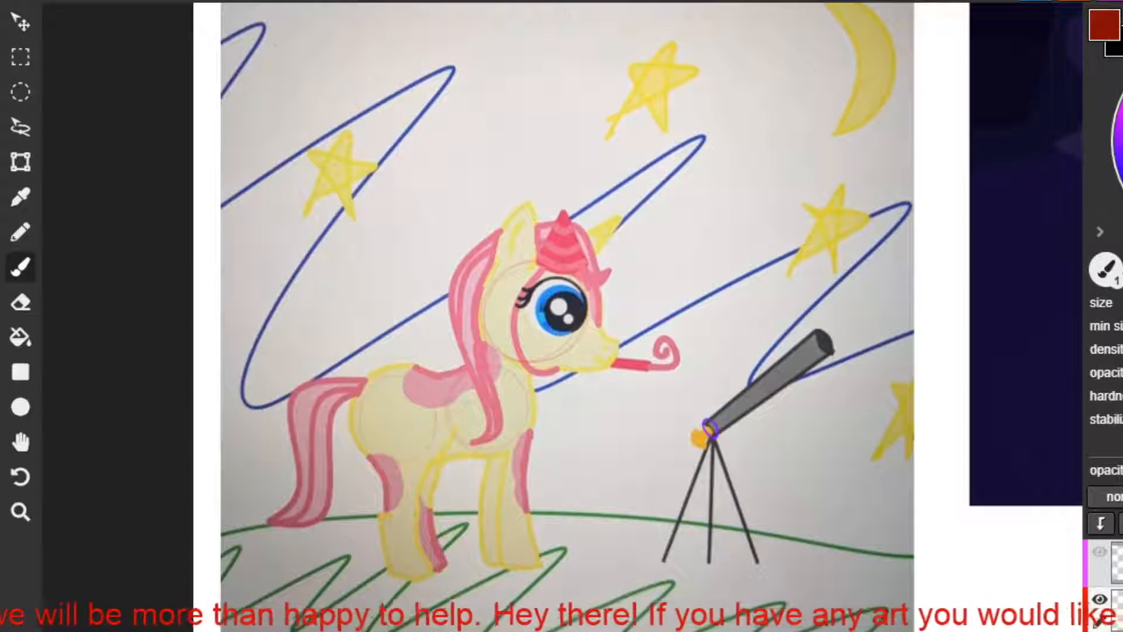
Outline the telescope's tube and front lens in purple, and the unicorn's body oval and neck in red.
left_click_drag(705, 422, 824, 338)
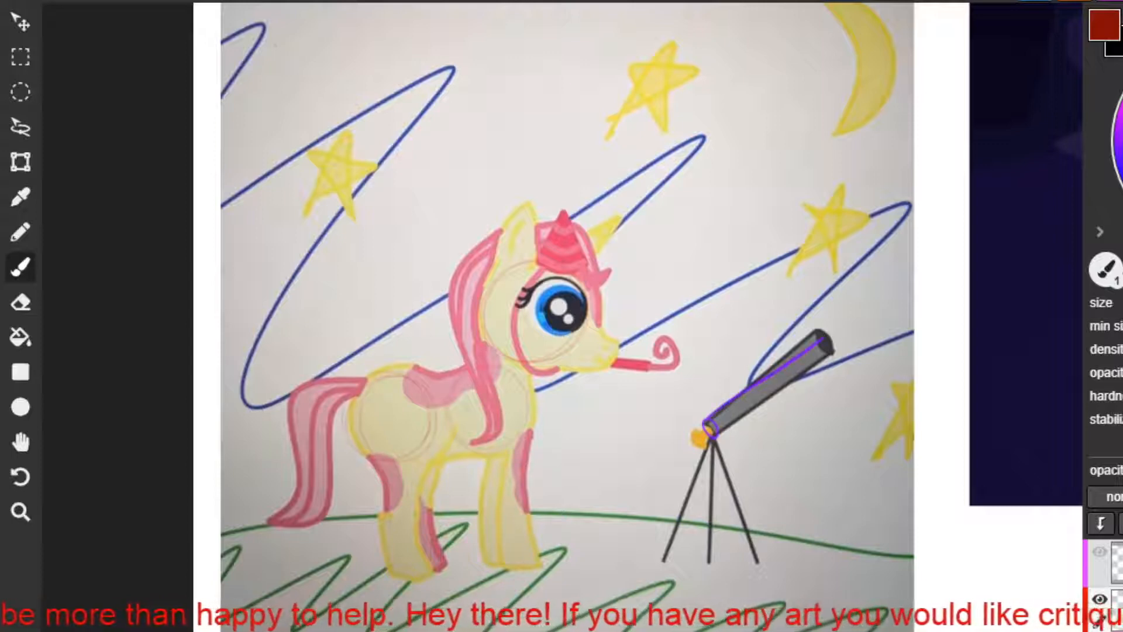
mouse_move(354, 442)
left_mouse_down()
mouse_move(485, 466)
mouse_move(521, 403)
mouse_move(458, 374)
mouse_move(385, 373)
left_mouse_up()
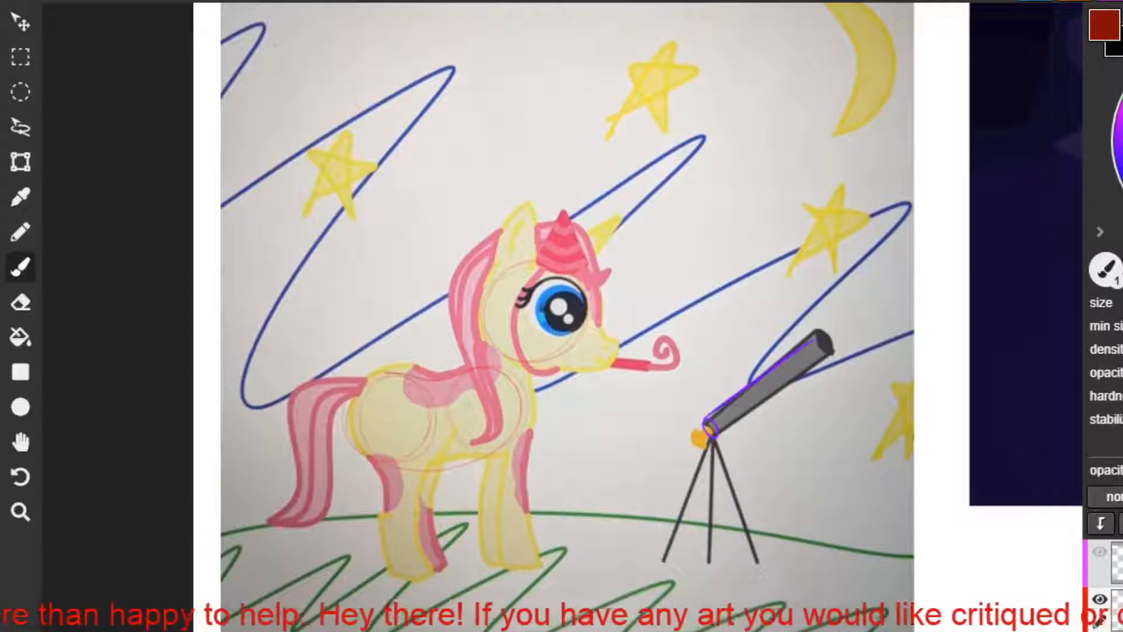
mouse_move(817, 337)
left_mouse_down()
mouse_move(832, 356)
mouse_move(816, 339)
left_mouse_up()
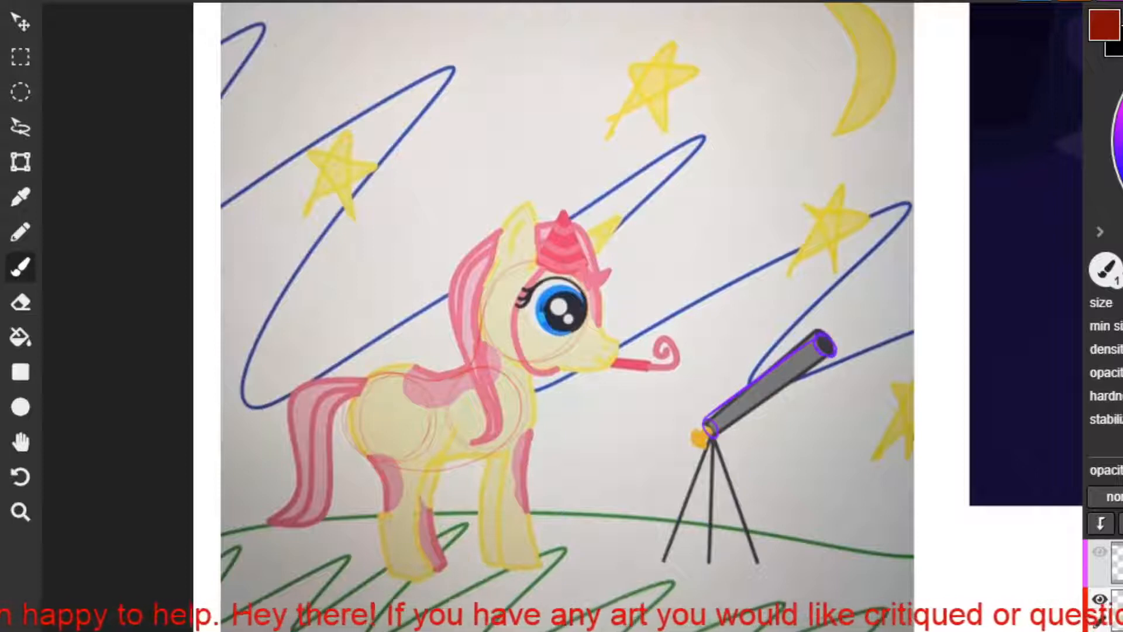
mouse_move(546, 363)
left_mouse_down()
mouse_move(495, 457)
mouse_move(386, 462)
mouse_move(358, 393)
mouse_move(450, 386)
left_mouse_up()
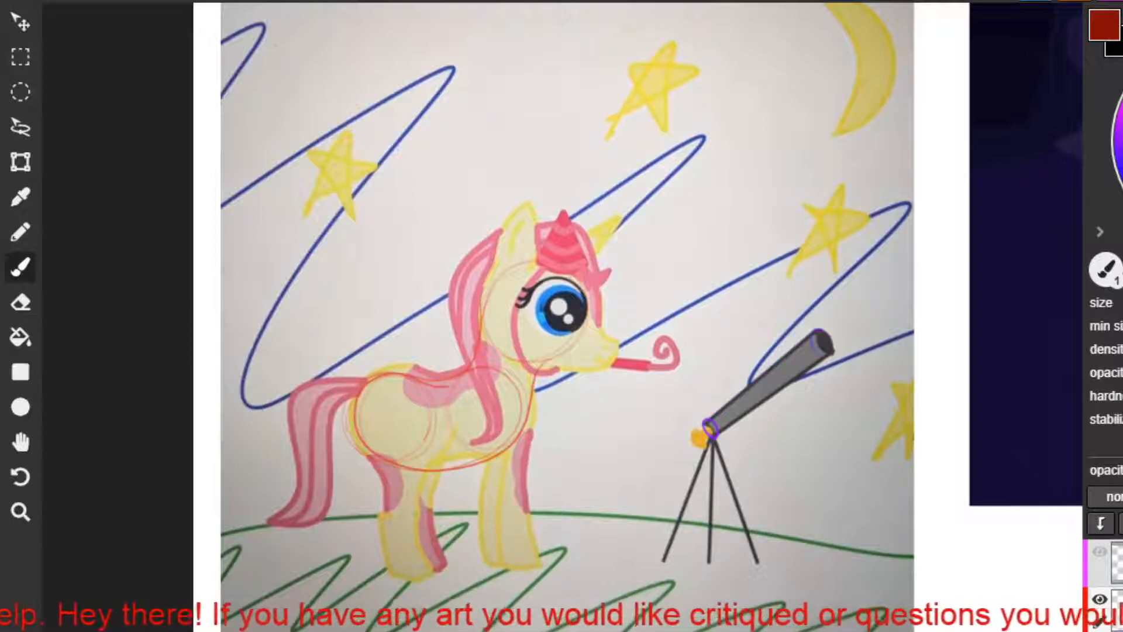
mouse_move(480, 329)
left_mouse_down()
mouse_move(394, 374)
mouse_move(357, 427)
mouse_move(433, 469)
mouse_move(504, 449)
left_mouse_up()
left_click_drag(705, 419, 817, 328)
key("ctrl+z")
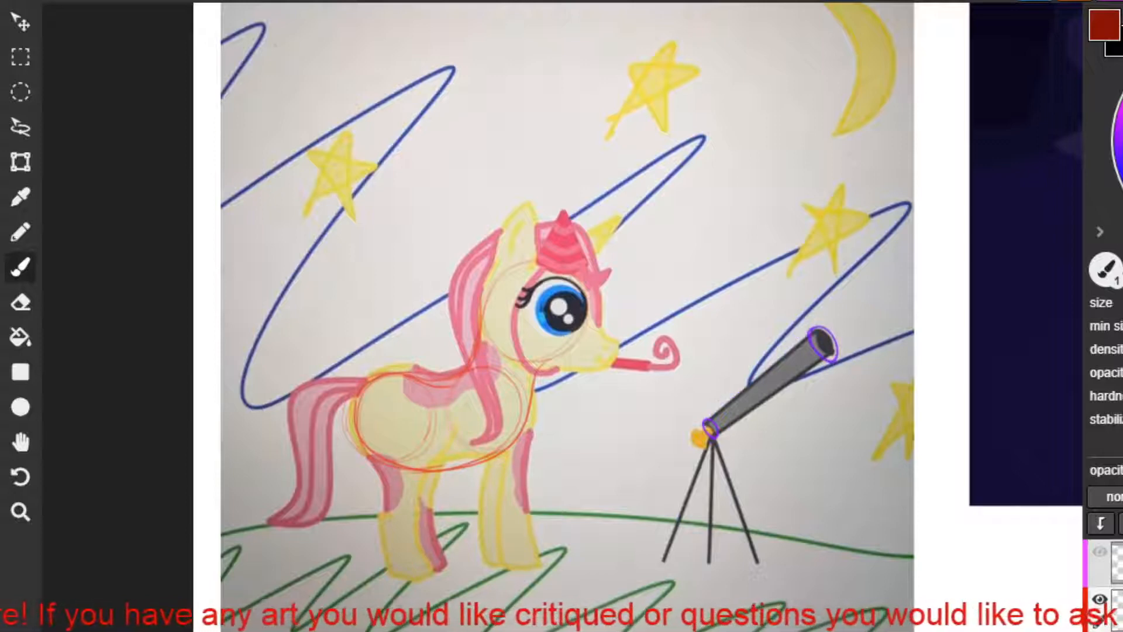
left_click_drag(705, 419, 814, 329)
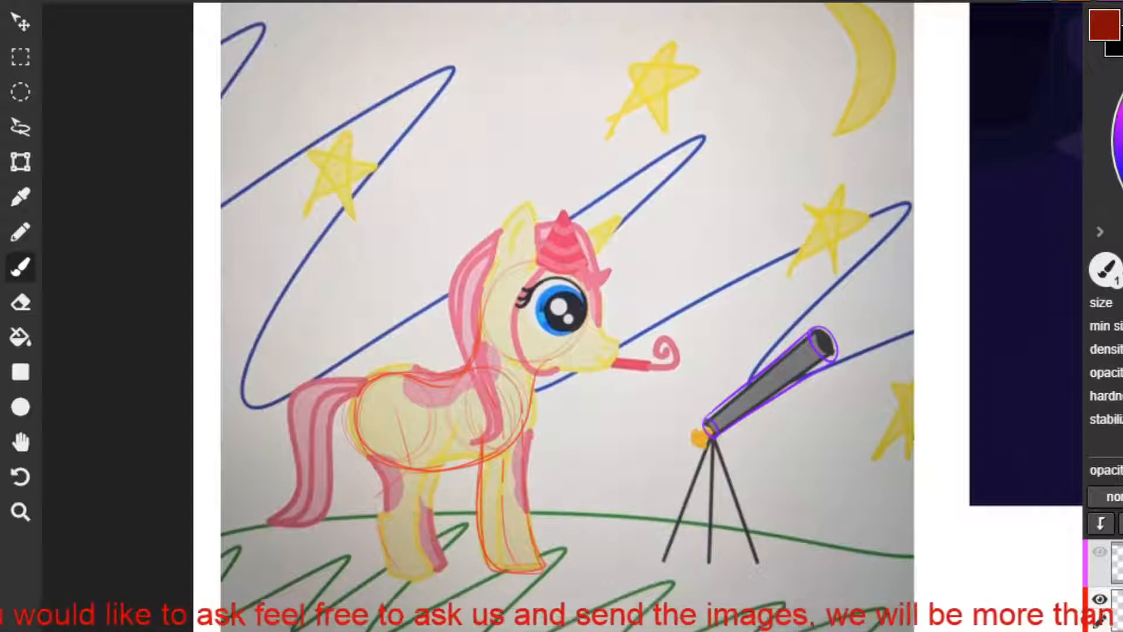
Try outlining the unicorn's hind leg in red from the haunch down to the hoof.
left_click_drag(366, 438, 373, 559)
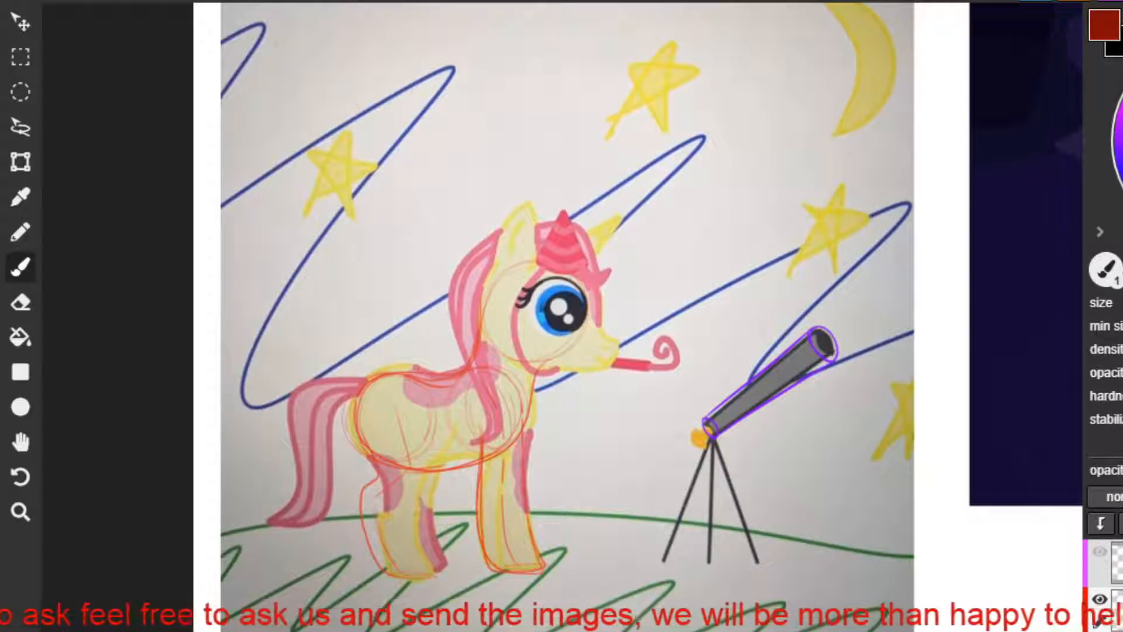
mouse_move(433, 432)
left_mouse_down()
mouse_move(435, 483)
mouse_move(419, 500)
left_mouse_up()
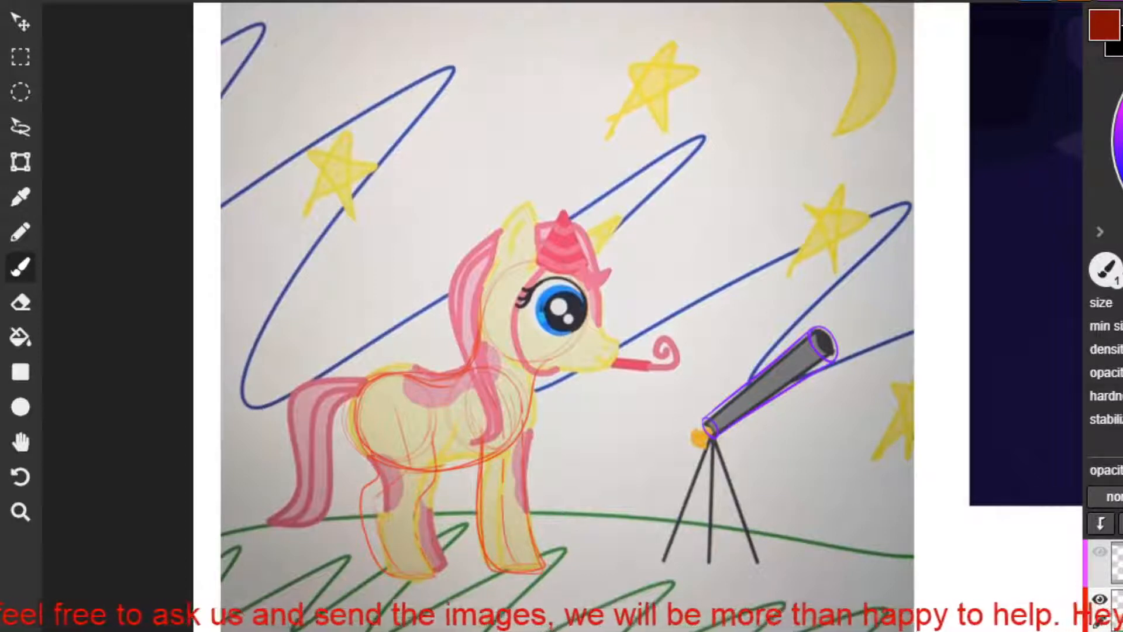
left_click_drag(373, 551, 433, 577)
mouse_move(363, 497)
left_mouse_down()
mouse_move(375, 469)
mouse_move(356, 411)
mouse_move(384, 376)
left_mouse_up()
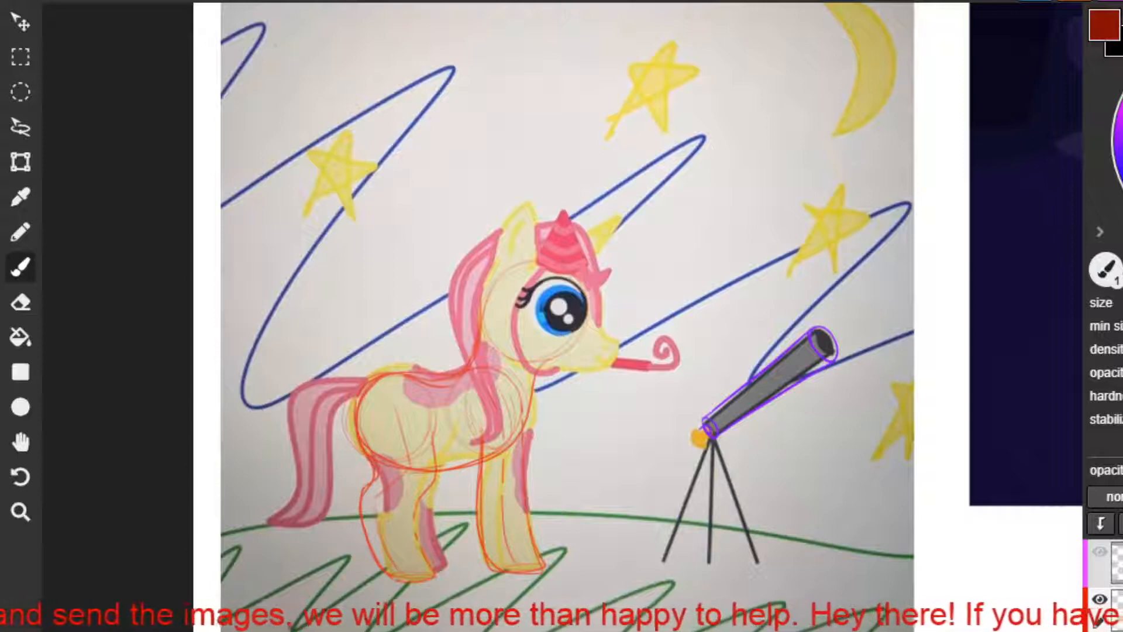
Undo the last red outline strokes on the unicorn's hind and front legs.
key("ctrl+z")
key("ctrl+z")
key("ctrl+z")
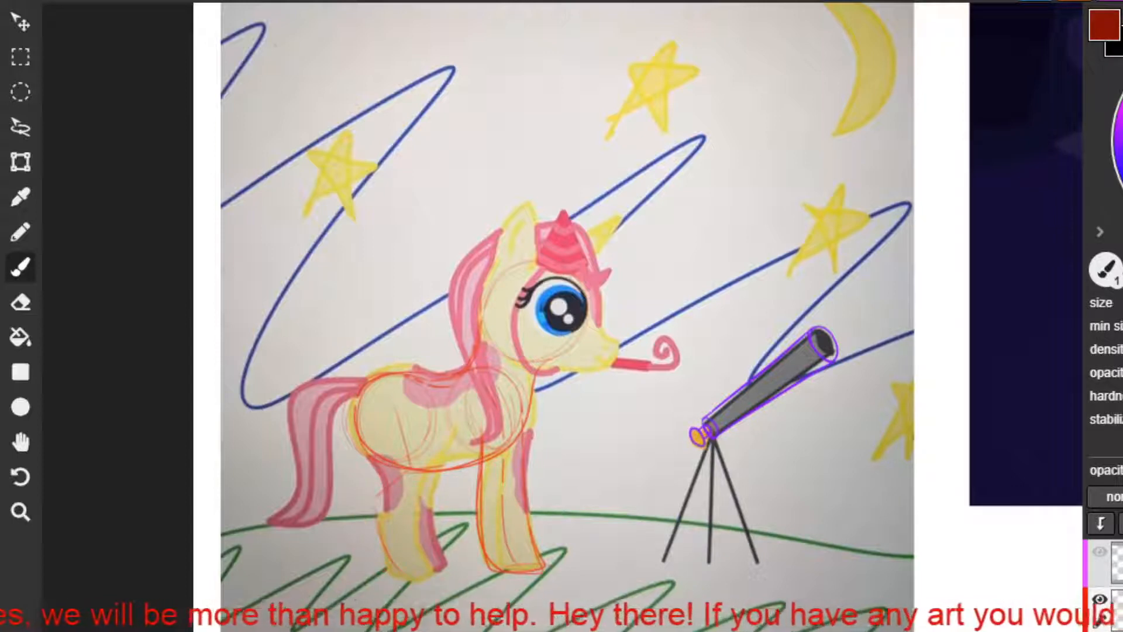
key("ctrl+z")
key("ctrl+z")
key("ctrl+z")
key("ctrl+z")
key("ctrl+z")
key("ctrl+z")
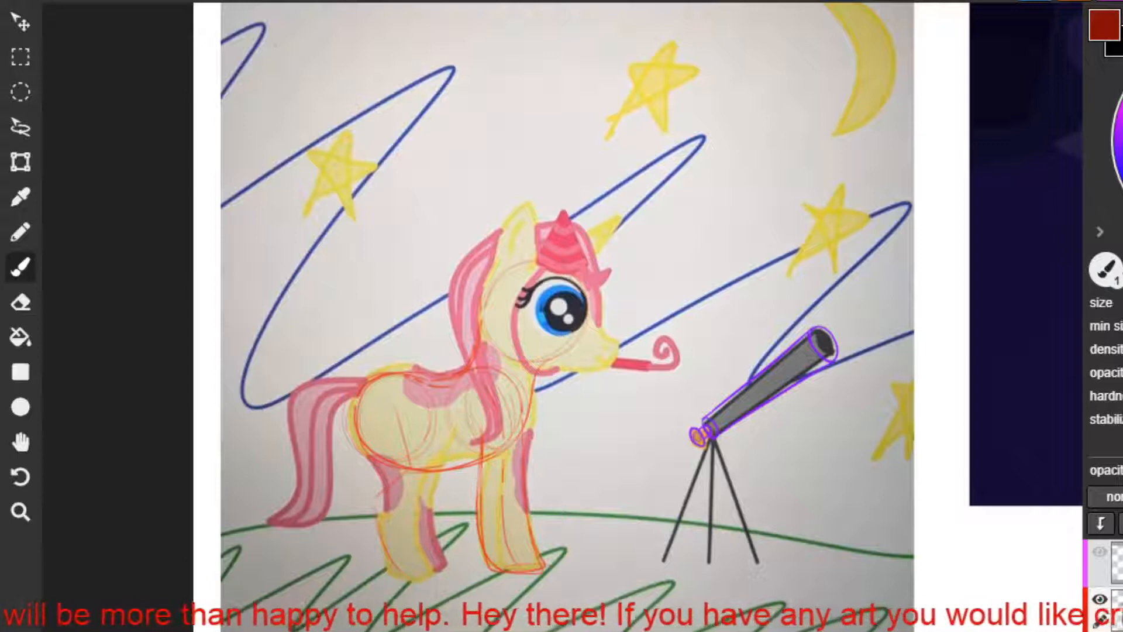
key("ctrl+z")
key("ctrl+z")
key("ctrl+z")
key("ctrl+z")
key("ctrl+z")
key("ctrl+z")
key("ctrl+z")
key("ctrl+z")
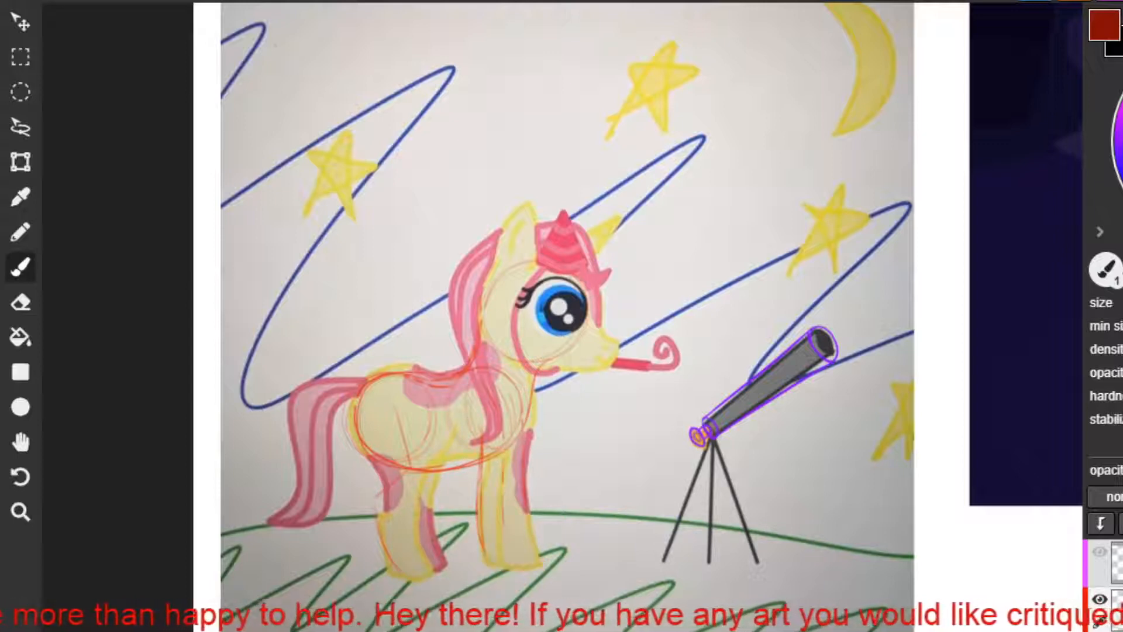
Undo the remaining red strokes on the yellow unicorn's body, head and legs.
key("ctrl+z")
key("ctrl+z")
key("ctrl+z")
key("ctrl+z")
key("ctrl+z")
key("ctrl+z")
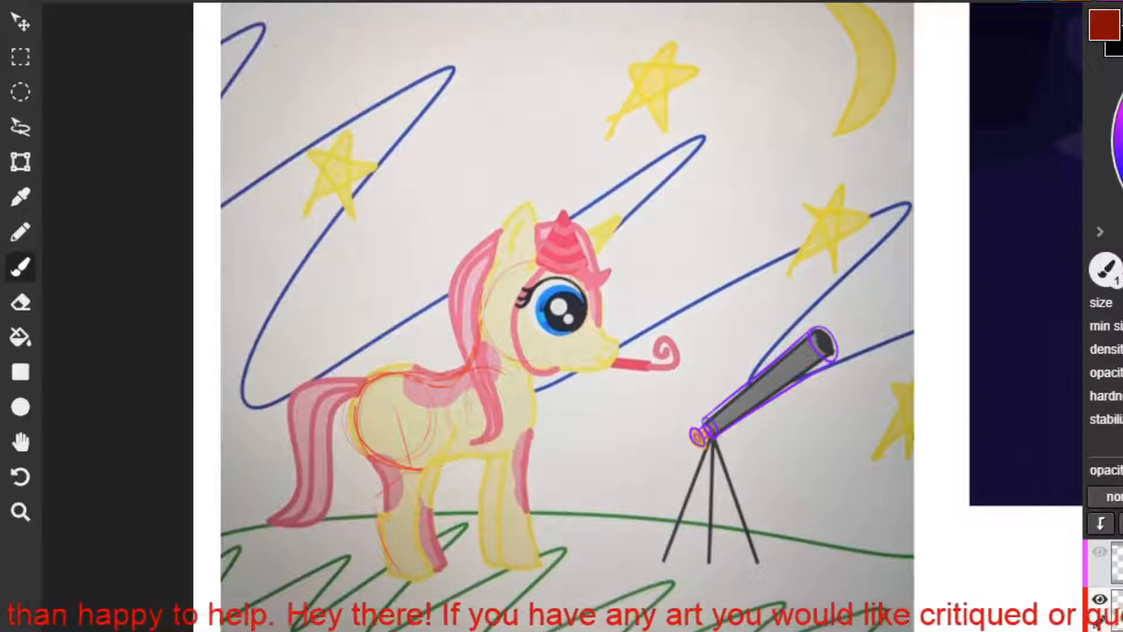
key("ctrl+z")
key("ctrl+z")
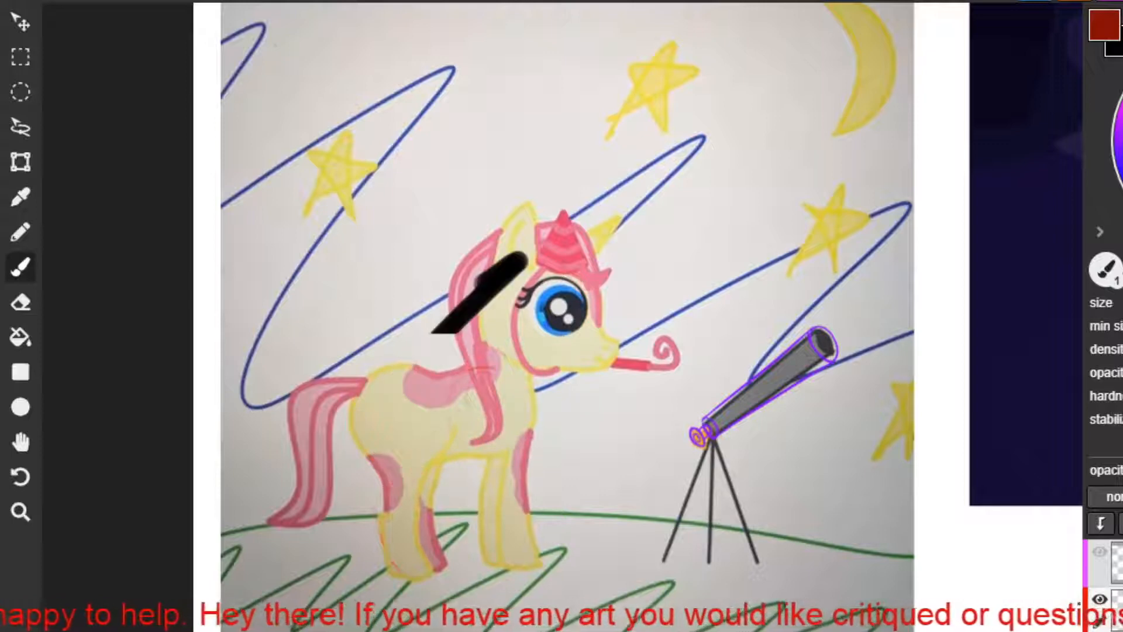
key("ctrl+z")
key("ctrl+z")
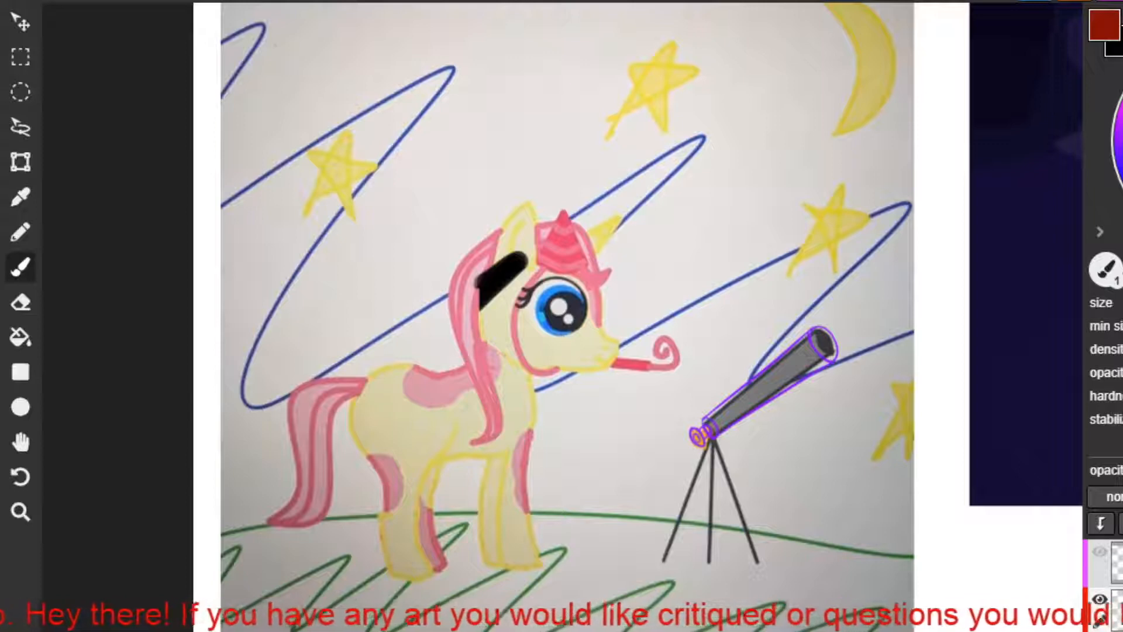
key("ctrl+z")
key("ctrl+z")
key("ctrl+z")
key("ctrl+z")
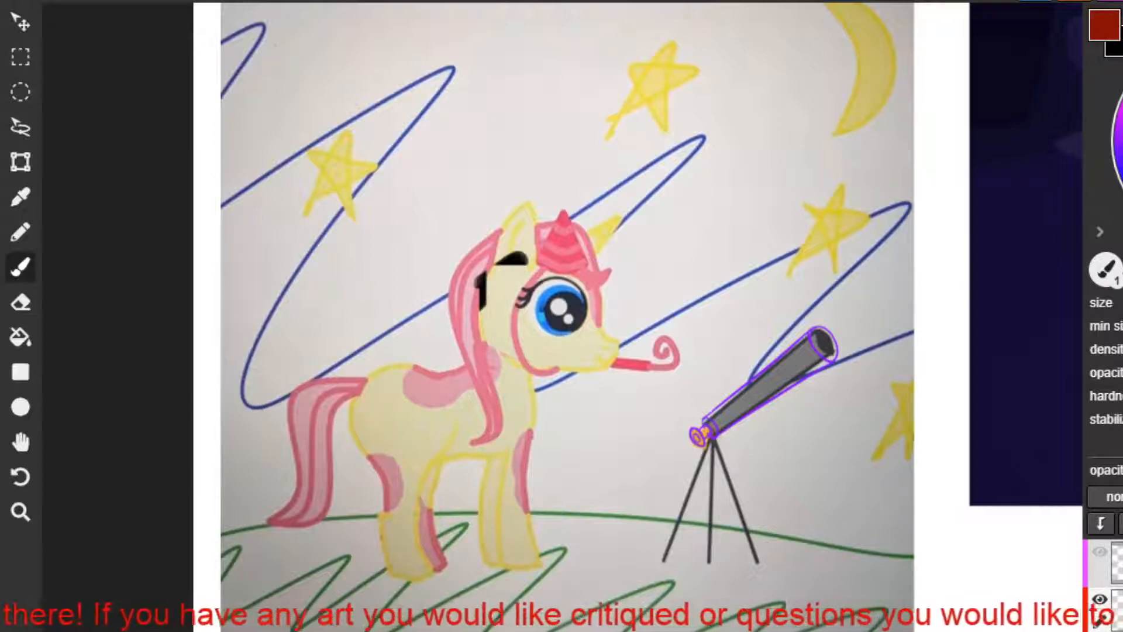
key("ctrl+z")
key("ctrl+z")
key("ctrl+z")
key("ctrl+z")
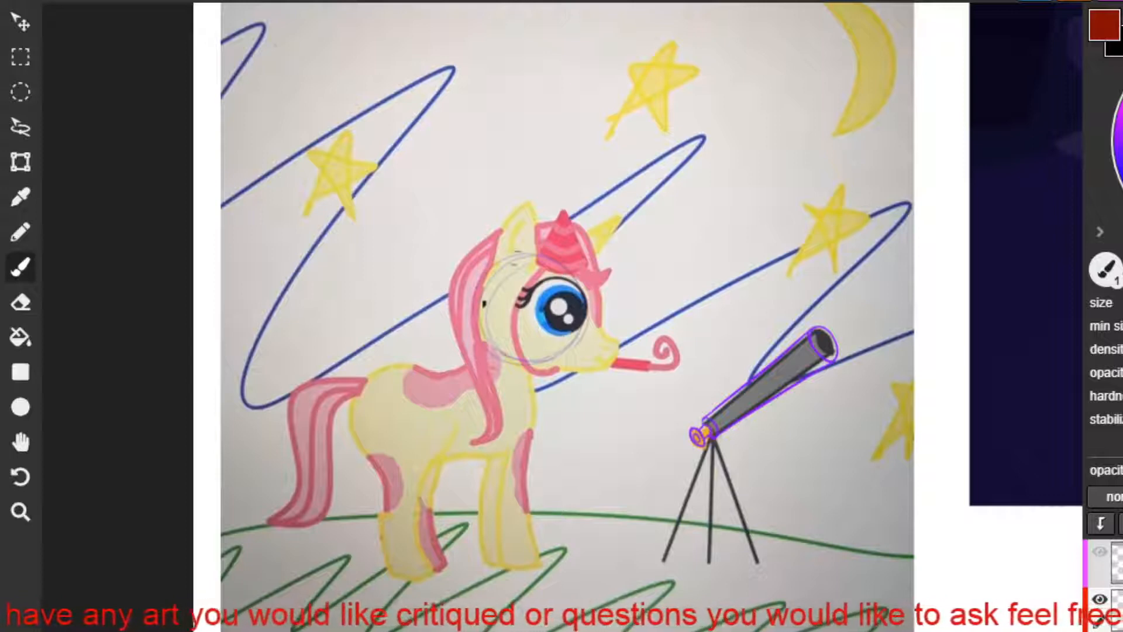
Sketch construction circles on the yellow unicorn's haunch and chest, and outline its hind leg in blue.
mouse_move(404, 377)
left_mouse_down()
mouse_move(435, 413)
mouse_move(380, 378)
mouse_move(358, 409)
left_mouse_up()
key("ctrl+z")
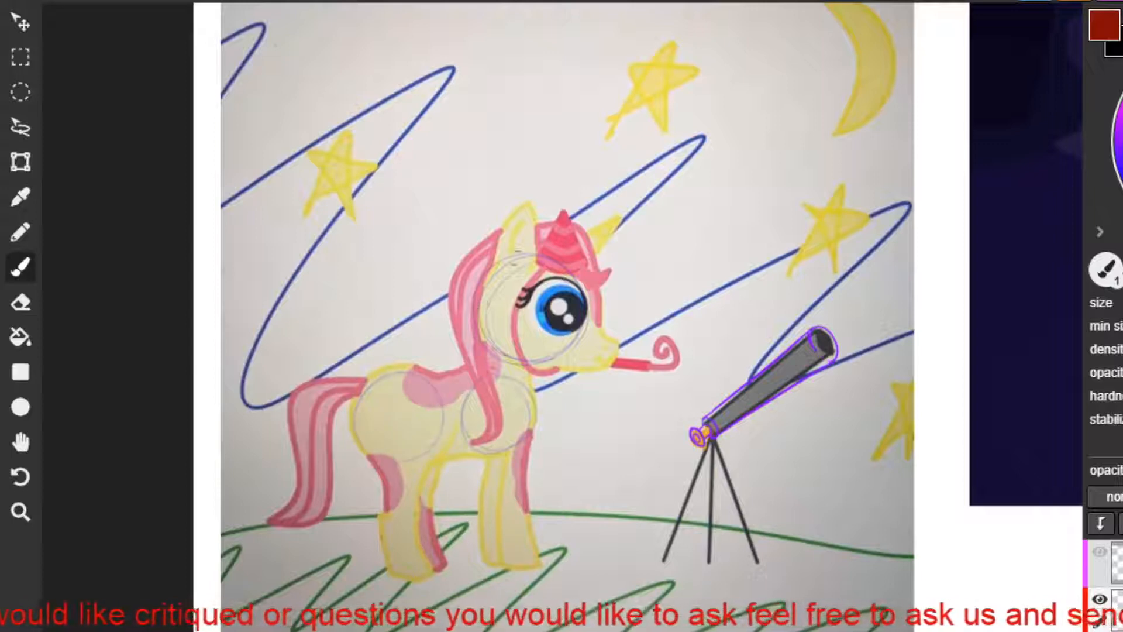
mouse_move(537, 363)
left_mouse_down()
mouse_move(507, 453)
mouse_move(393, 468)
mouse_move(380, 378)
mouse_move(442, 381)
mouse_move(413, 378)
mouse_move(356, 448)
mouse_move(475, 465)
mouse_move(534, 425)
mouse_move(538, 359)
left_mouse_up()
mouse_move(399, 413)
left_mouse_down()
mouse_move(407, 483)
mouse_move(376, 506)
mouse_move(378, 560)
mouse_move(373, 507)
mouse_move(400, 448)
mouse_move(377, 486)
mouse_move(367, 562)
mouse_move(421, 579)
mouse_move(406, 502)
mouse_move(430, 487)
mouse_move(433, 454)
mouse_move(412, 504)
left_mouse_up()
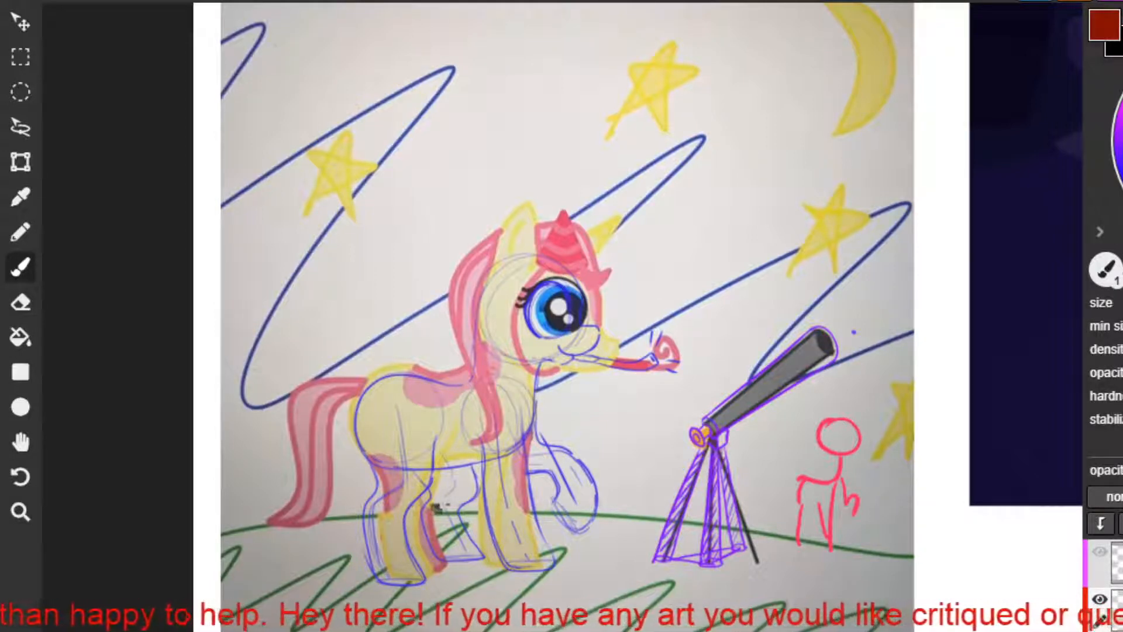
Try marking the telescope's pointing direction with purple arrows along the tube and beside its lens.
mouse_move(853, 332)
left_mouse_down()
mouse_move(910, 340)
mouse_move(881, 351)
left_mouse_up()
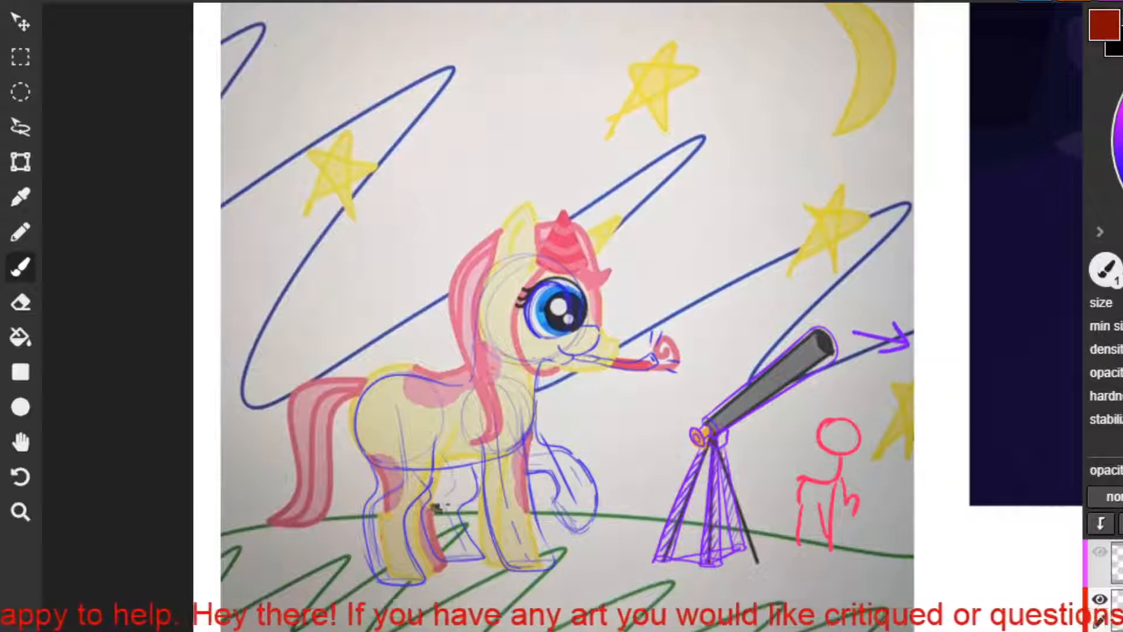
mouse_move(706, 409)
left_mouse_down()
mouse_move(834, 300)
mouse_move(836, 319)
left_mouse_up()
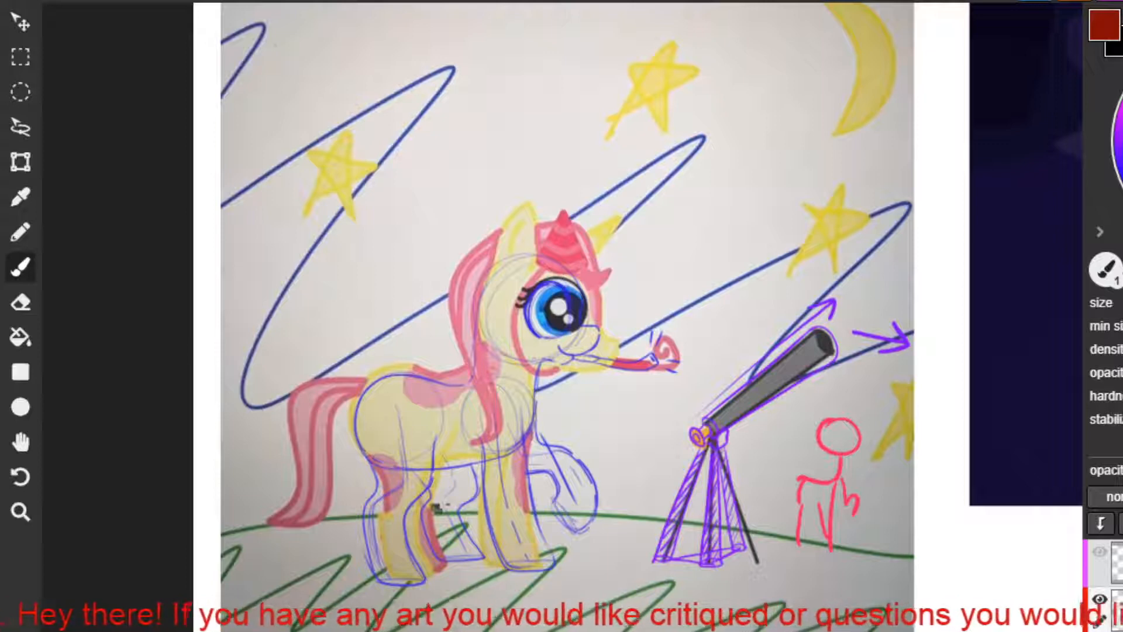
key("ctrl+z")
key("ctrl+z")
key("ctrl+z")
key("ctrl+z")
key("ctrl+z")
key("ctrl+z")
key("ctrl+z")
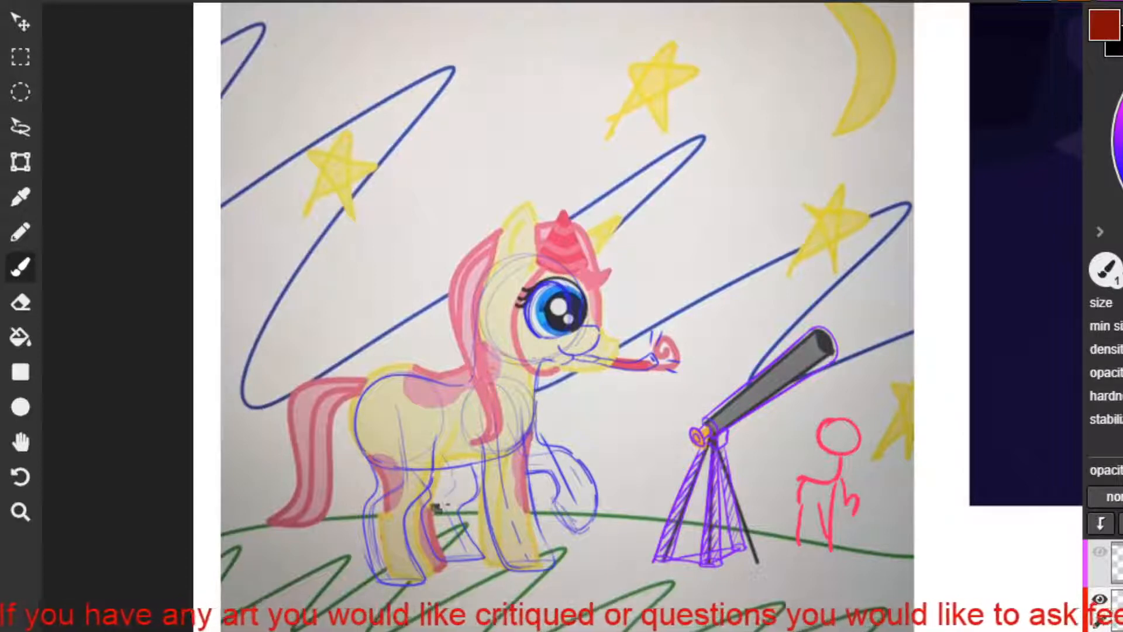
Sketch a small red telescope with a filled front lens above the original, and a second, shorter one for comparison.
mouse_move(874, 227)
left_mouse_down()
mouse_move(873, 243)
mouse_move(878, 230)
mouse_move(804, 277)
left_mouse_up()
mouse_move(885, 251)
left_mouse_down()
mouse_move(806, 294)
mouse_move(803, 280)
left_mouse_up()
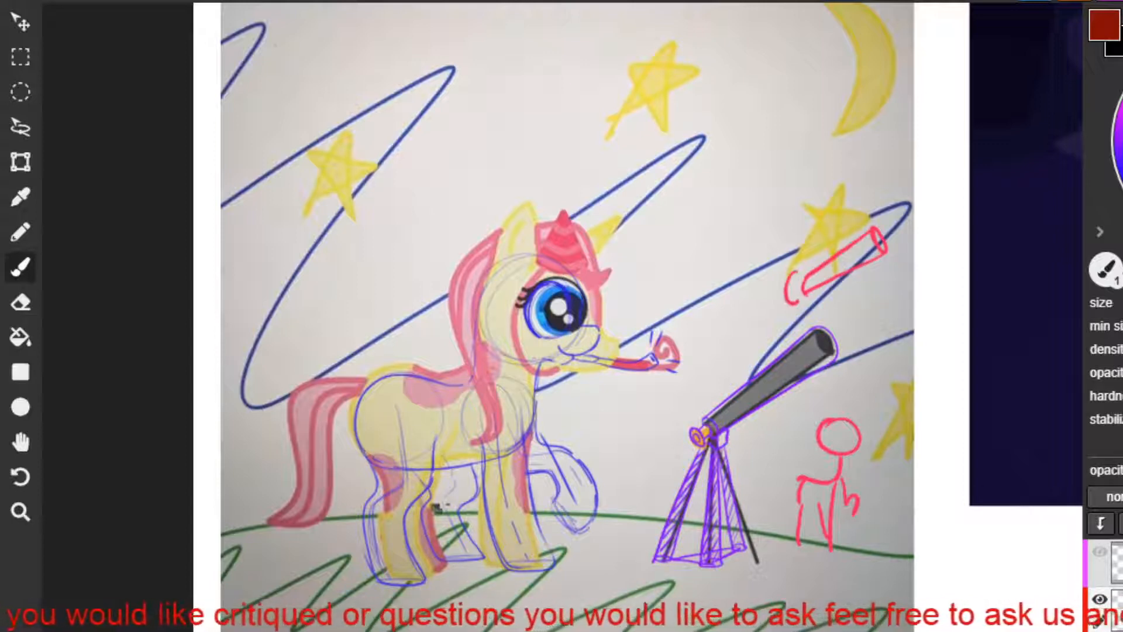
mouse_move(797, 283)
left_mouse_down()
mouse_move(795, 296)
mouse_move(744, 320)
mouse_move(761, 311)
mouse_move(774, 324)
left_mouse_up()
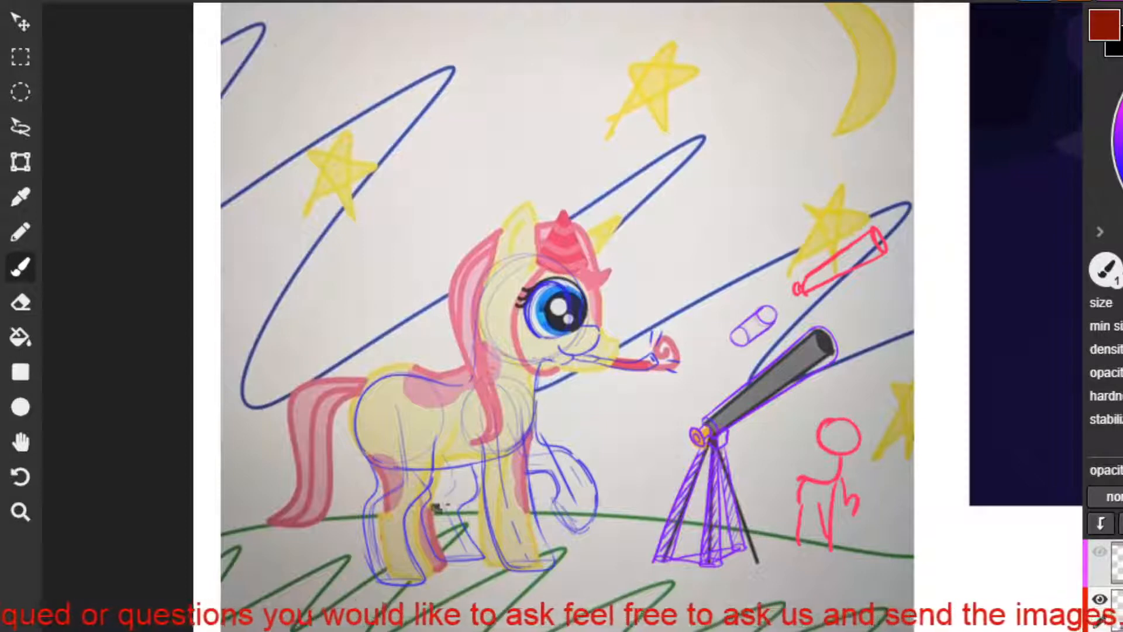
left_click_drag(883, 249, 877, 233)
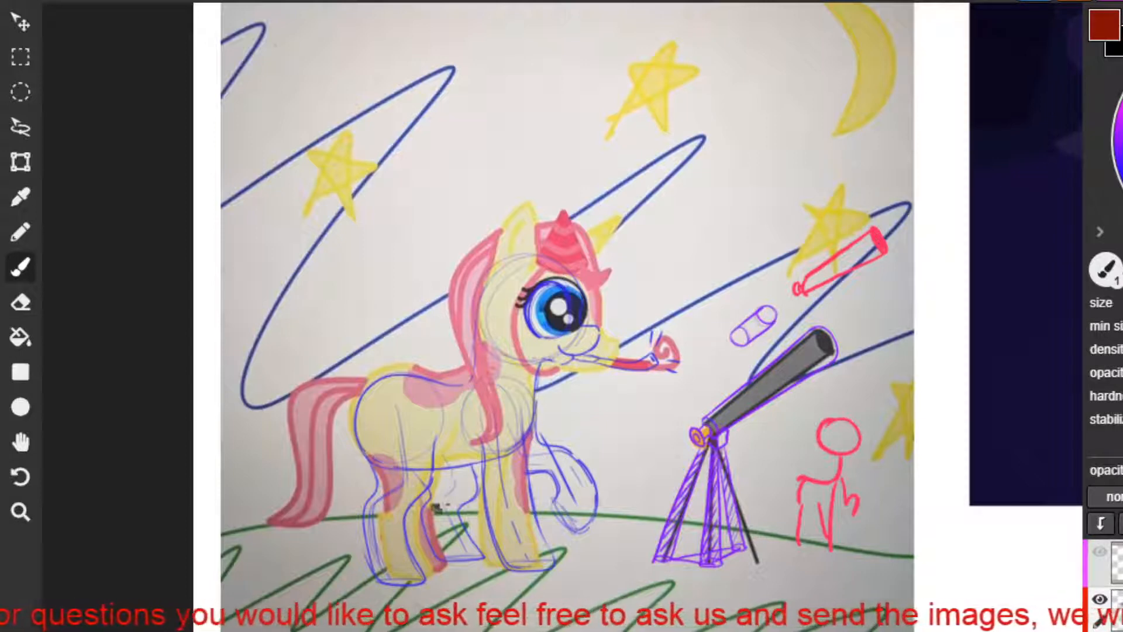
mouse_move(801, 291)
left_mouse_down()
mouse_move(810, 315)
mouse_move(820, 292)
mouse_move(877, 284)
mouse_move(883, 296)
left_mouse_up()
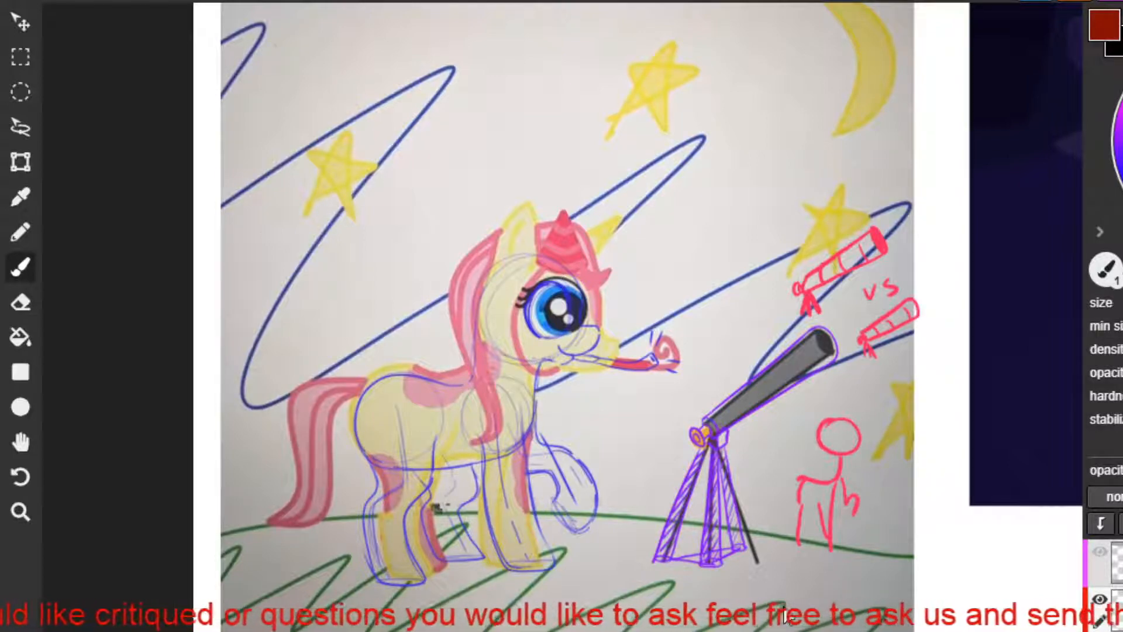
Move on to the painting of the purple unicorn sleeping on a stack of books.
key("space")
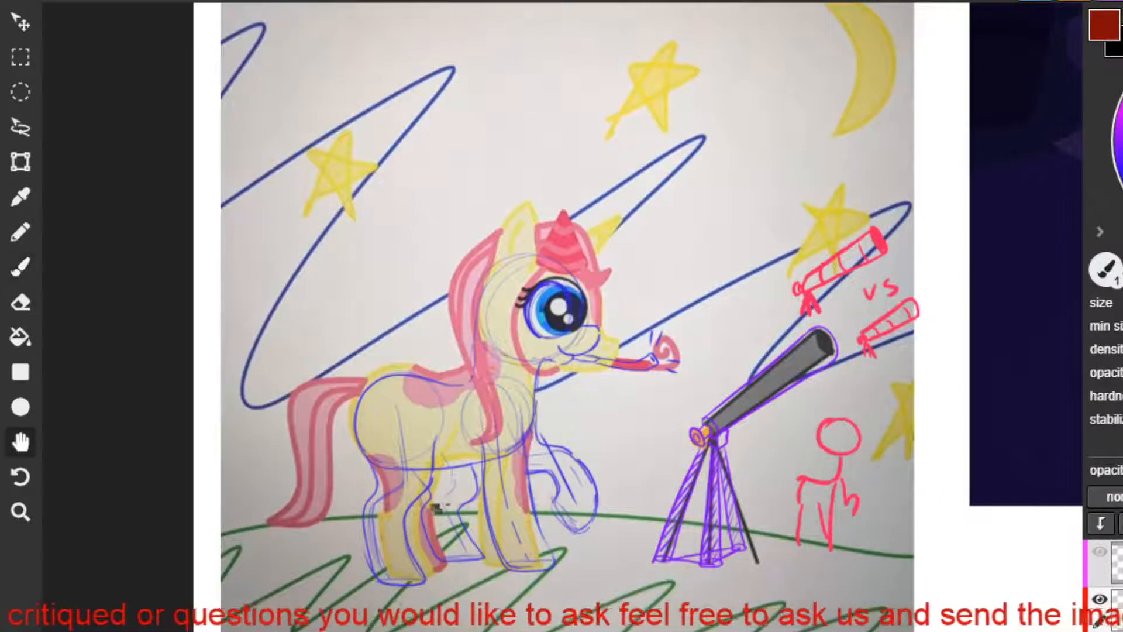
mouse_move(849, 445)
left_mouse_down()
mouse_move(656, 453)
mouse_move(162, 560)
left_mouse_up()
mouse_move(641, 437)
left_mouse_down()
mouse_move(392, 565)
mouse_move(454, 519)
left_mouse_up()
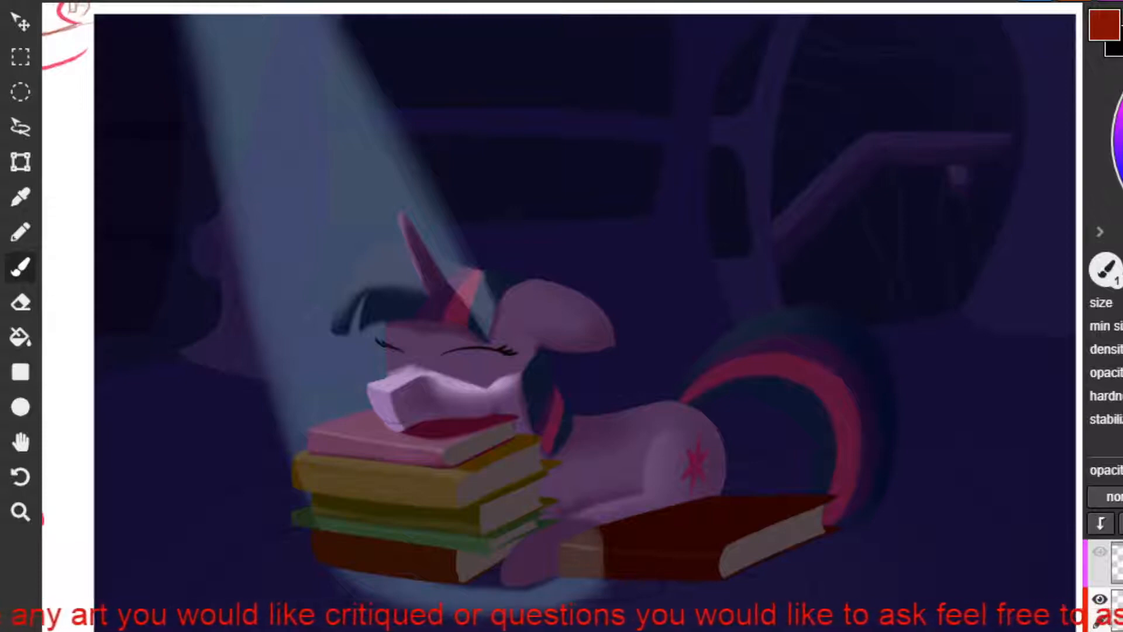
Try marking the sides of the sleeping unicorn's face with slanted purple guide lines.
left_click_drag(338, 340, 381, 390)
left_click_drag(496, 353, 510, 386)
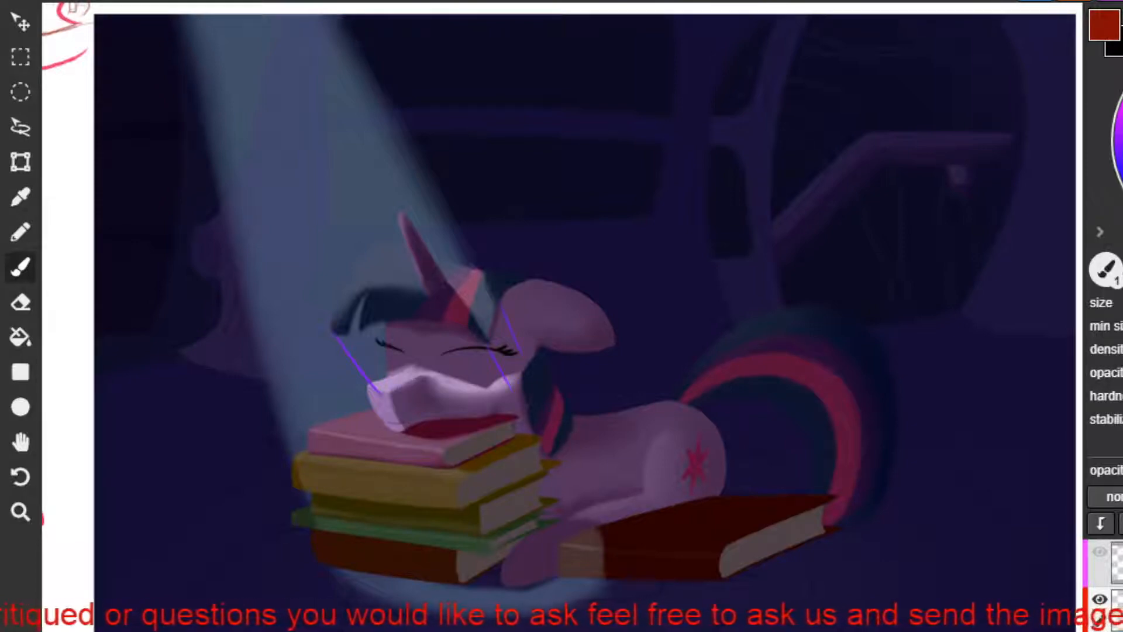
key("ctrl+z")
key("ctrl+z")
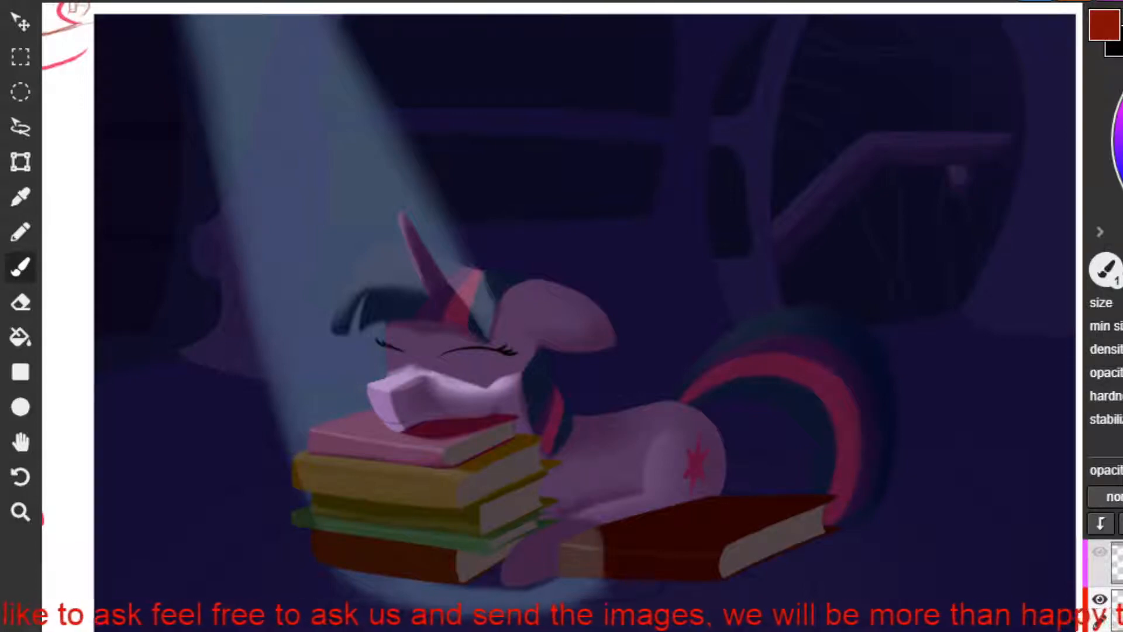
left_click_drag(936, 521, 943, 571)
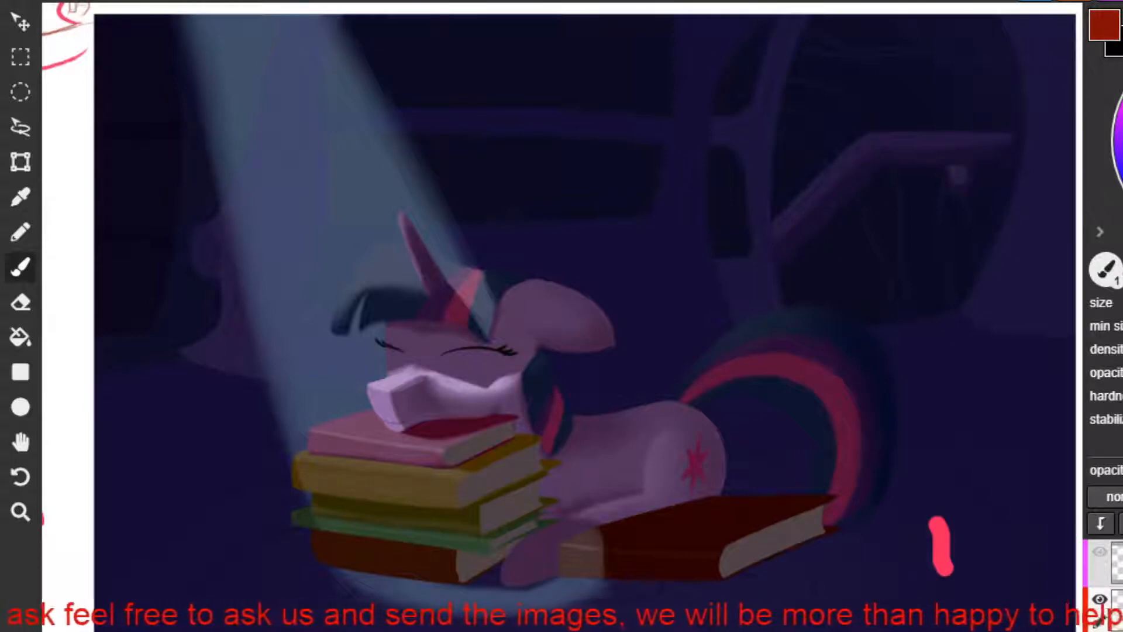
key("ctrl+z")
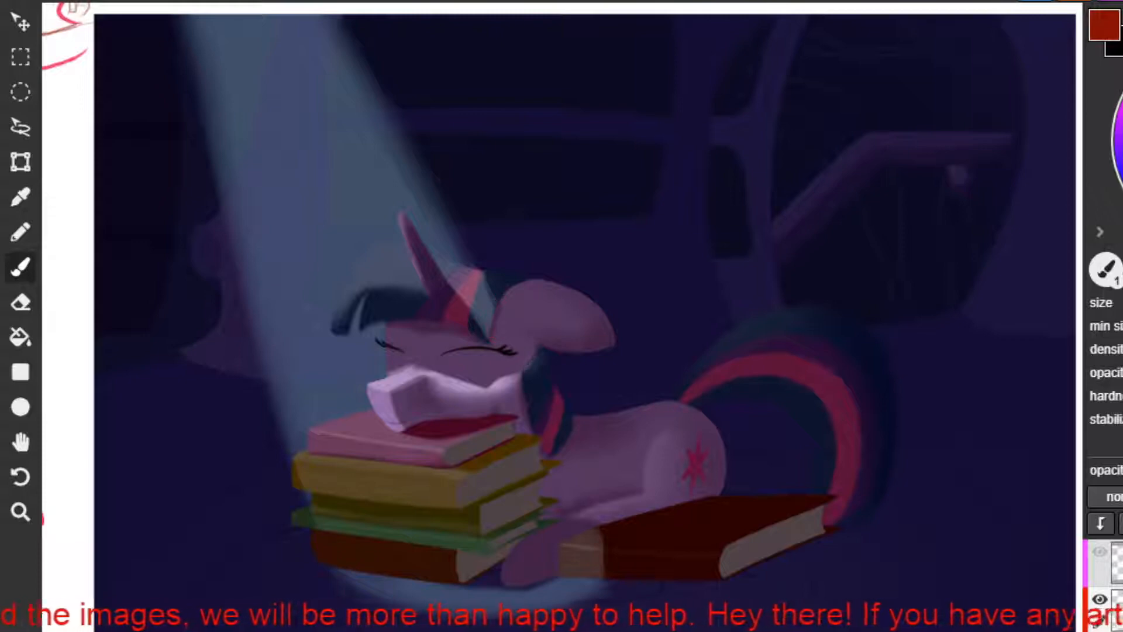
Outline the lower and front edges of the sleeping unicorn's fringe in red.
mouse_move(497, 303)
left_mouse_down()
mouse_move(491, 333)
mouse_move(336, 335)
left_mouse_up()
key("ctrl+z")
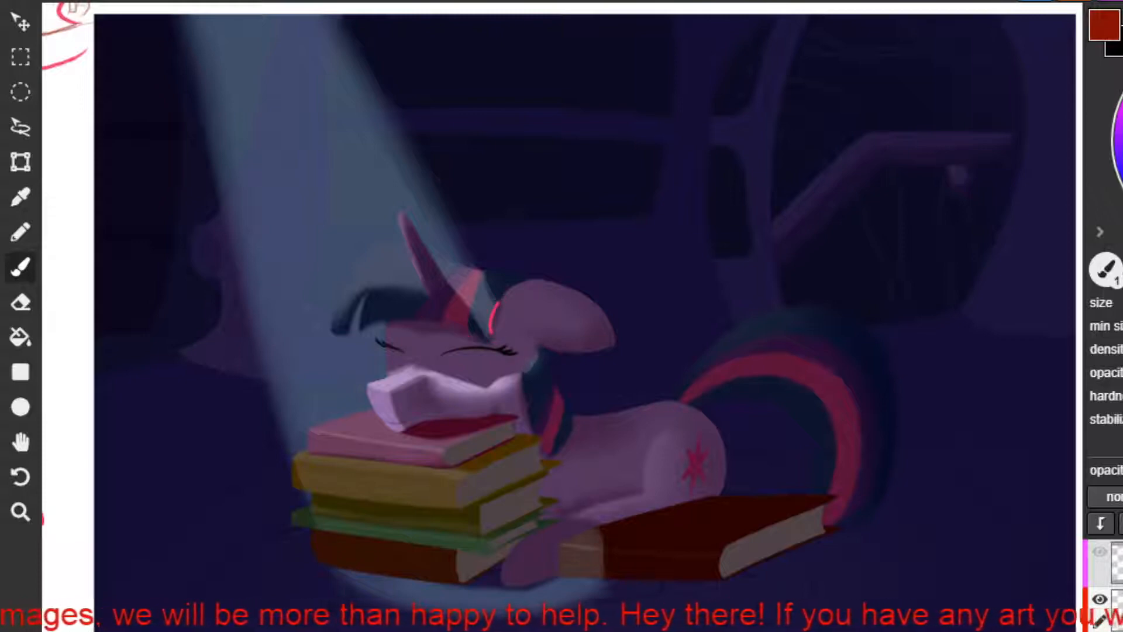
left_click_drag(488, 340, 333, 336)
mouse_move(399, 254)
left_mouse_down()
mouse_move(331, 350)
mouse_move(404, 243)
left_mouse_up()
key("ctrl+z")
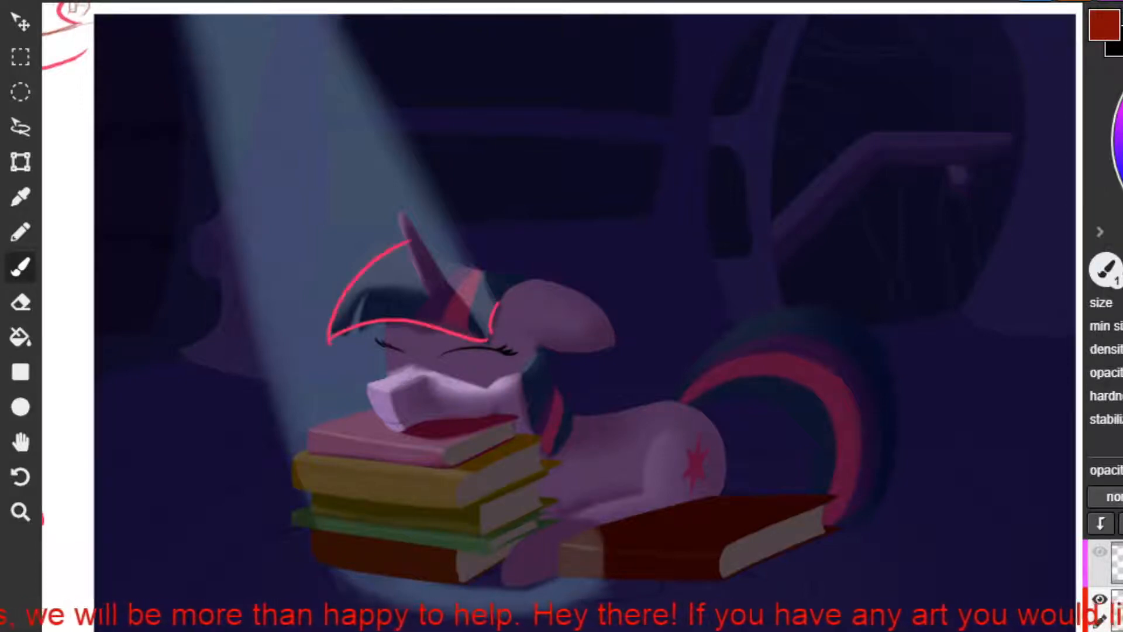
key("ctrl+z")
mouse_move(327, 342)
left_mouse_down()
mouse_move(392, 240)
mouse_move(445, 266)
left_mouse_up()
key("ctrl+z")
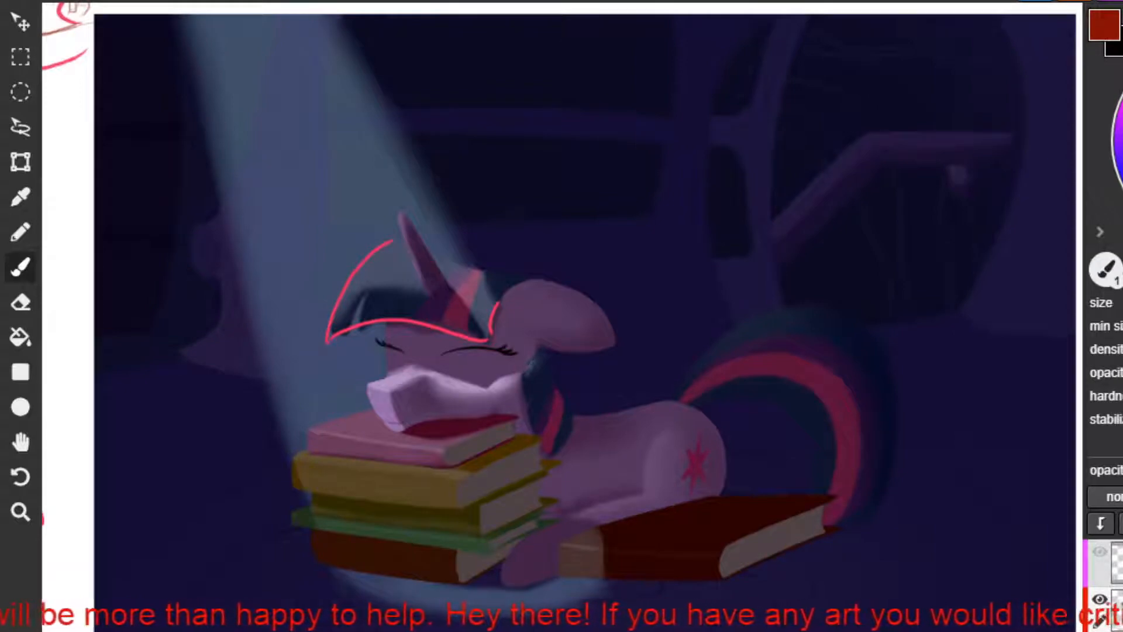
Try extending the fringe's outline in red from its peak across the horn to the ear.
key("ctrl+z")
left_click_drag(395, 238, 481, 271)
key("ctrl+z")
left_click_drag(393, 240, 462, 269)
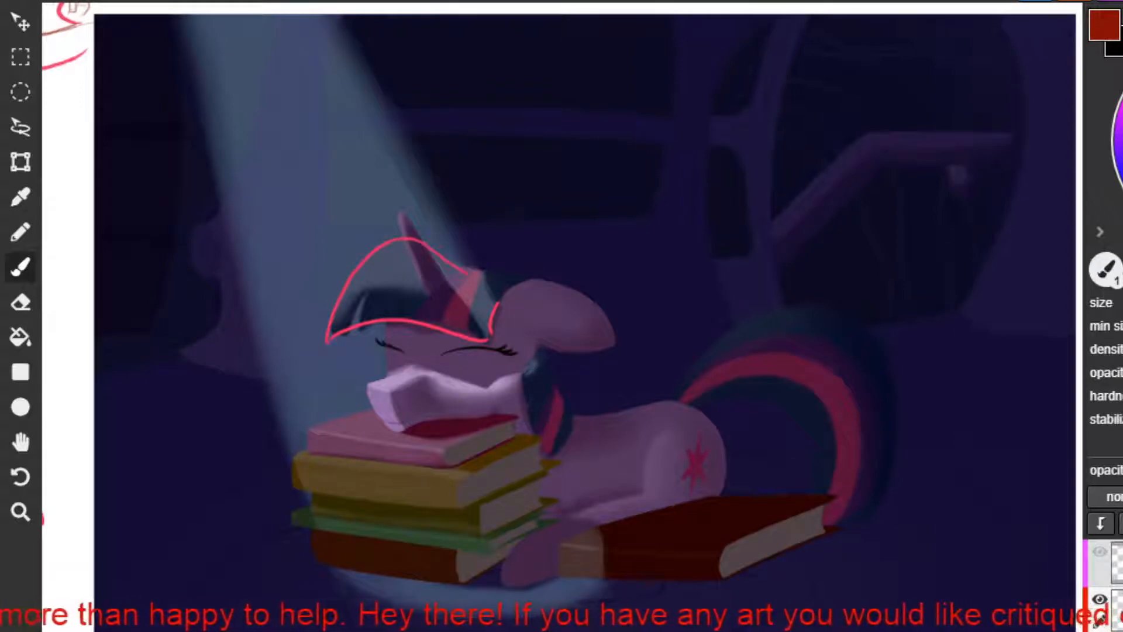
key("ctrl+z")
left_click_drag(393, 240, 490, 270)
mouse_move(490, 275)
left_mouse_down()
mouse_move(527, 268)
mouse_move(532, 278)
mouse_move(521, 276)
left_mouse_up()
key("ctrl+z")
key("ctrl+z")
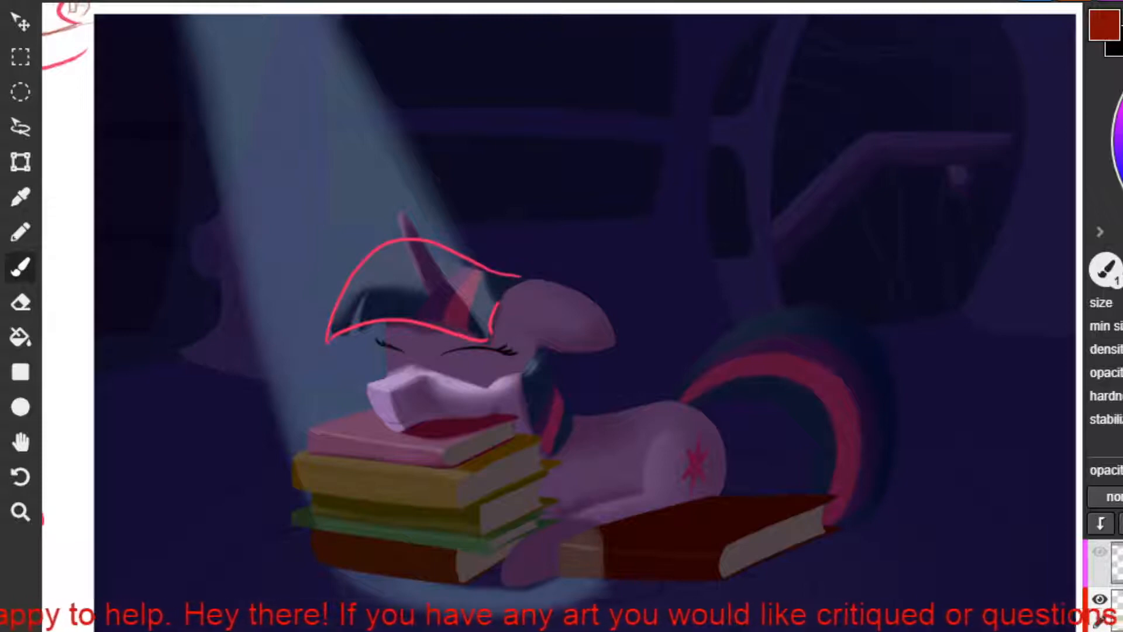
Replace the fringe's upper outline with a shorter, straighter red line from the horn down toward the ear.
mouse_move(539, 344)
left_mouse_down()
mouse_move(520, 379)
mouse_move(540, 440)
mouse_move(547, 360)
mouse_move(572, 403)
left_mouse_up()
key("ctrl+z")
key("ctrl+z")
key("ctrl+z")
key("ctrl+z")
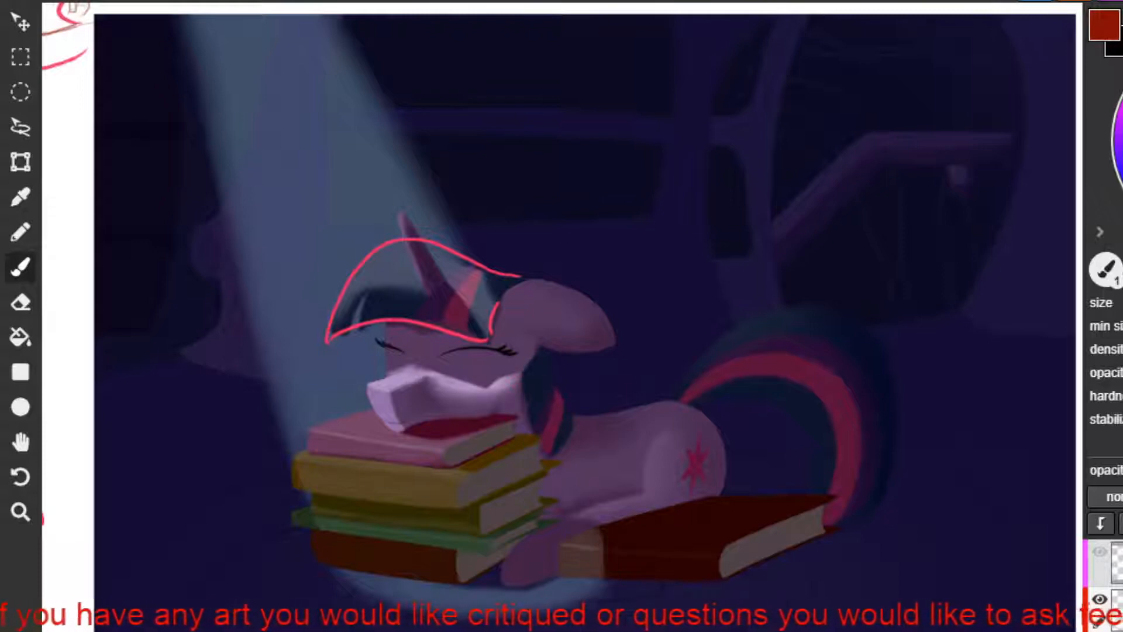
key("ctrl+z")
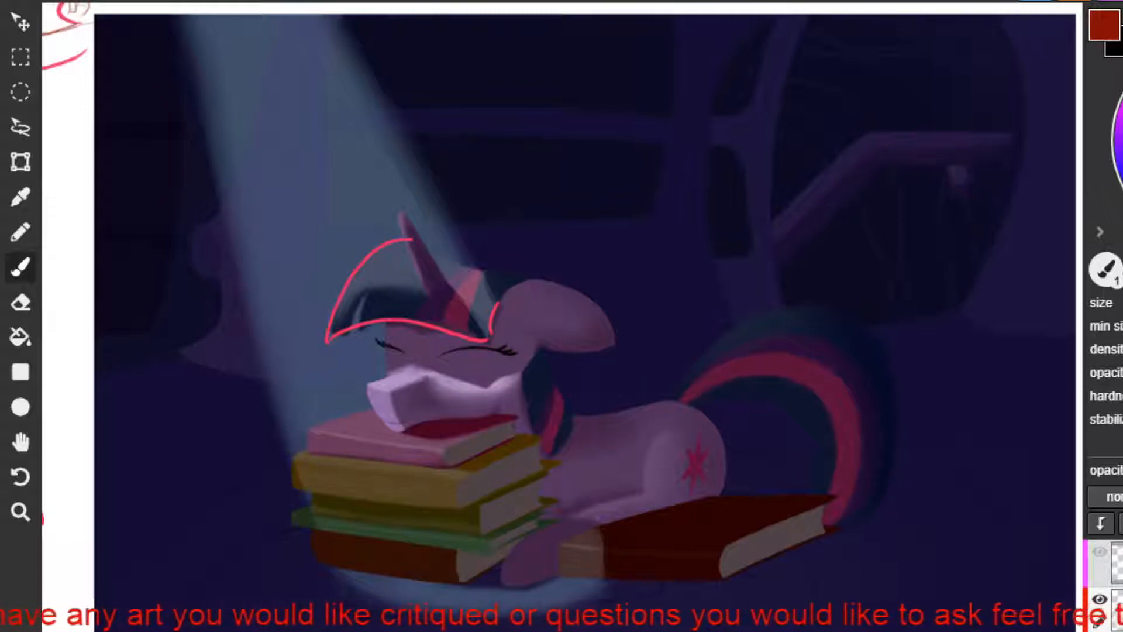
key("ctrl+z")
left_click_drag(420, 242, 498, 288)
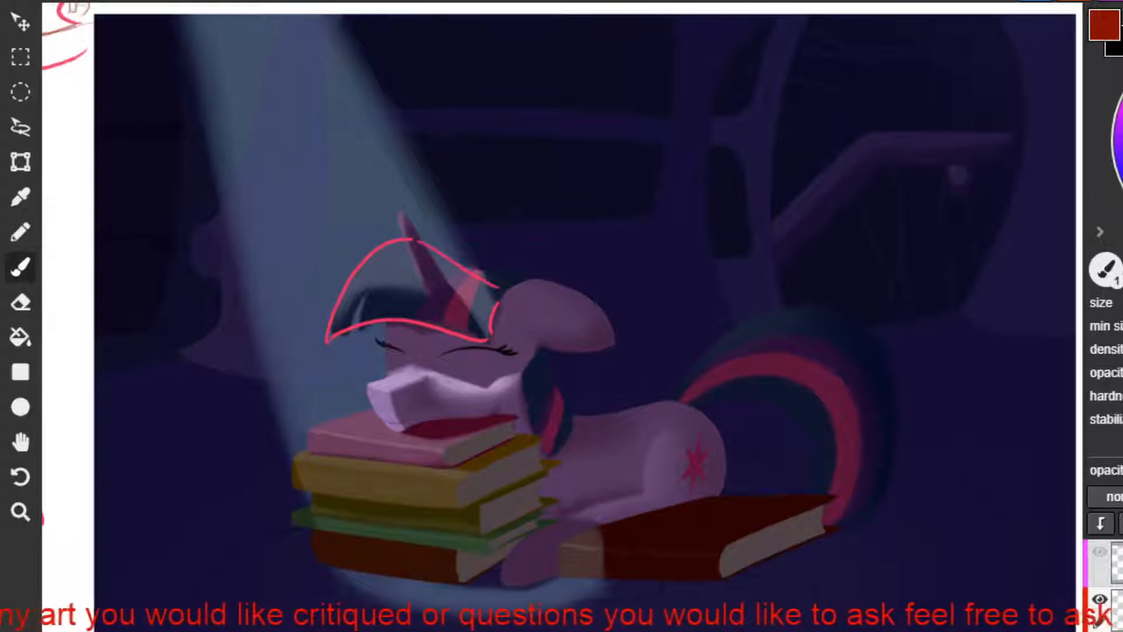
key("ctrl+z")
mouse_move(419, 241)
left_mouse_down()
mouse_move(505, 278)
mouse_move(432, 249)
mouse_move(498, 287)
left_mouse_up()
key("ctrl+z")
key("ctrl+z")
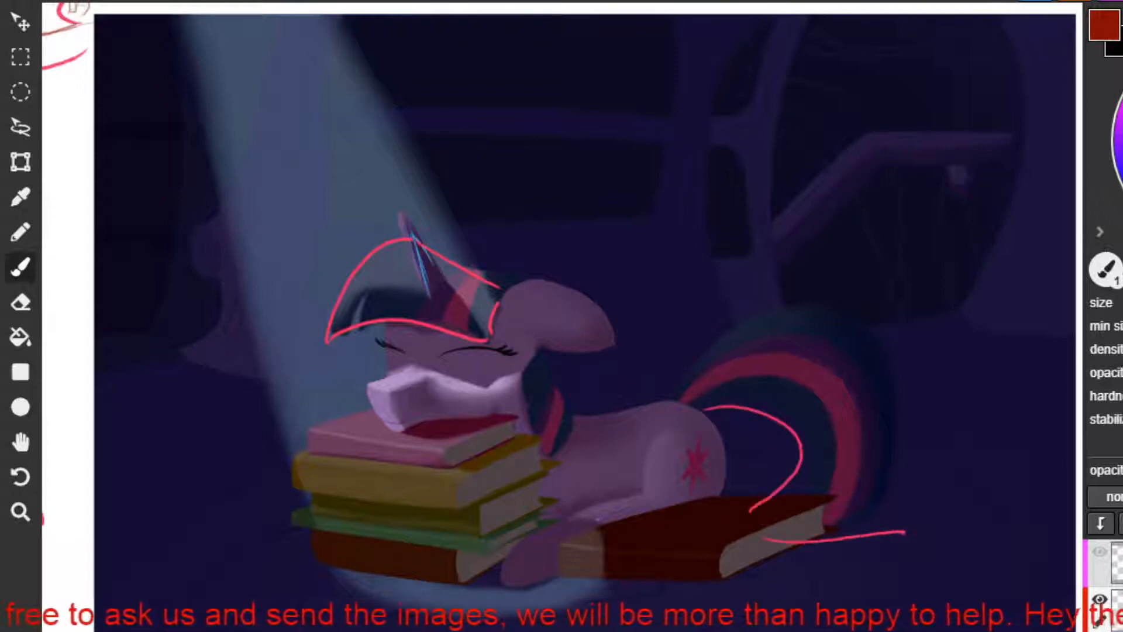
Outline the pointed tip of the sleeping unicorn's tail in red on the floor beside the large book.
mouse_move(906, 532)
left_mouse_down()
mouse_move(895, 499)
mouse_move(912, 415)
mouse_move(905, 394)
left_mouse_up()
key("ctrl+z")
mouse_move(910, 508)
left_mouse_down()
mouse_move(887, 377)
mouse_move(872, 356)
left_mouse_up()
key("ctrl+z")
left_click_drag(905, 507, 874, 340)
key("ctrl+z")
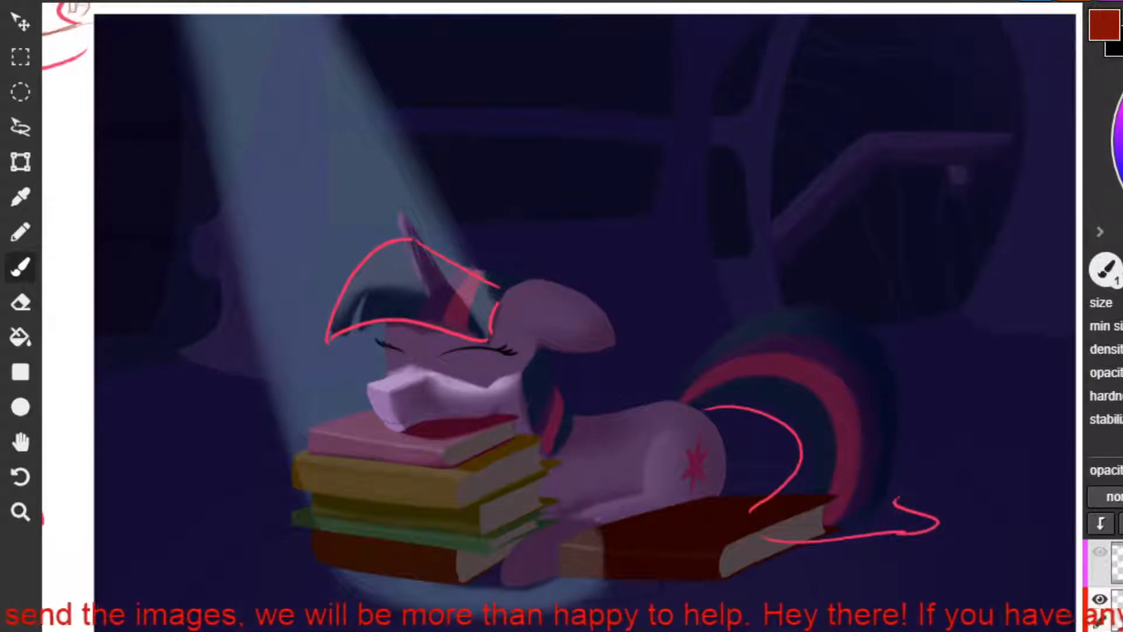
Outline the tail's upper arc in red from the rump over and down toward the tip.
mouse_move(676, 401)
left_mouse_down()
mouse_move(721, 367)
mouse_move(696, 381)
mouse_move(872, 327)
left_mouse_up()
key("ctrl+z")
key("ctrl+z")
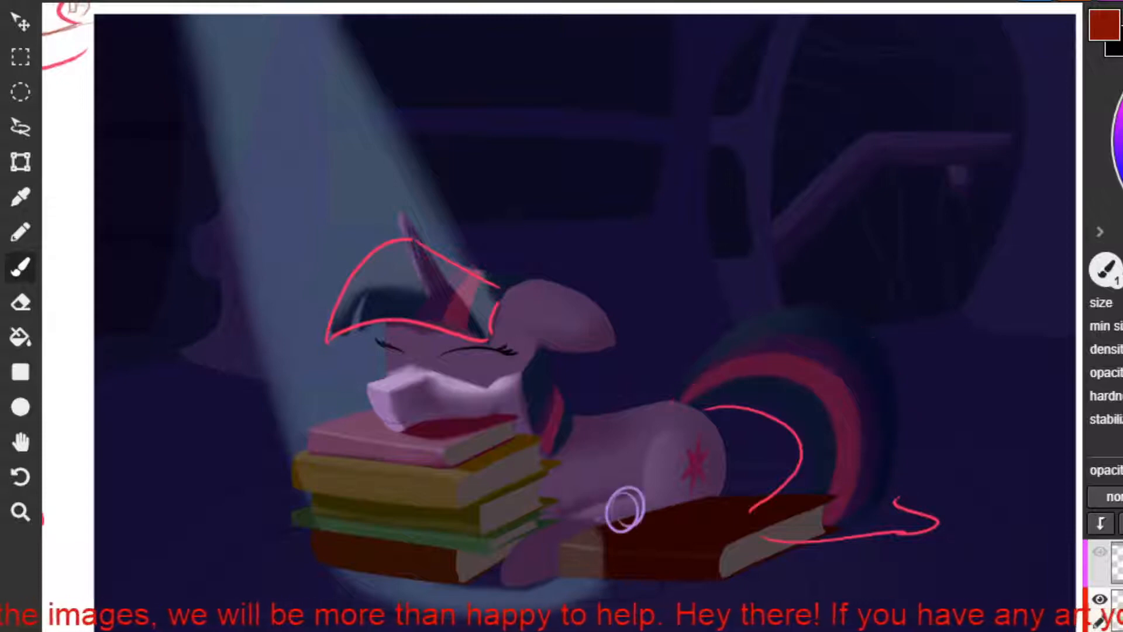
left_click_drag(671, 405, 869, 376)
key("ctrl+z")
key("ctrl+z")
mouse_move(669, 402)
left_mouse_down()
mouse_move(775, 345)
mouse_move(703, 374)
mouse_move(675, 402)
left_mouse_up()
key("ctrl+z")
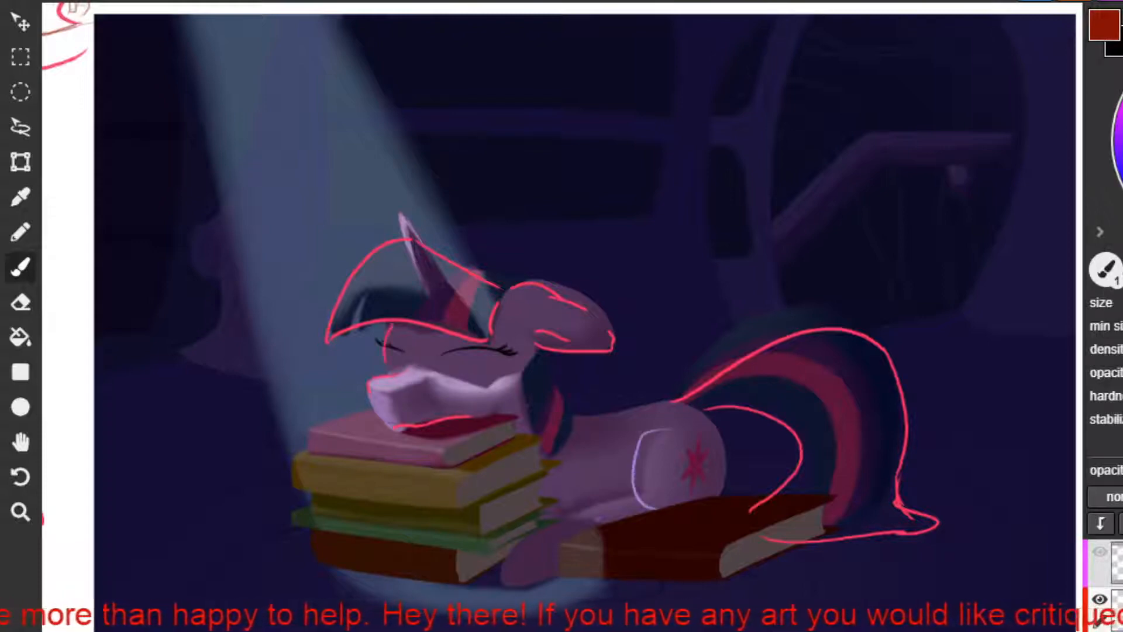
Try sketching the folded hind leg in purple over the haunch, and the closed eyelid in red.
mouse_move(641, 494)
left_mouse_down()
mouse_move(577, 541)
mouse_move(579, 552)
mouse_move(623, 557)
mouse_move(677, 526)
left_mouse_up()
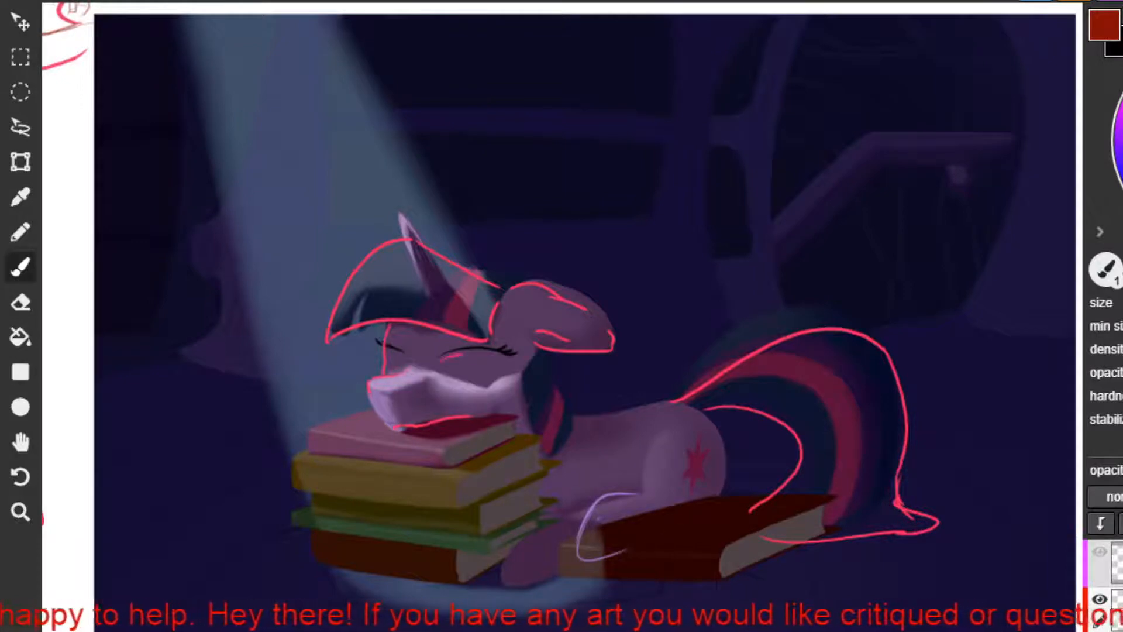
left_click_drag(439, 363, 504, 360)
mouse_move(666, 436)
left_mouse_down()
mouse_move(647, 485)
mouse_move(673, 506)
mouse_move(616, 549)
left_mouse_up()
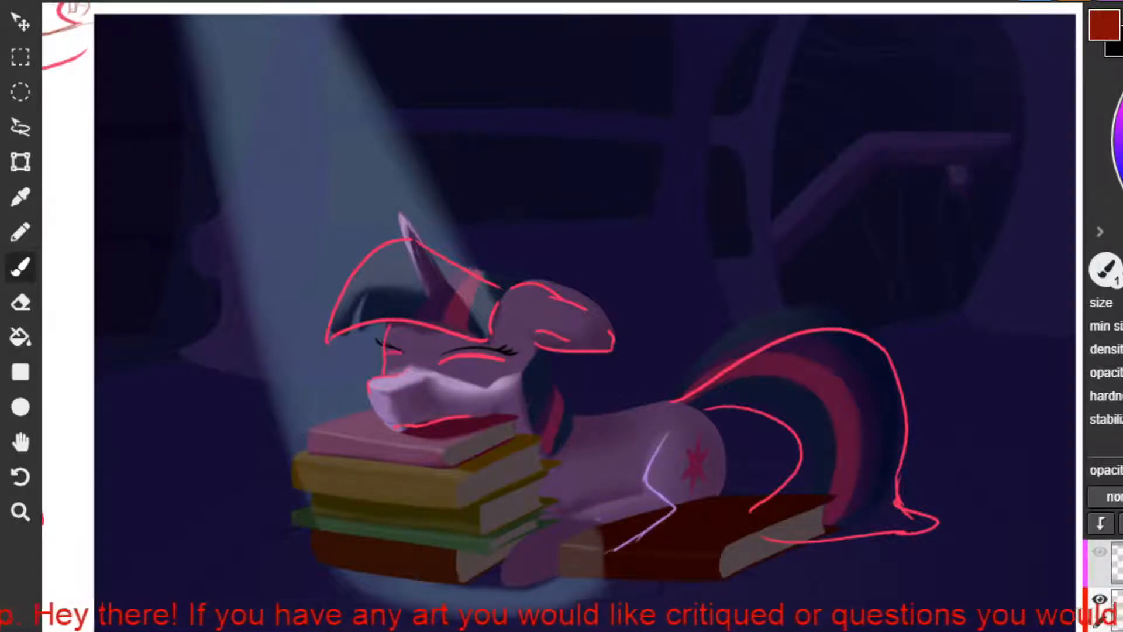
left_click_drag(697, 431, 708, 503)
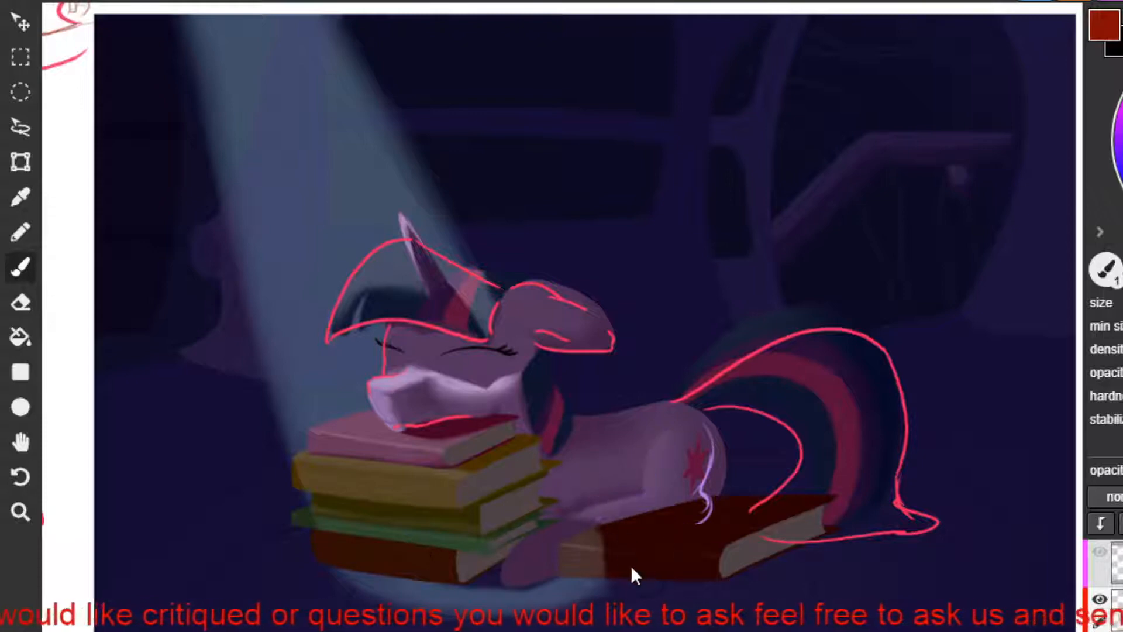
Brush red strokes onto the front cover of the large book beside the unicorn.
left_click(18, 270)
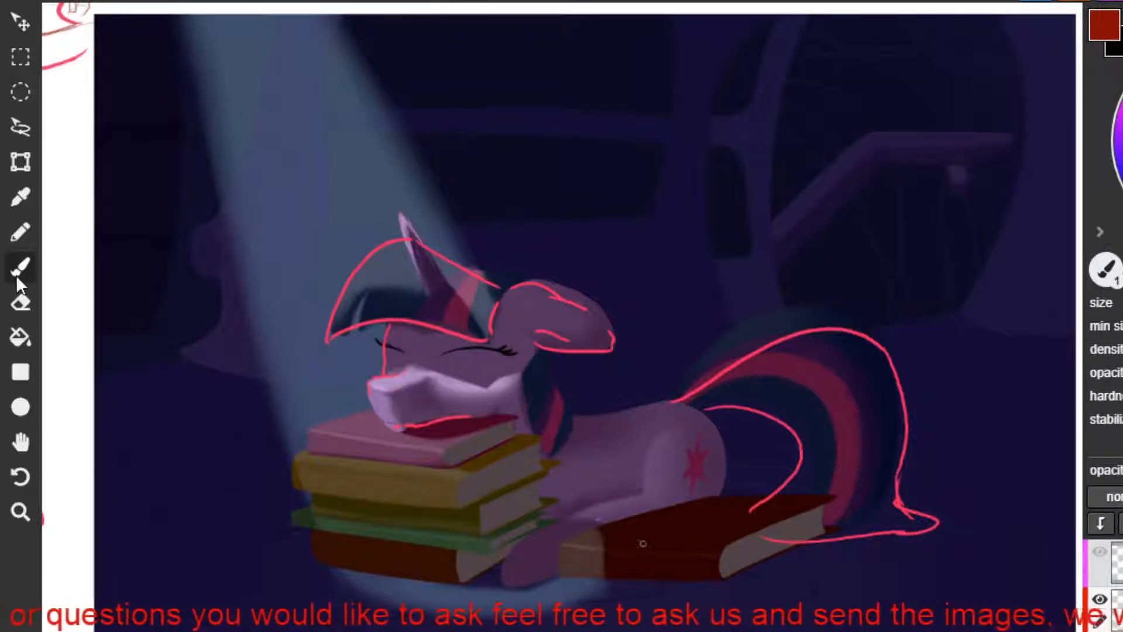
left_click_drag(643, 543, 624, 546)
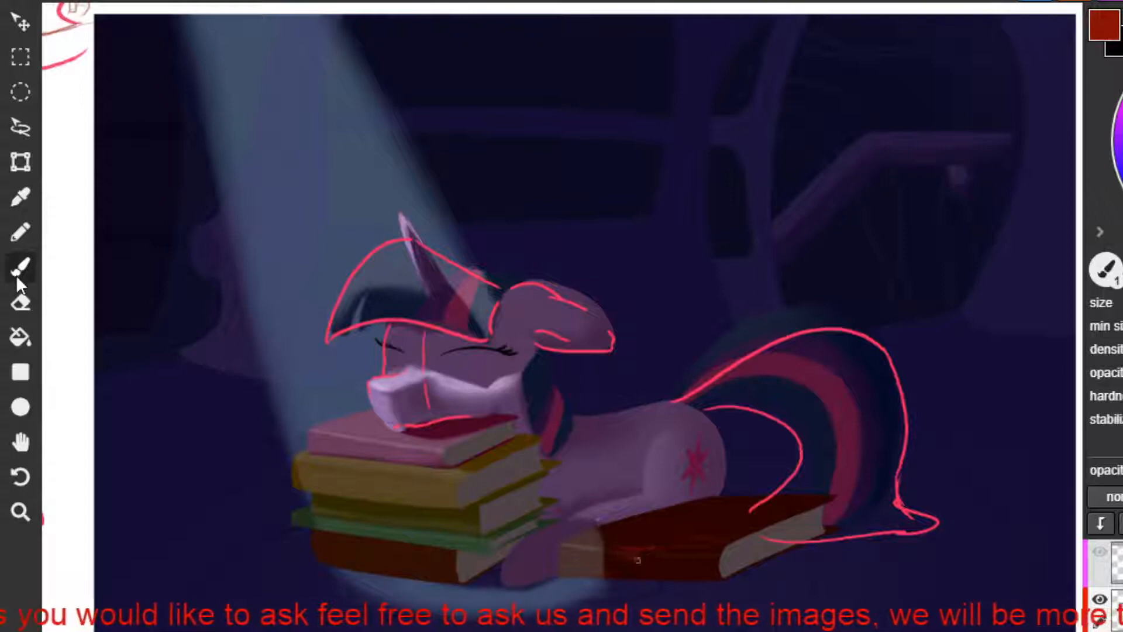
left_click_drag(618, 547, 635, 569)
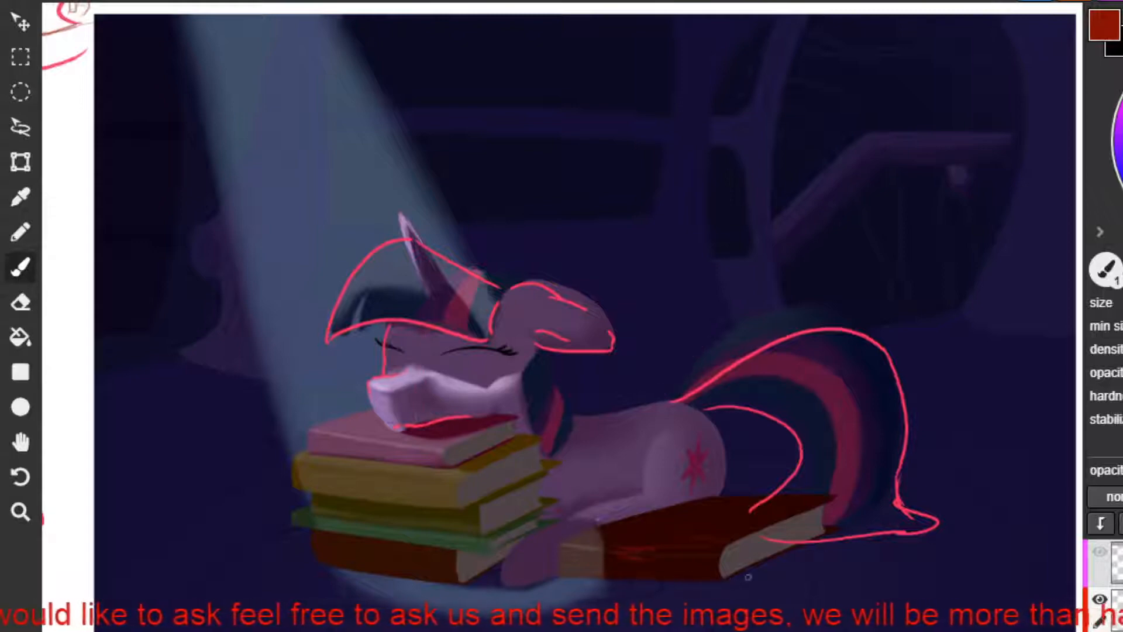
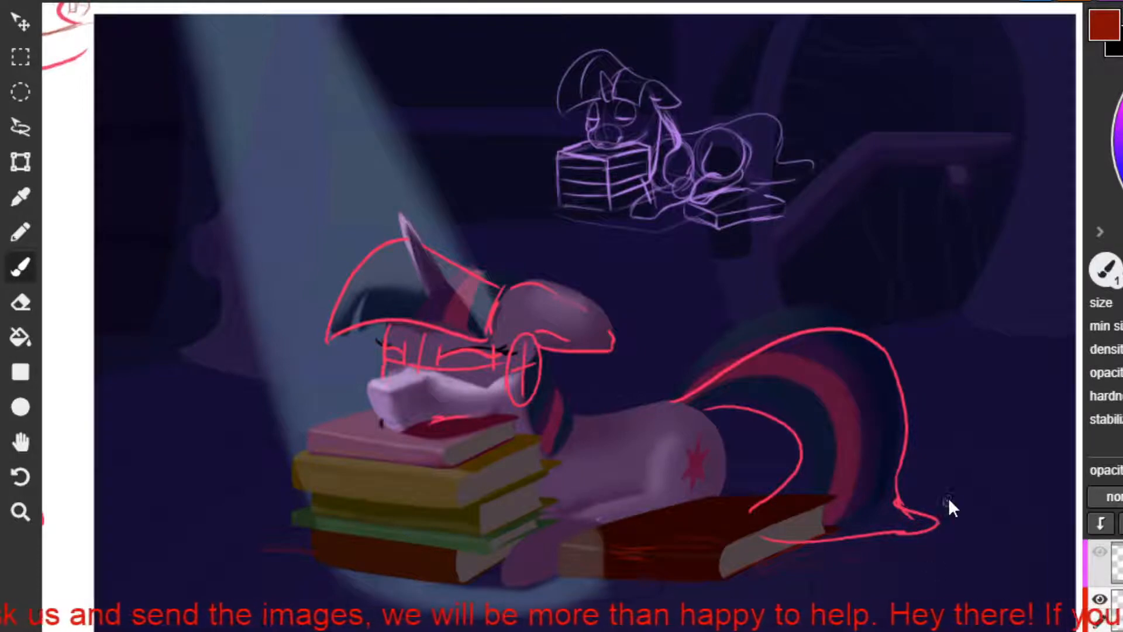
Try a red guide line across the front and hind legs of the brown unicorn wearing the scarf.
key("h")
mouse_move(951, 502)
left_mouse_down()
mouse_move(117, 522)
mouse_move(86, 483)
mouse_move(143, 557)
left_mouse_up()
key("b")
mouse_move(456, 422)
left_mouse_down()
mouse_move(567, 458)
mouse_move(596, 490)
left_mouse_up()
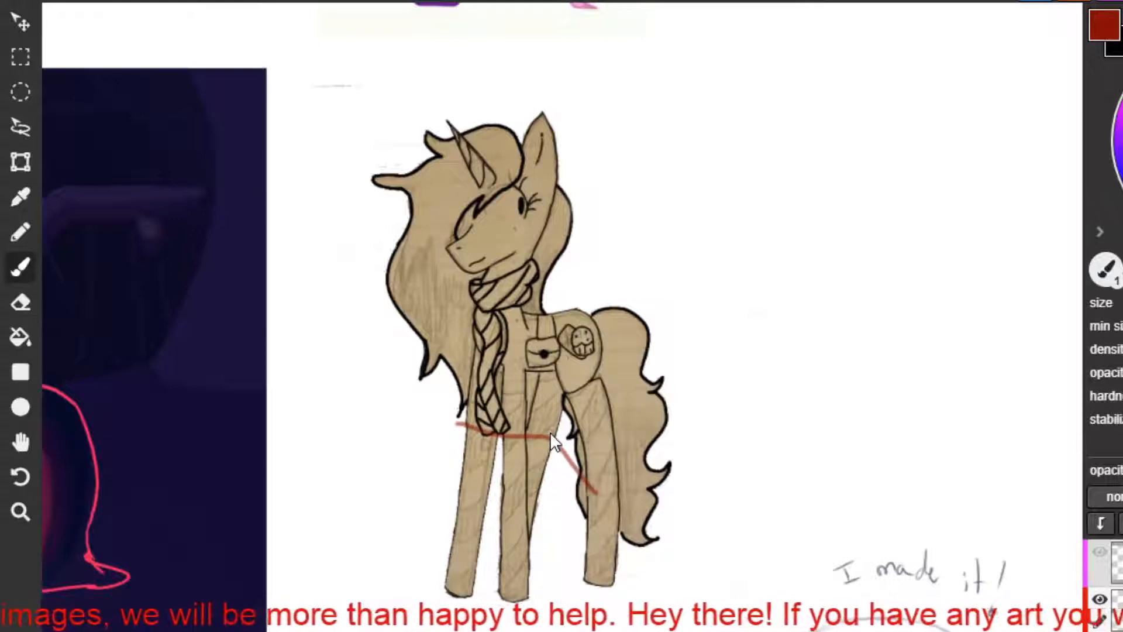
key("ctrl+z")
key("h")
mouse_move(592, 274)
left_mouse_down()
mouse_move(725, 213)
mouse_move(715, 246)
mouse_move(684, 213)
mouse_move(698, 213)
left_mouse_up()
key("b")
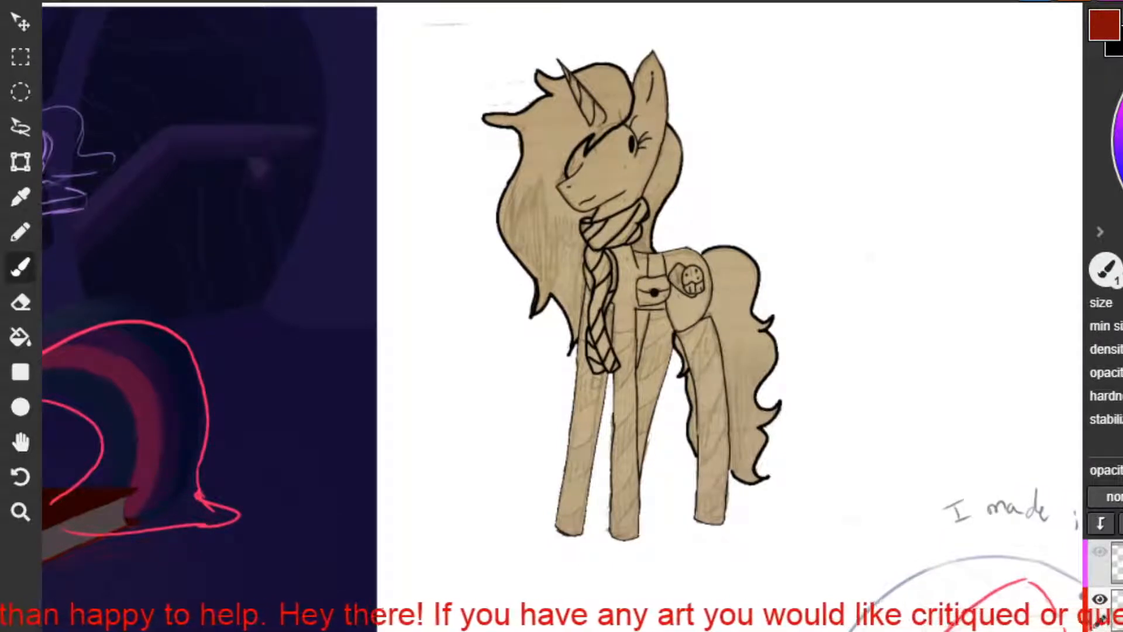
Try red strokes in the blank space beside the brown unicorn's tail, removing each one.
left_click_drag(949, 285, 952, 319)
key("ctrl+z")
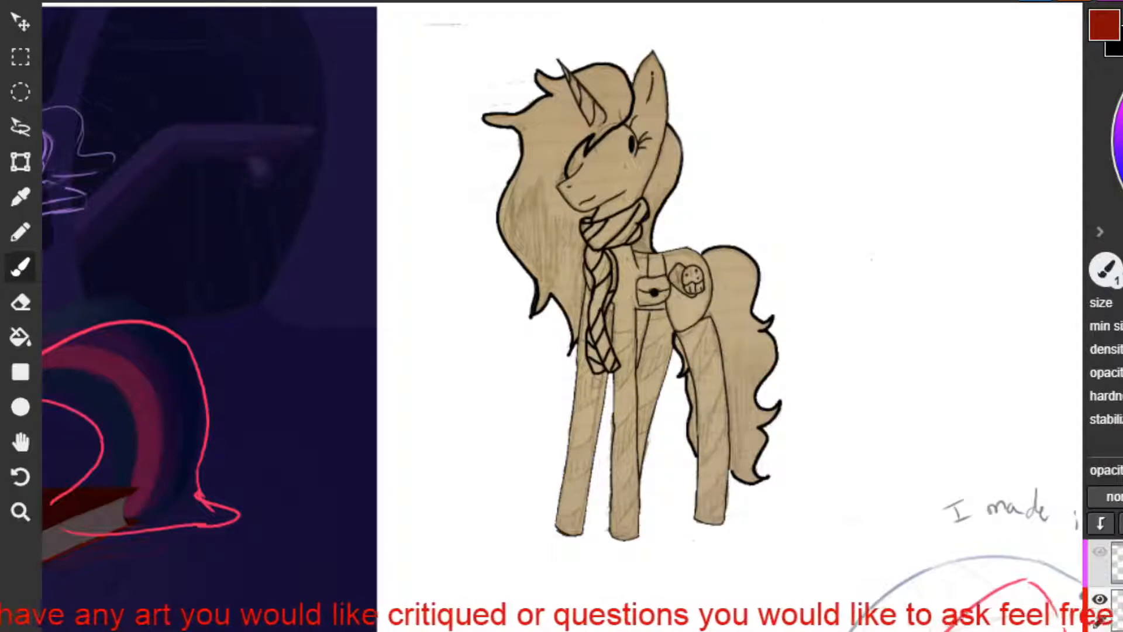
mouse_move(736, 369)
left_mouse_down()
mouse_move(763, 406)
mouse_move(836, 456)
left_mouse_up()
key("ctrl+z")
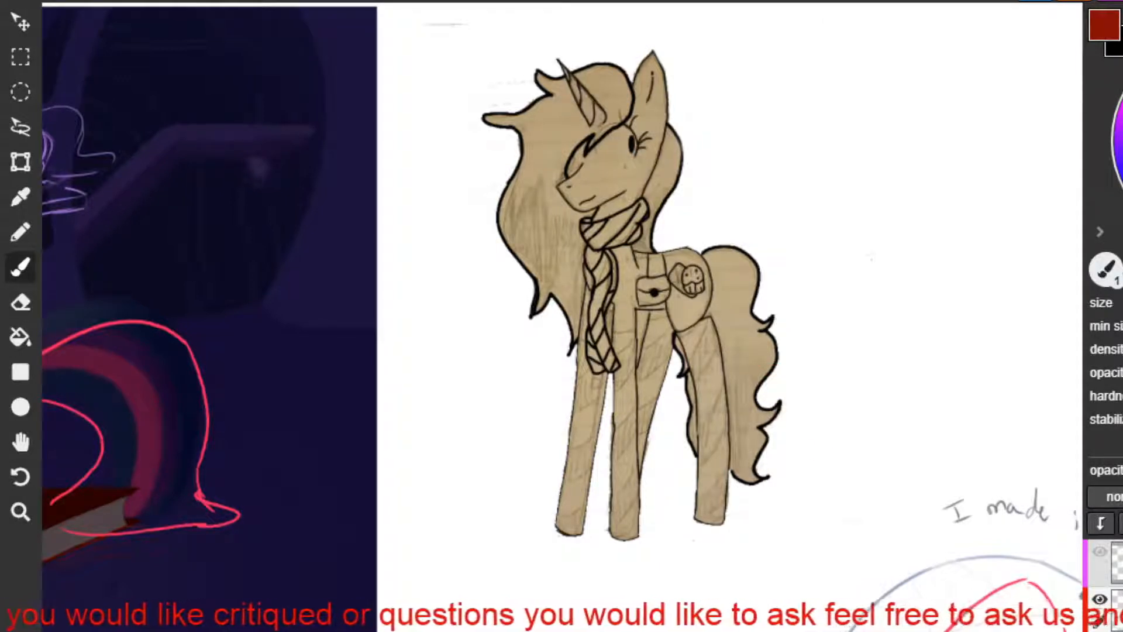
mouse_move(789, 315)
left_mouse_down()
mouse_move(740, 358)
mouse_move(780, 427)
mouse_move(840, 444)
left_mouse_up()
key("ctrl+z")
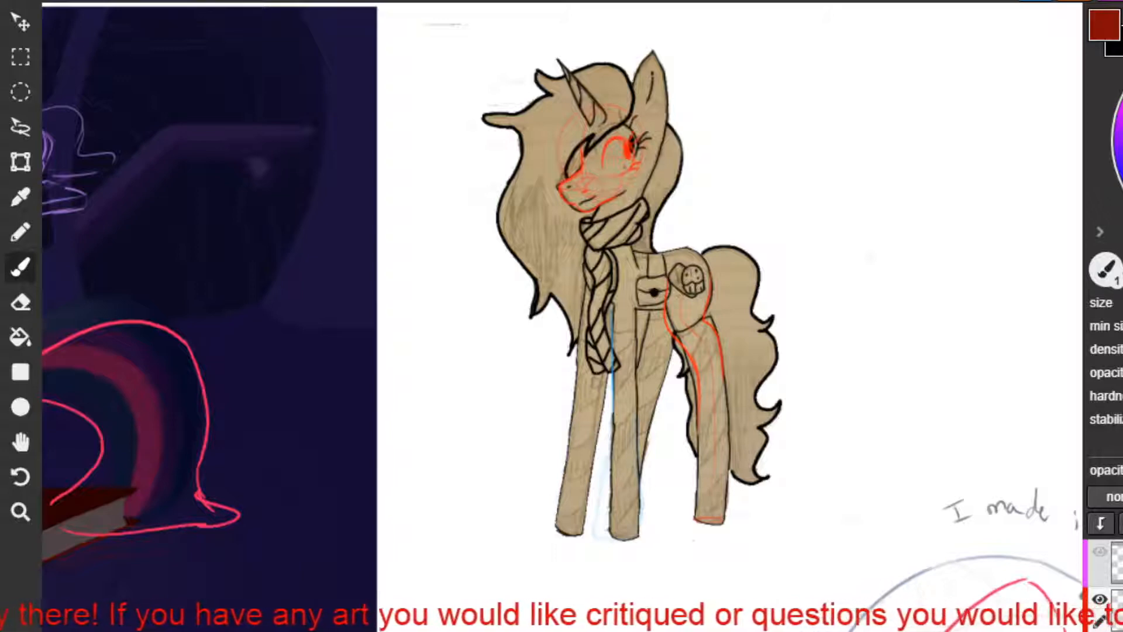
Outline the brown unicorn's ear in red, carrying the stroke down along the side of the head.
key("ctrl+z")
mouse_move(632, 115)
left_mouse_down()
mouse_move(653, 58)
mouse_move(667, 104)
left_mouse_up()
key("ctrl+z")
key("ctrl+z")
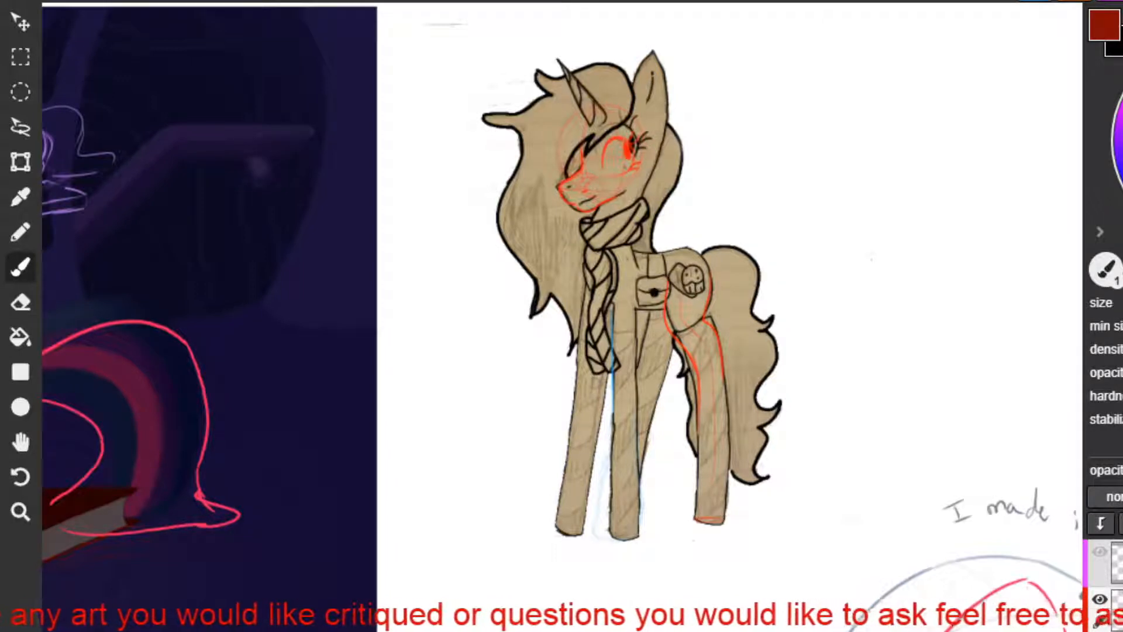
mouse_move(633, 109)
left_mouse_down()
mouse_move(650, 71)
mouse_move(665, 142)
left_mouse_up()
key("ctrl+z")
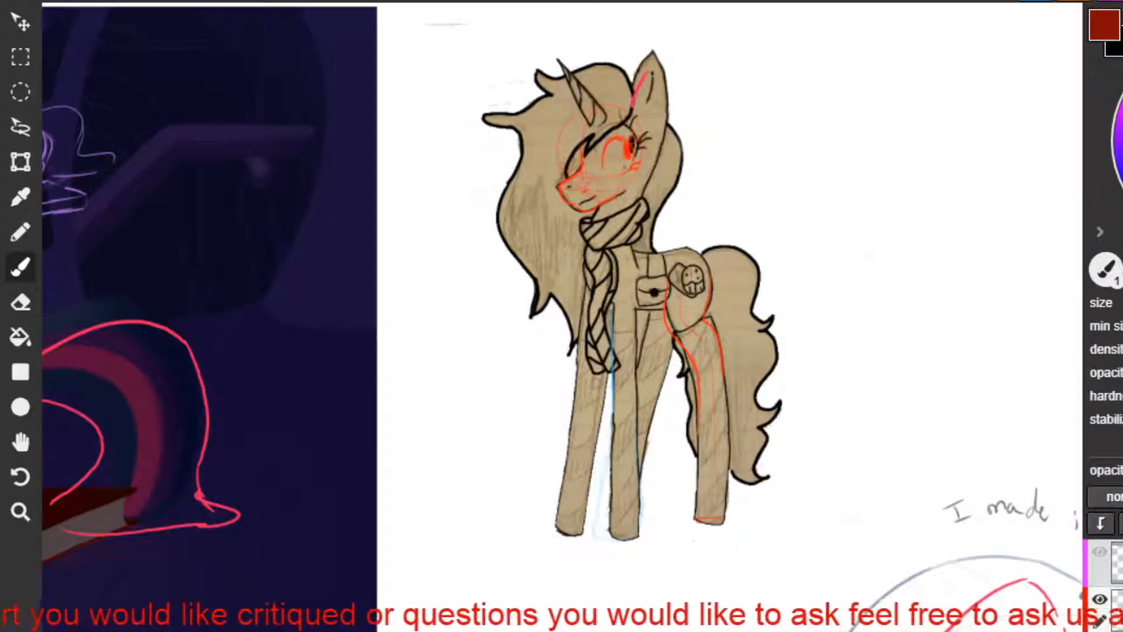
left_click_drag(651, 74, 657, 167)
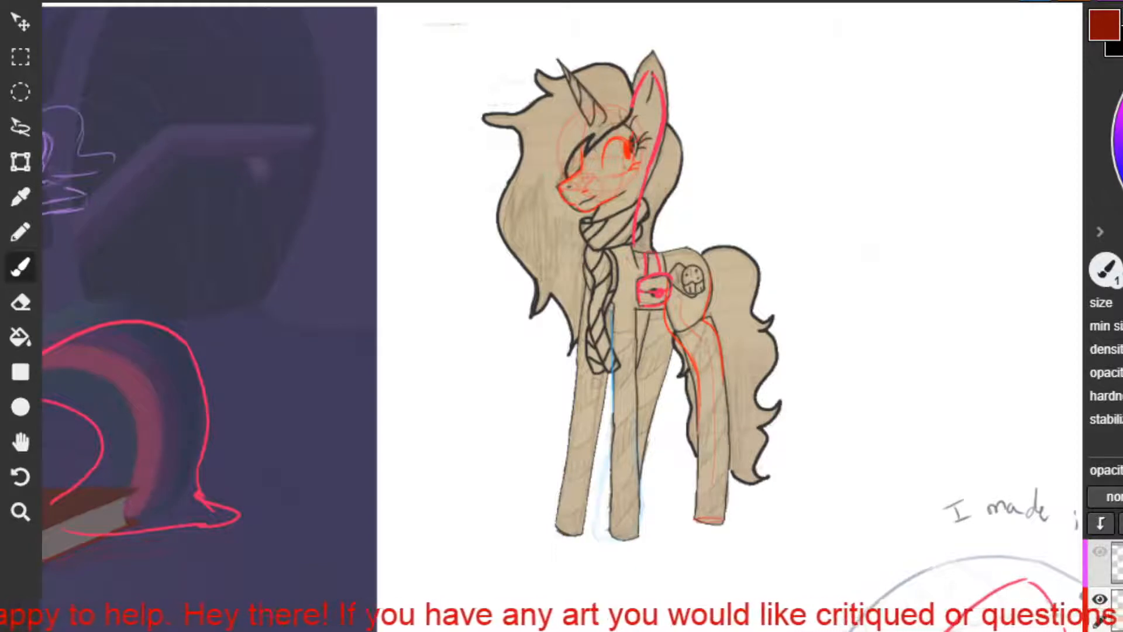
Outline the brown unicorn's near hind leg and hoof in dark blue over the original drawing.
left_click_drag(613, 362, 616, 492)
key("ctrl+z")
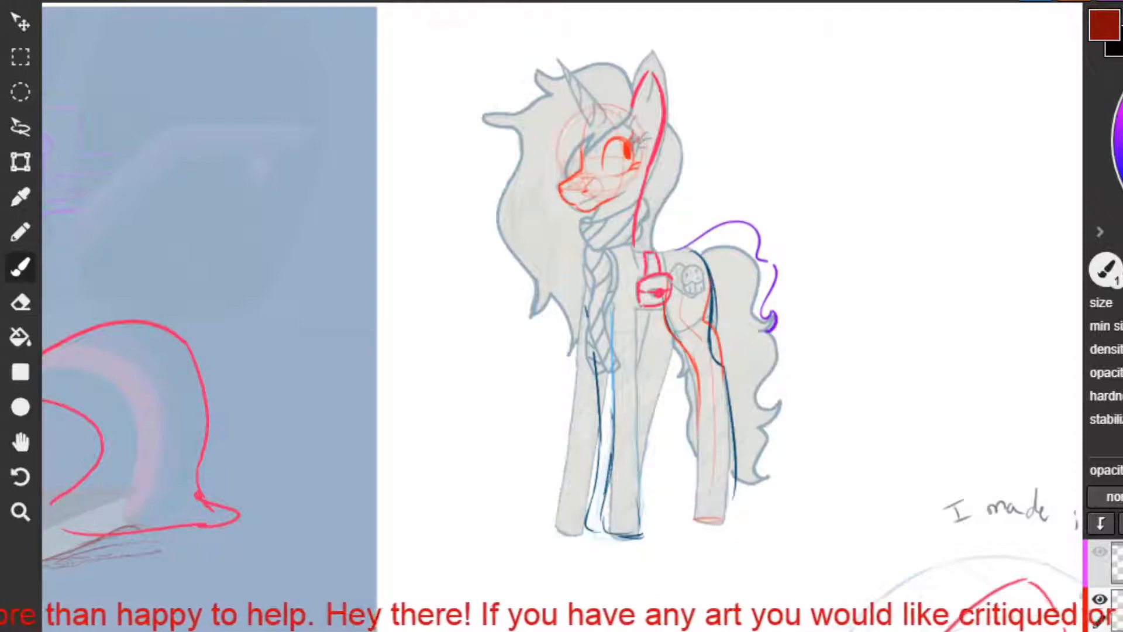
mouse_move(666, 303)
left_mouse_down()
mouse_move(700, 380)
mouse_move(701, 458)
left_mouse_up()
mouse_move(701, 405)
left_mouse_down()
mouse_move(690, 517)
mouse_move(733, 520)
left_mouse_up()
mouse_move(736, 468)
left_mouse_down()
mouse_move(731, 510)
mouse_move(689, 520)
left_mouse_up()
mouse_move(695, 470)
left_mouse_down()
mouse_move(683, 518)
mouse_move(710, 526)
left_mouse_up()
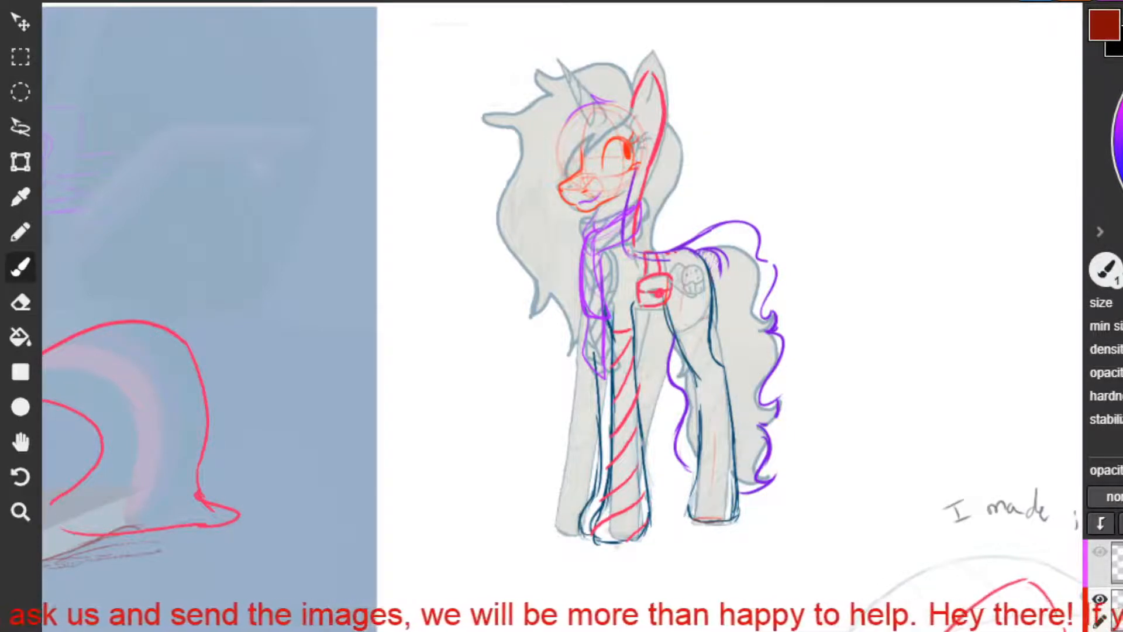
Sketch red diagonal stocking stripes on the brown unicorn's hind leg, undoing the unwanted strokes.
mouse_move(707, 322)
left_mouse_down()
mouse_move(693, 363)
mouse_move(703, 379)
left_mouse_up()
key("ctrl+z")
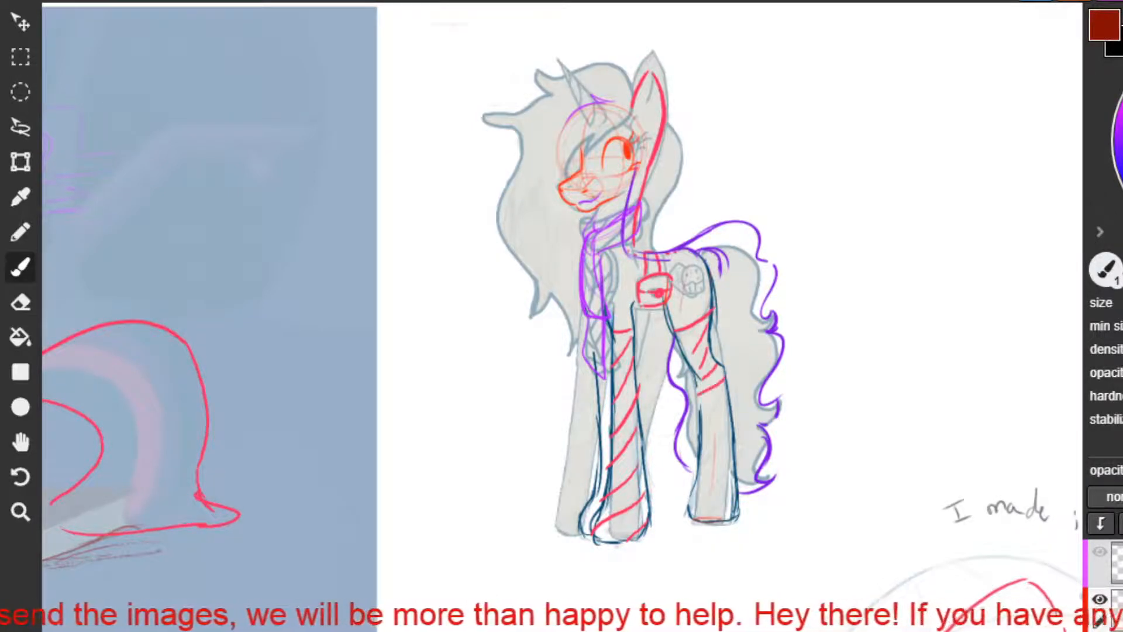
left_click_drag(725, 383, 701, 411)
key("ctrl+z")
key("ctrl+z")
key("ctrl+z")
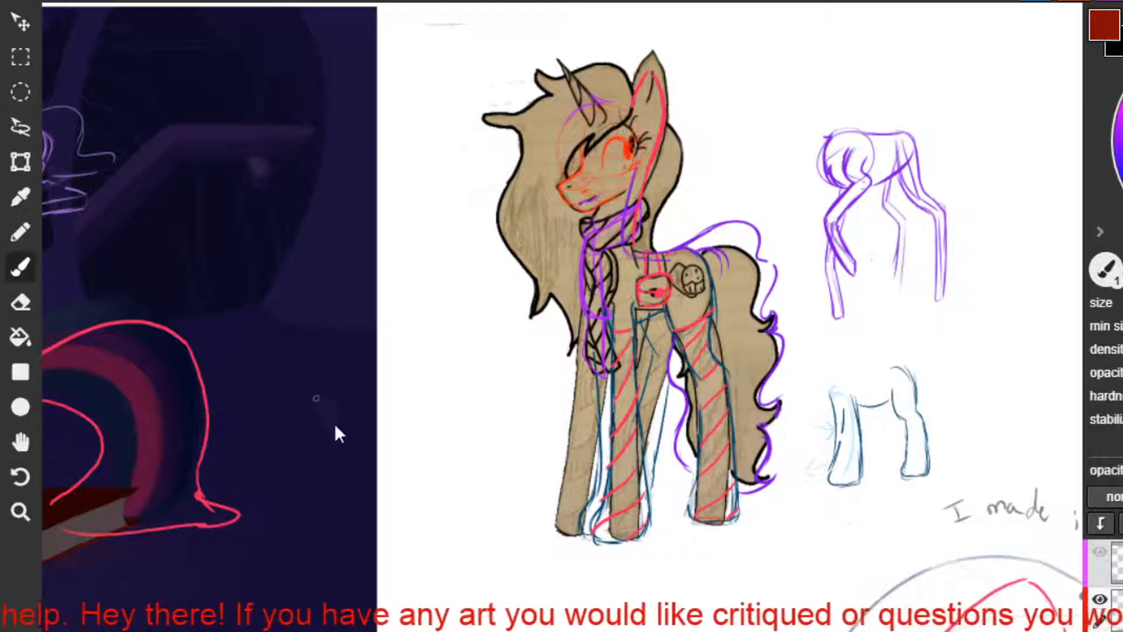
Examine the drawing of the grey pony holding a bow and the white unicorn holding a record.
scroll(565, 552, "down", 1)
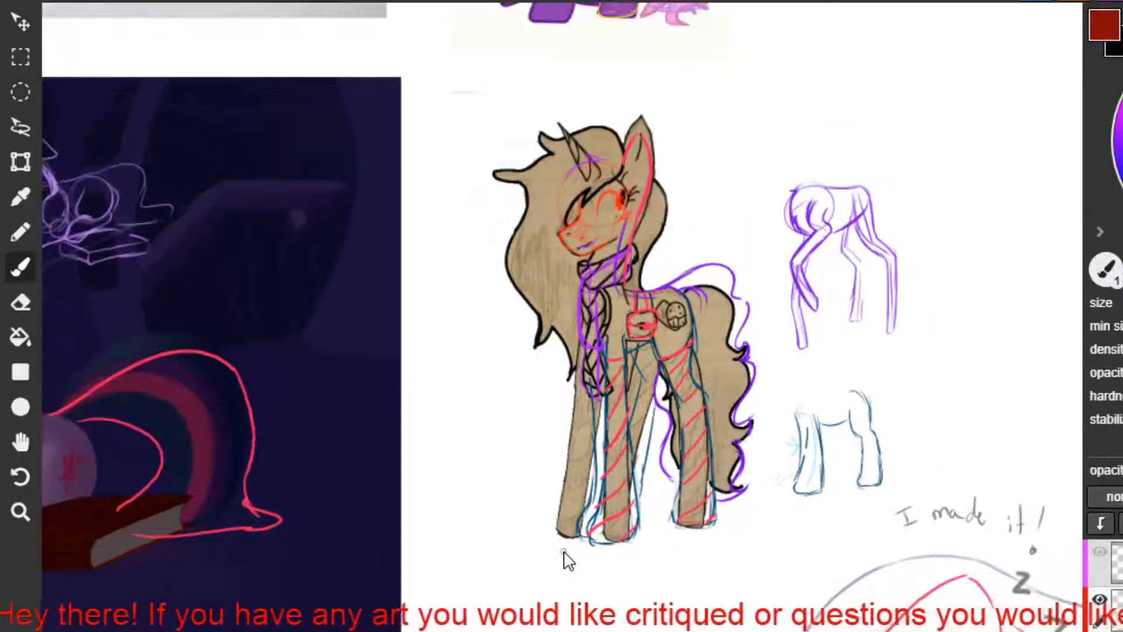
scroll(567, 560, "down", 2)
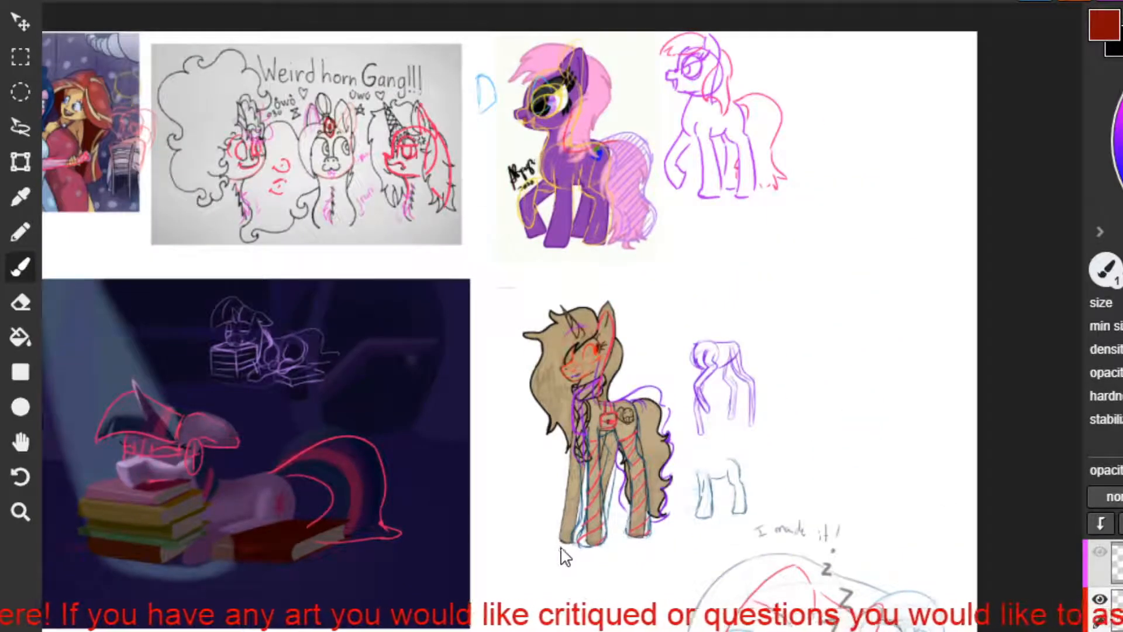
key("space")
key("space")
left_click_drag(561, 629, 753, 208)
left_click_drag(571, 277, 833, 172)
mouse_move(413, 364)
left_mouse_down()
mouse_move(695, 291)
mouse_move(517, 323)
mouse_move(643, 296)
left_mouse_up()
scroll(533, 306, "up", 1)
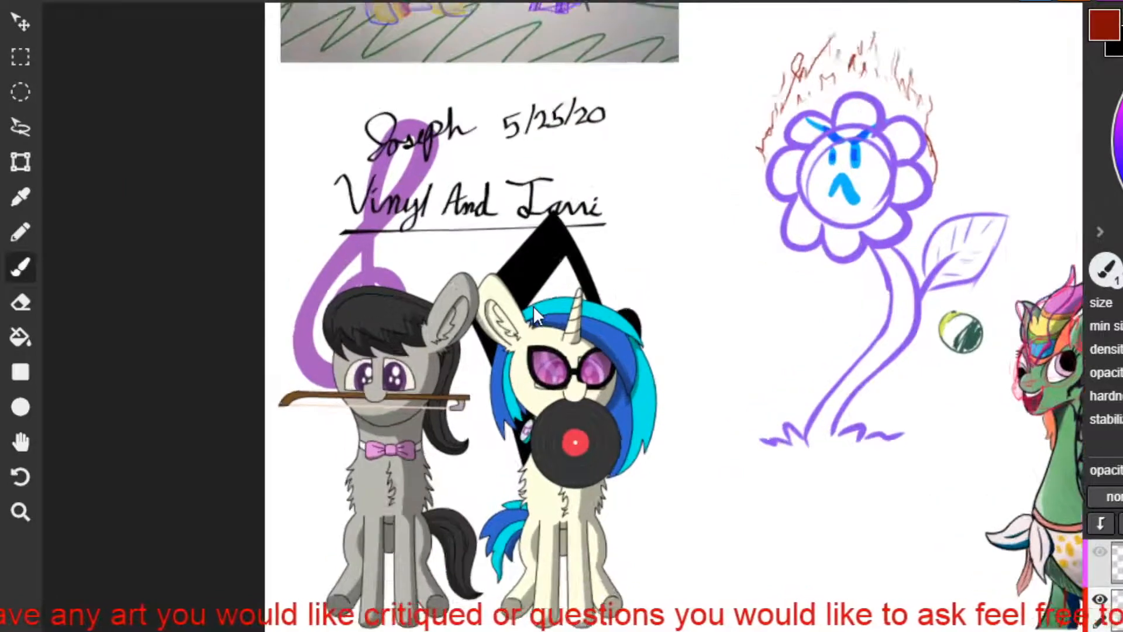
scroll(533, 306, "up", 2)
scroll(494, 332, "down", 1)
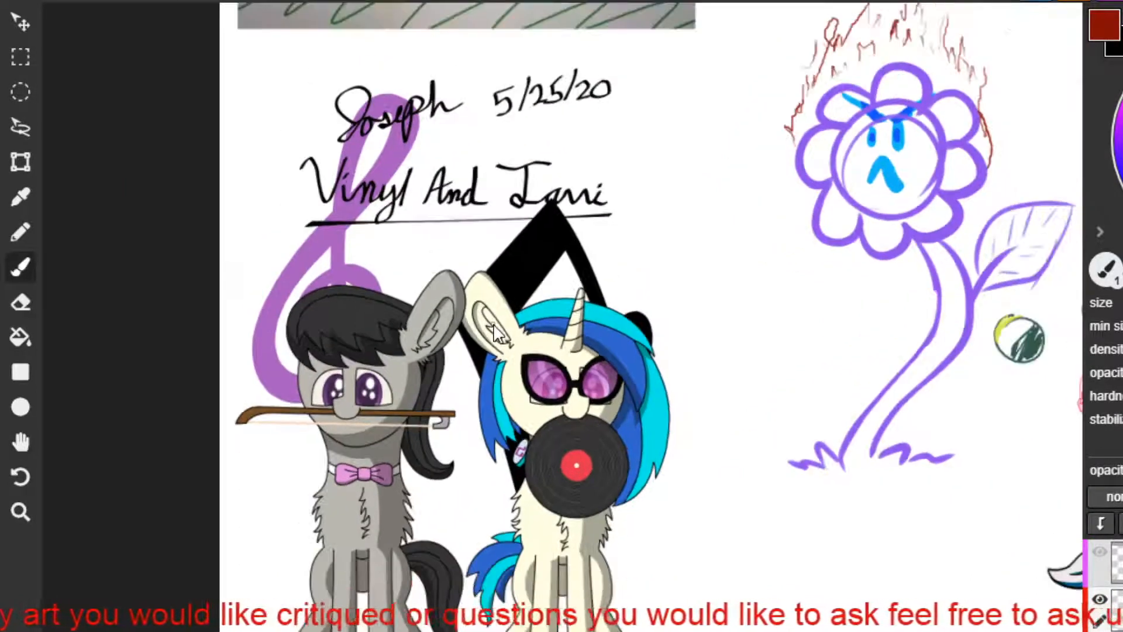
key("space")
left_click_drag(494, 332, 504, 291)
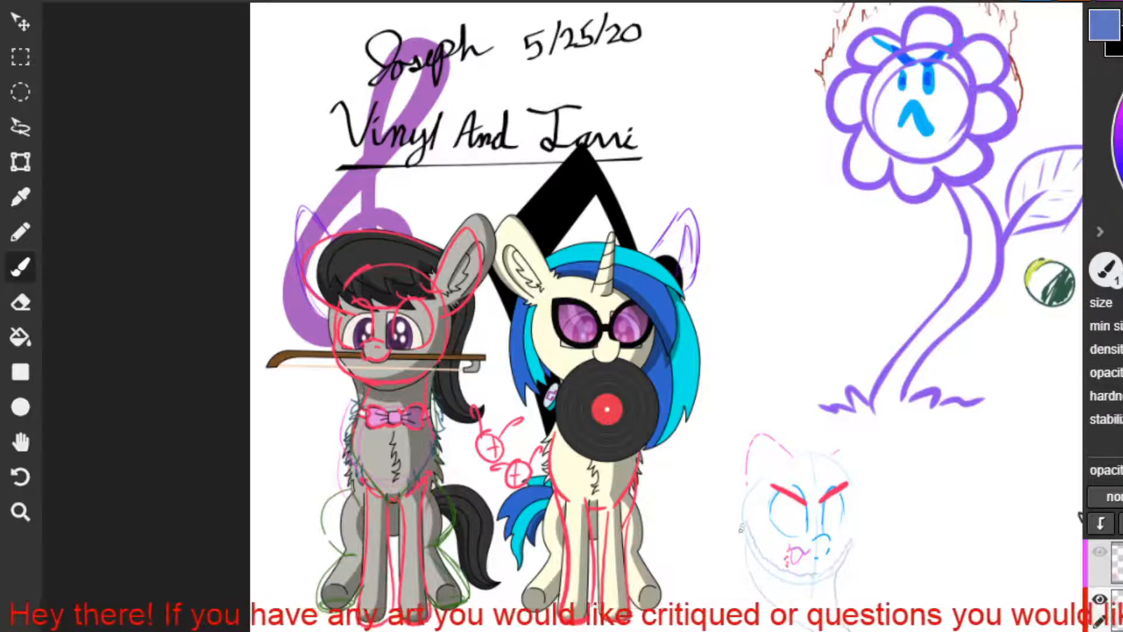
Sketch both cheek edges and a short mark beneath the ear on the small angry cat face in pale blue.
left_click_drag(741, 527, 749, 561)
left_click_drag(855, 524, 849, 552)
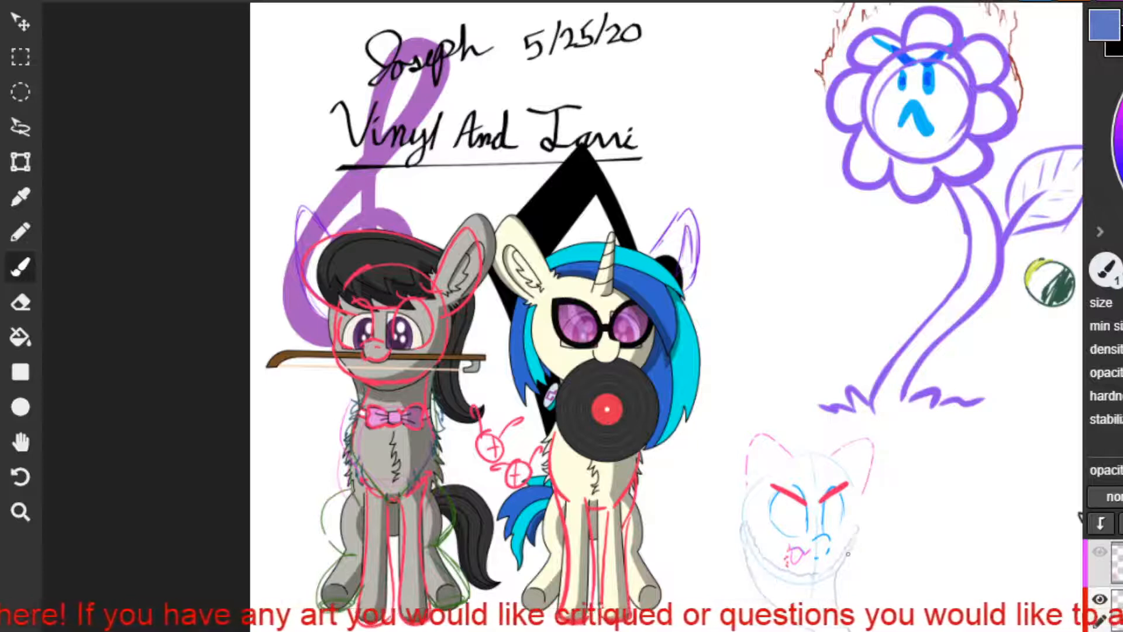
left_click_drag(835, 465, 840, 470)
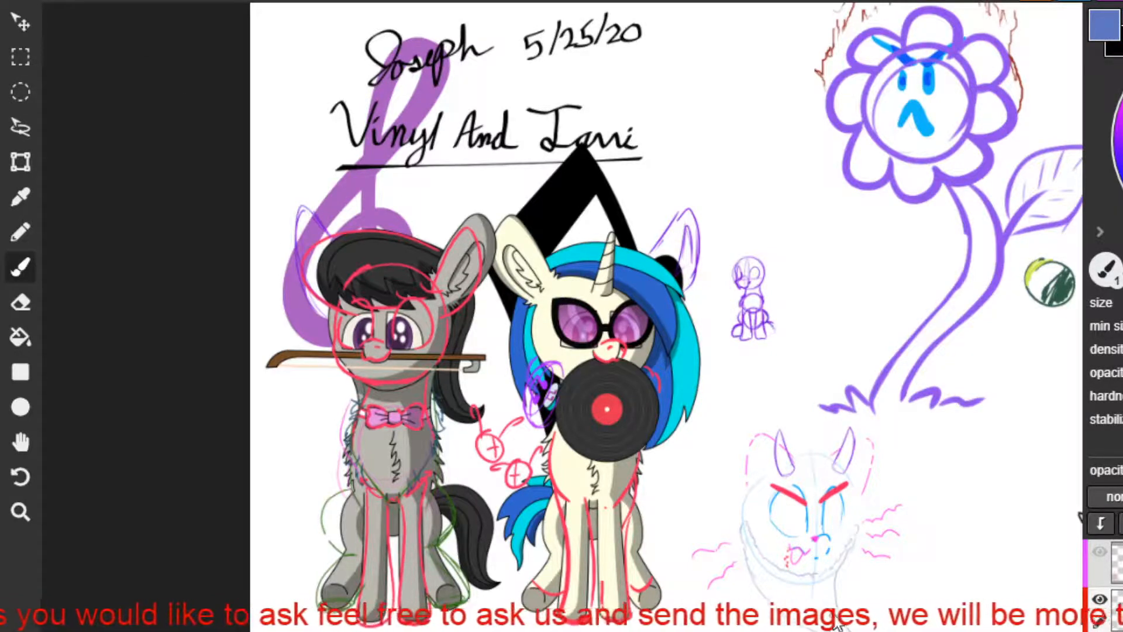
Insert the image file unknown (7) and place it in the empty area below the sleeping pony sketch.
scroll(835, 622, "down", 2)
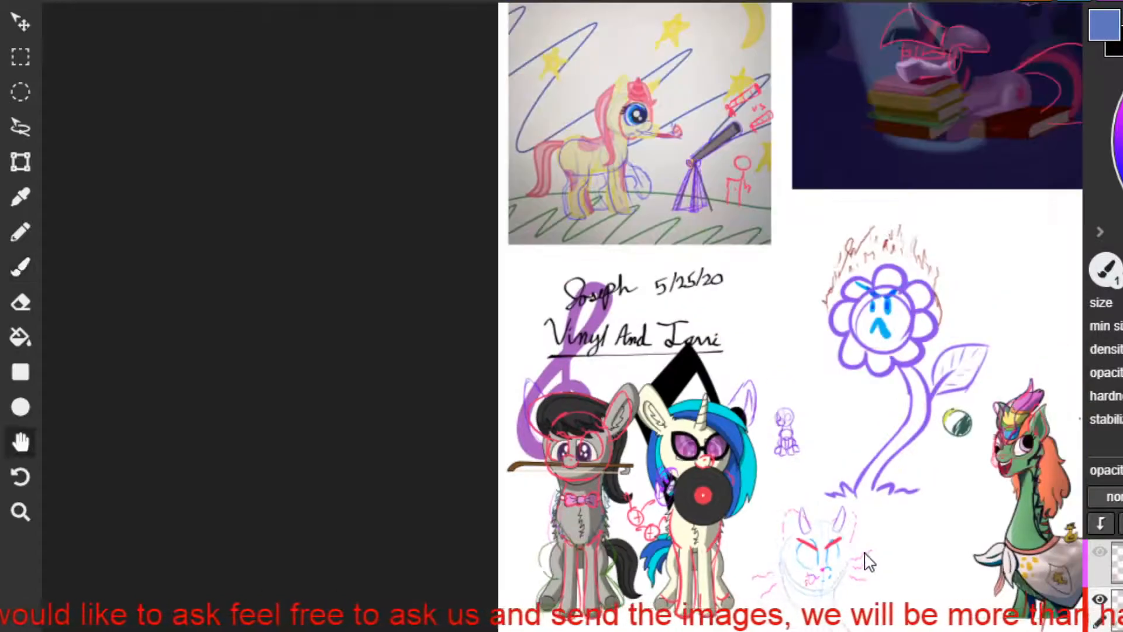
left_click_drag(839, 594, 234, 535)
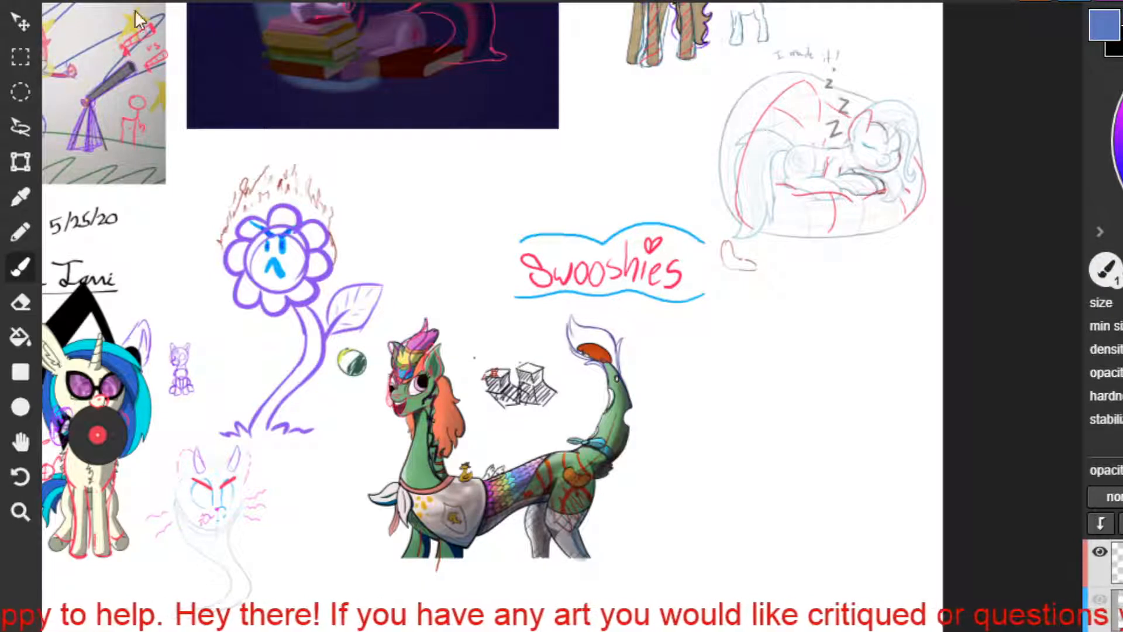
right_click(187, 50)
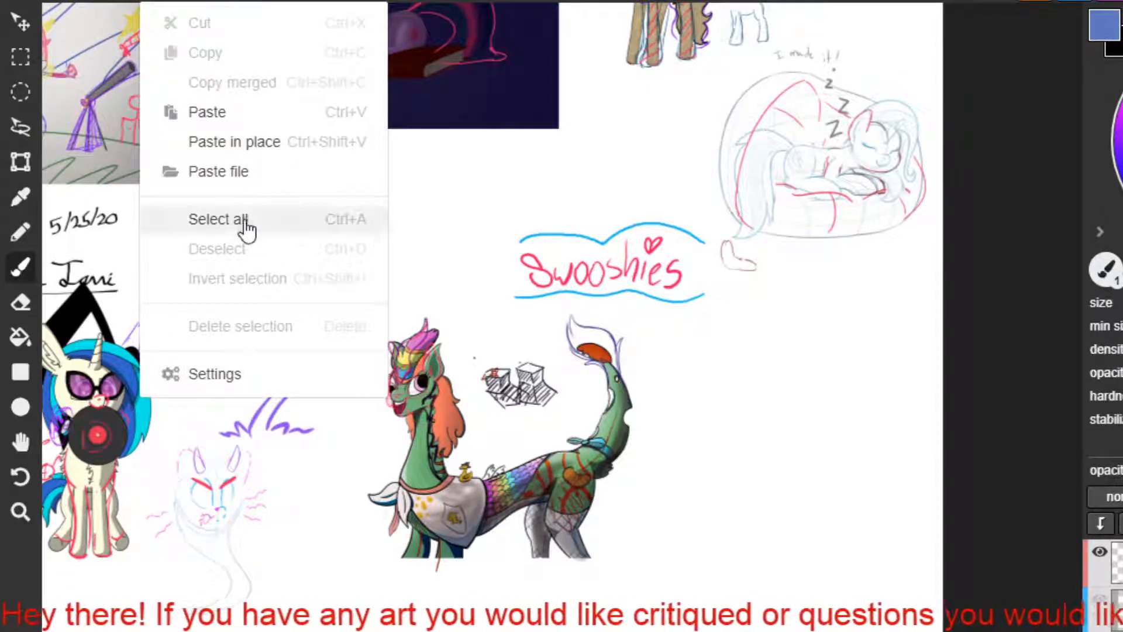
left_click(239, 172)
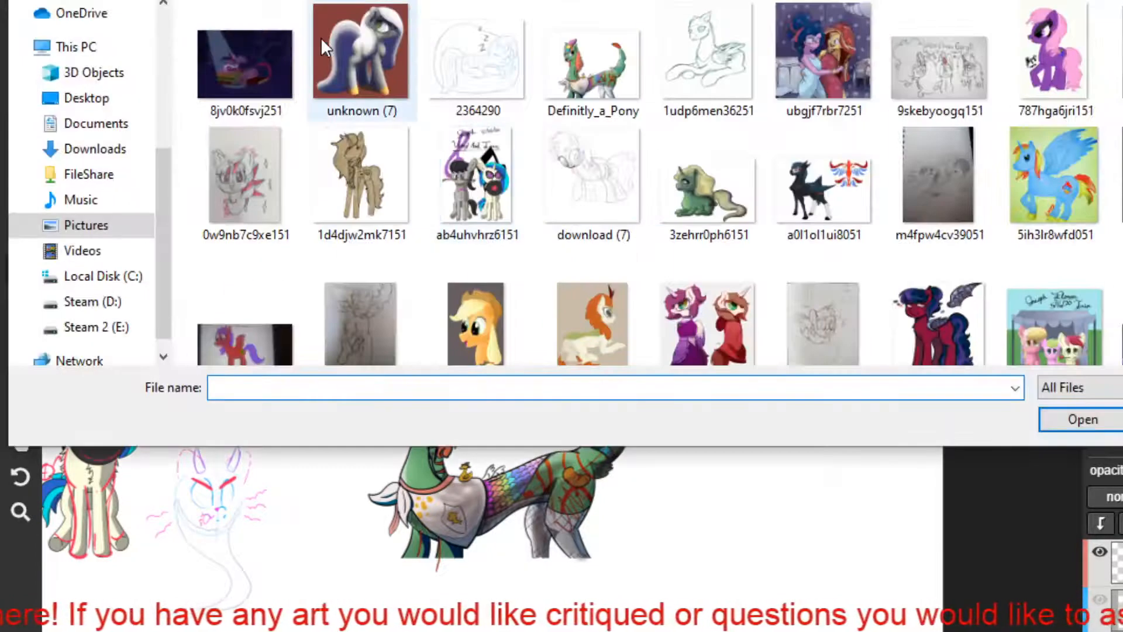
double_click(383, 52)
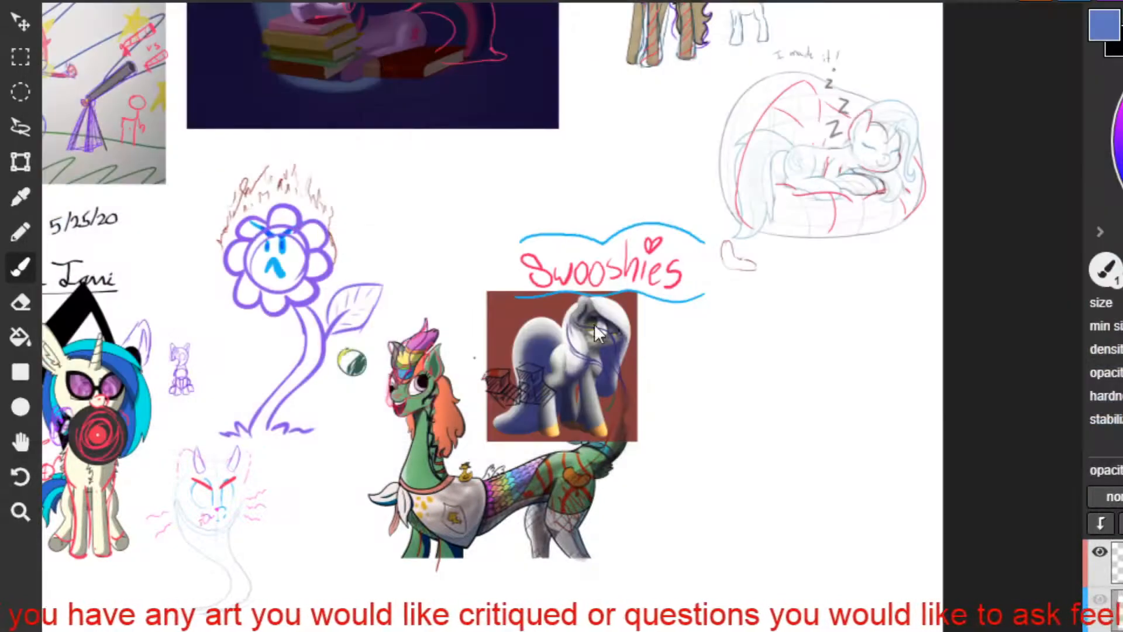
left_click(20, 23)
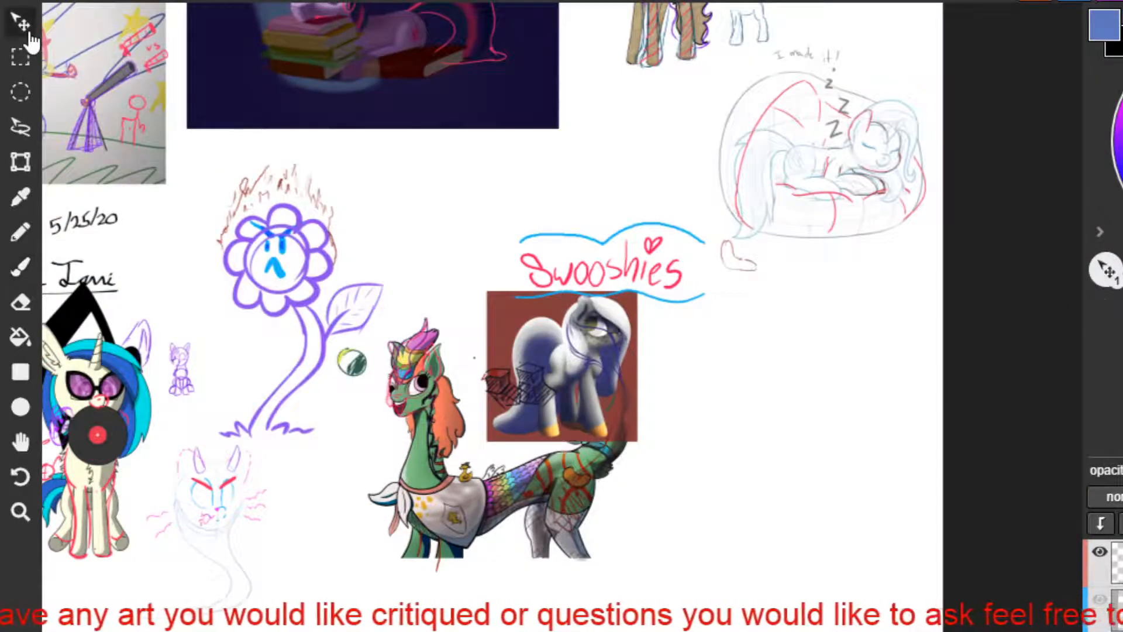
mouse_move(543, 343)
left_mouse_down()
mouse_move(590, 362)
mouse_move(788, 348)
mouse_move(807, 336)
left_mouse_up()
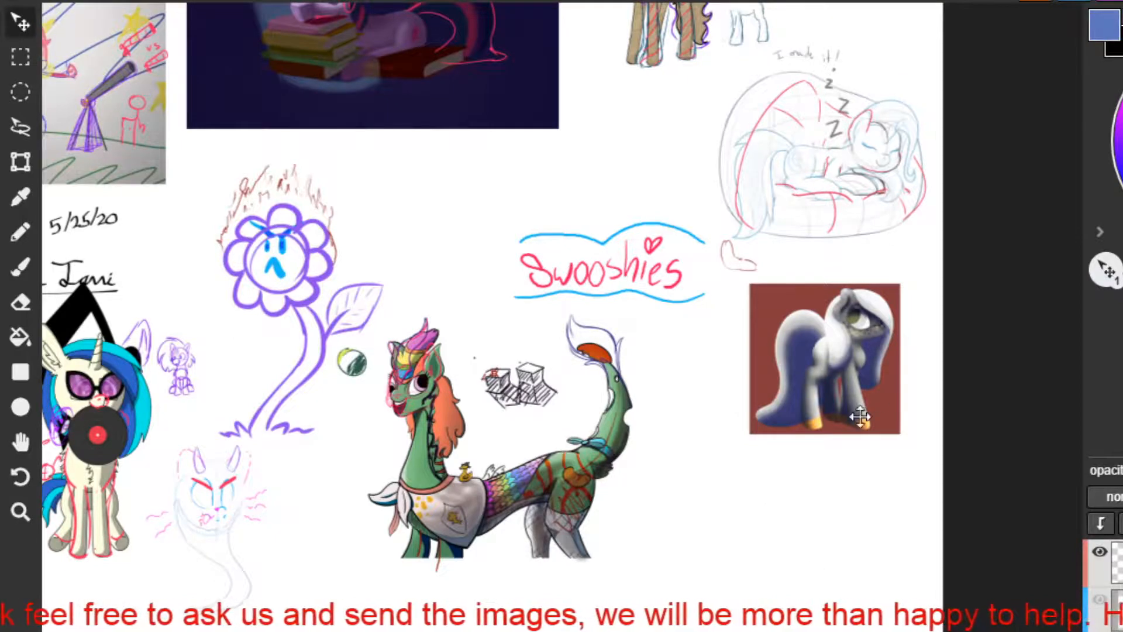
Draw two blue circles, one above the other, in the blank space beside the grey and white pony picture.
scroll(860, 417, "up", 5)
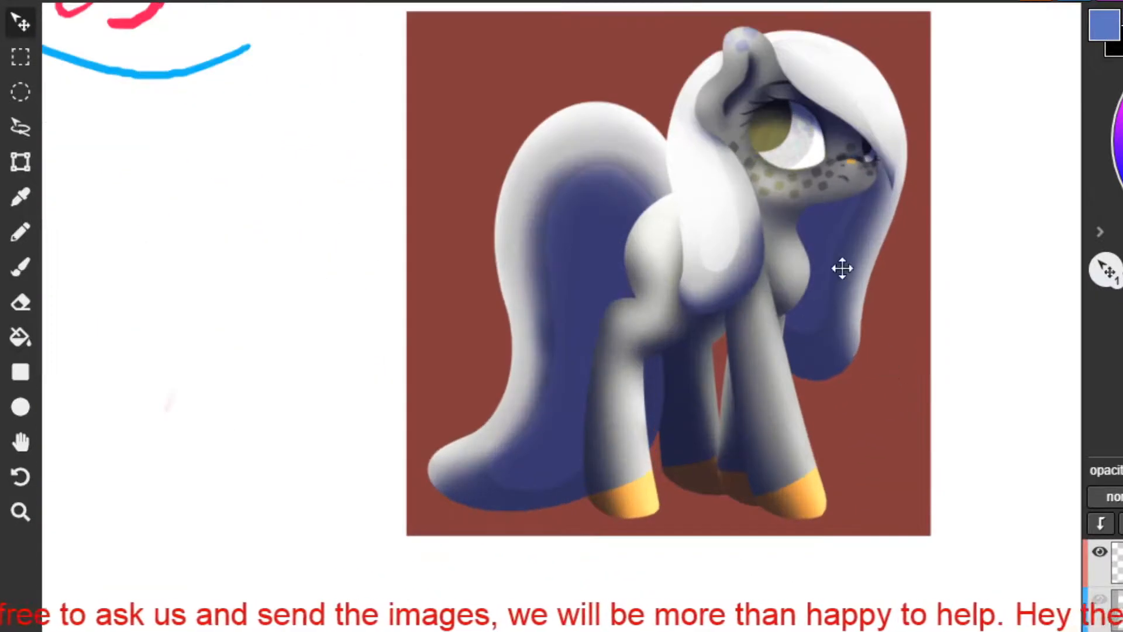
key("h")
left_click_drag(853, 201, 715, 264)
key("v")
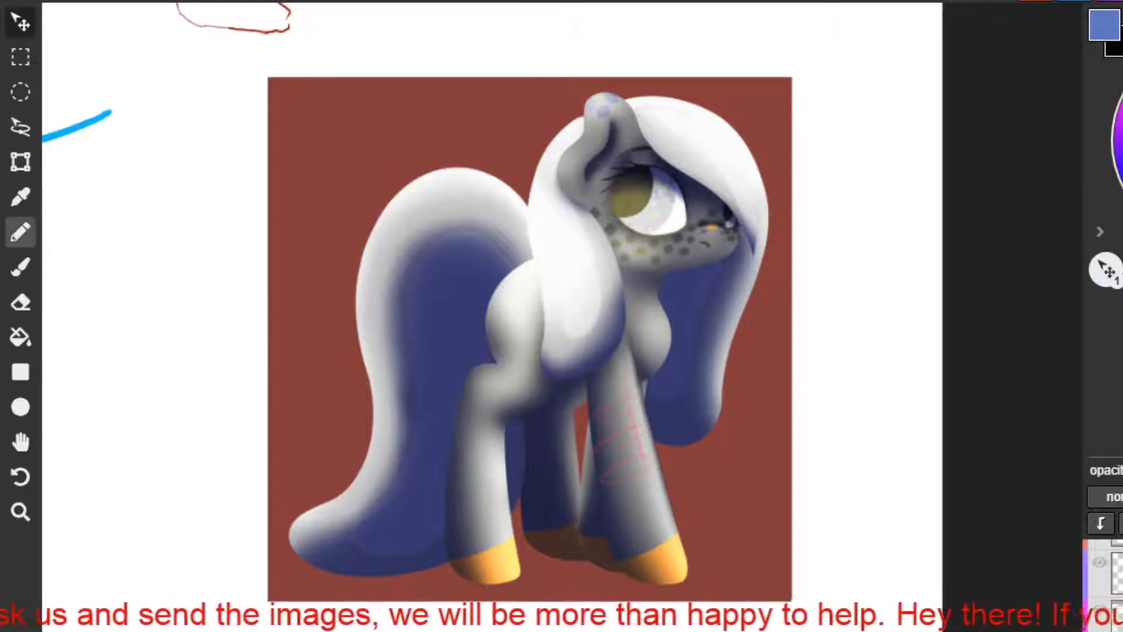
left_click(20, 267)
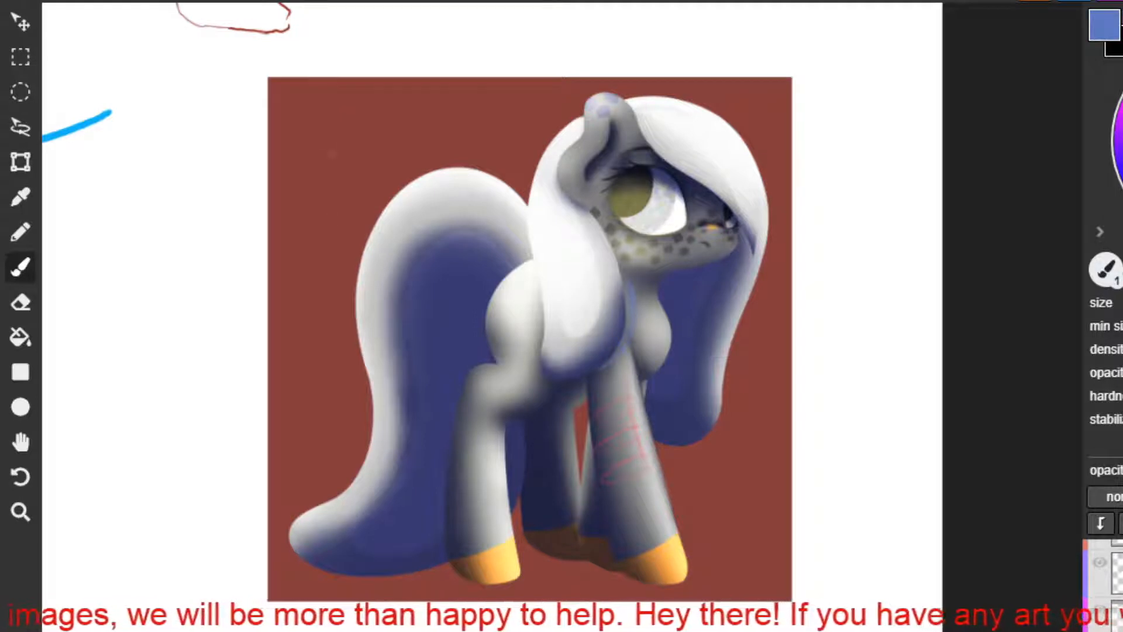
mouse_move(383, 151)
left_mouse_down()
mouse_move(337, 166)
mouse_move(410, 150)
left_mouse_up()
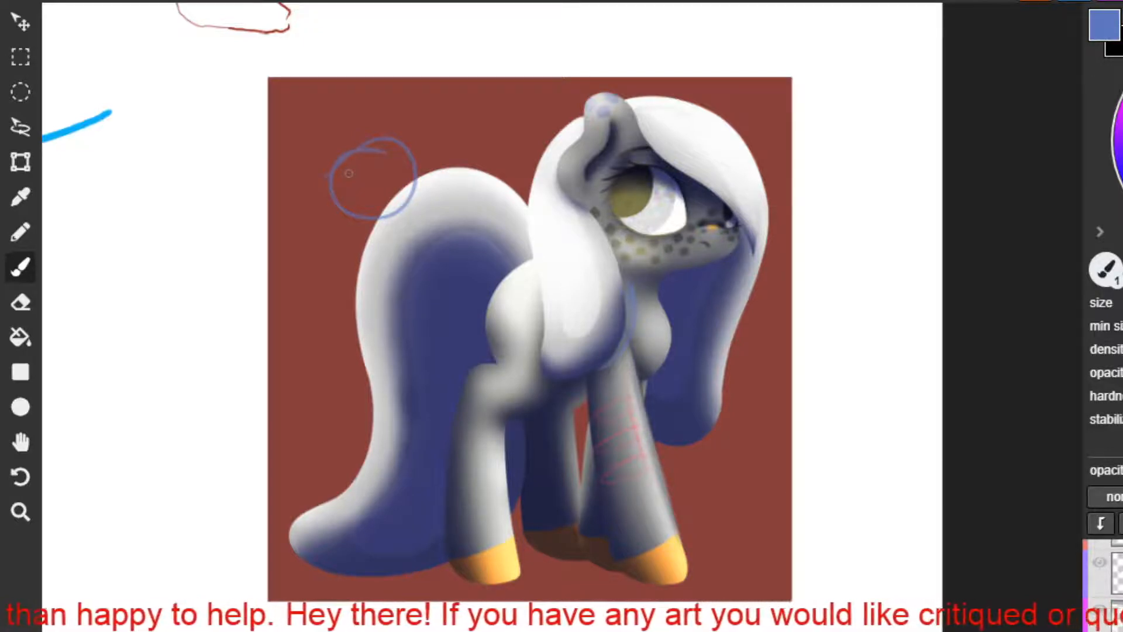
key("ctrl+z")
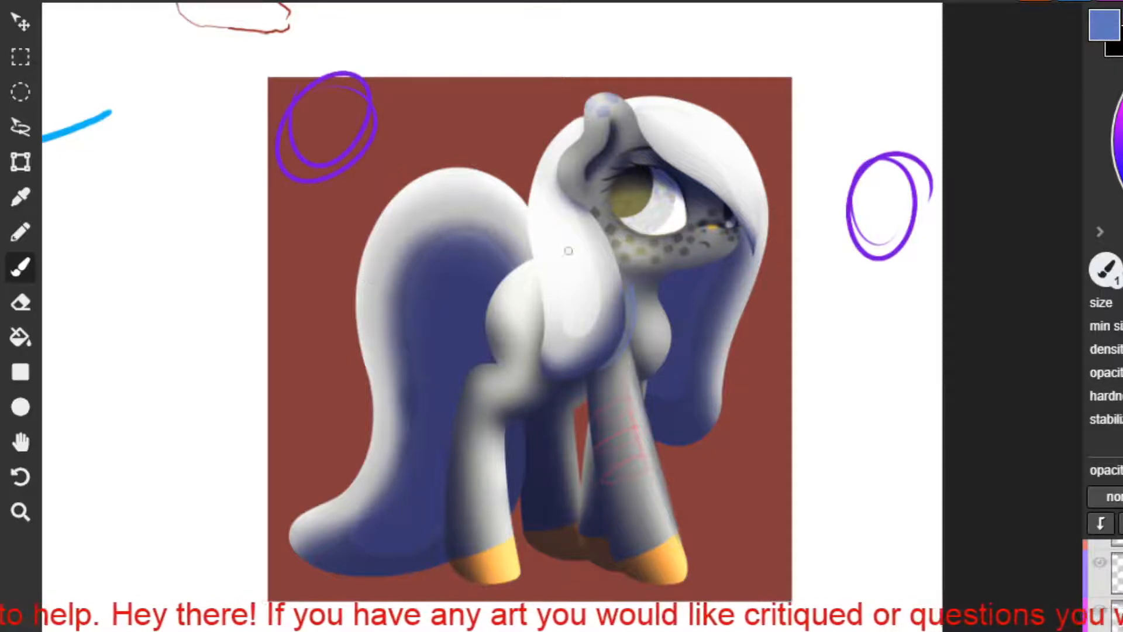
mouse_move(890, 198)
left_mouse_down()
mouse_move(855, 221)
mouse_move(880, 233)
left_mouse_up()
mouse_move(844, 380)
left_mouse_down()
mouse_move(866, 342)
mouse_move(840, 370)
left_mouse_up()
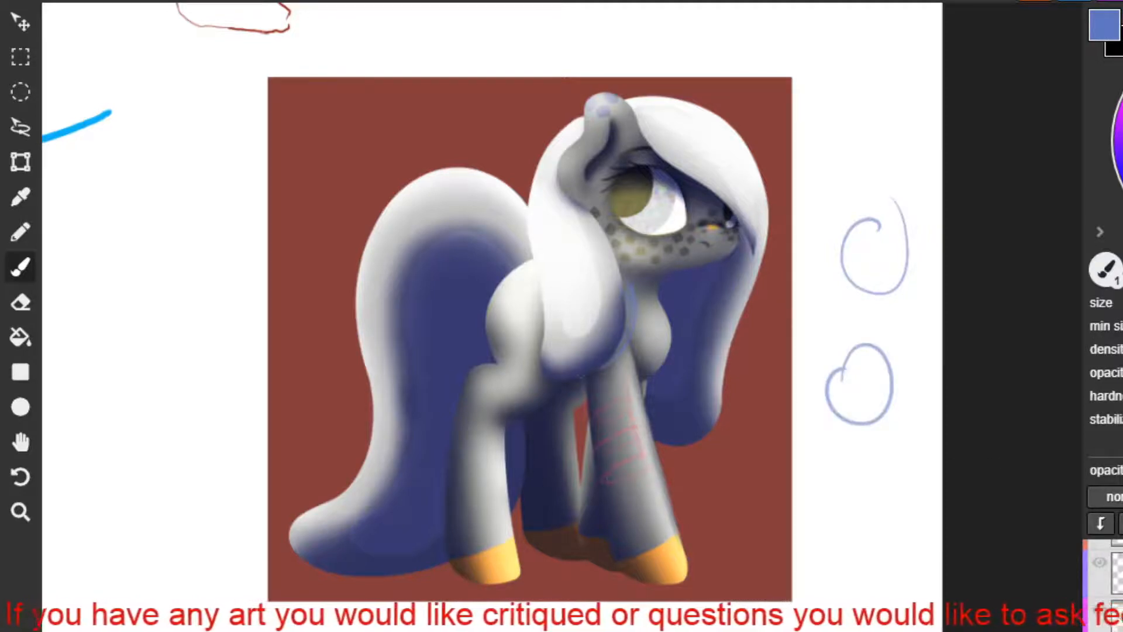
Draw blue lines down the grey pony's front and hind legs to mark the shading.
left_click_drag(583, 383, 638, 581)
left_click_drag(470, 392, 484, 591)
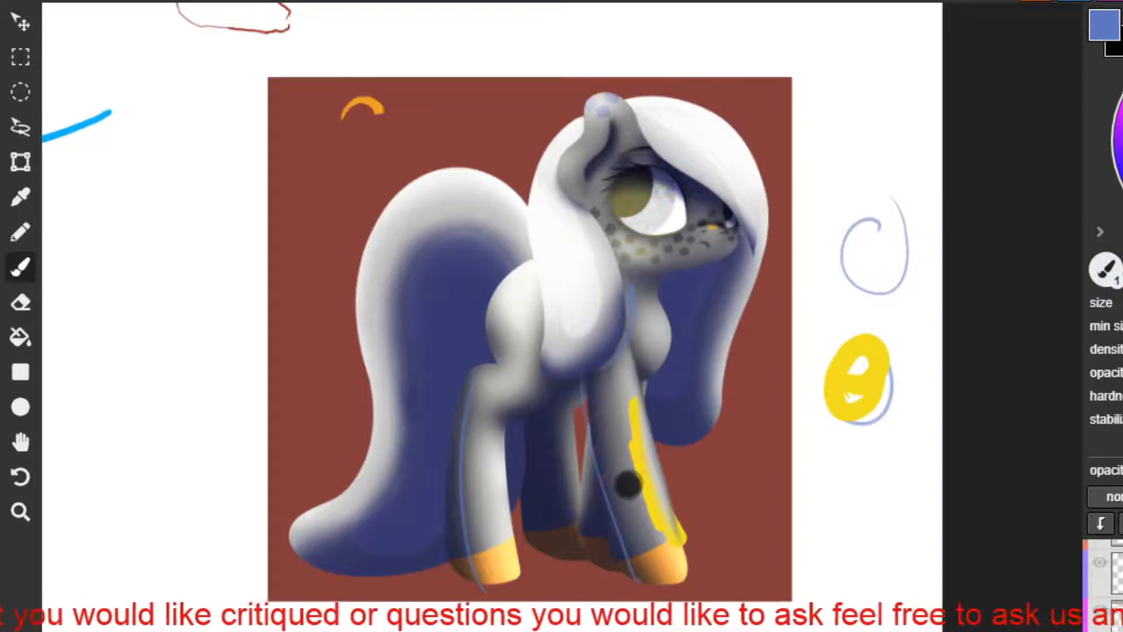
mouse_move(409, 56)
left_mouse_down()
mouse_move(385, 138)
mouse_move(399, 54)
left_mouse_up()
key("ctrl+z")
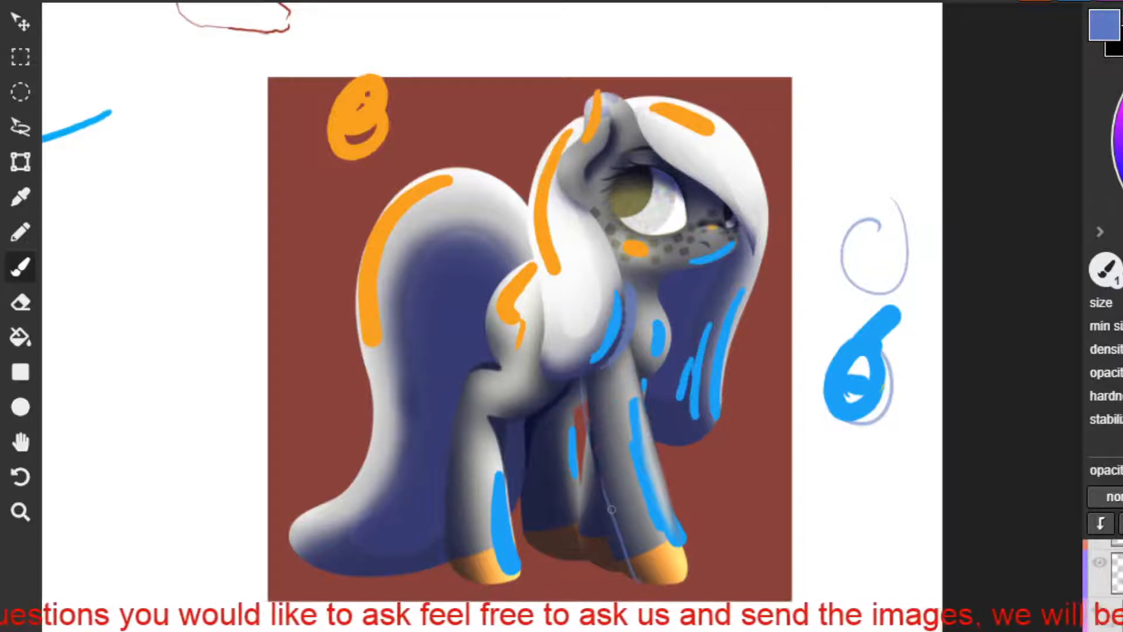
left_click_drag(632, 376, 610, 487)
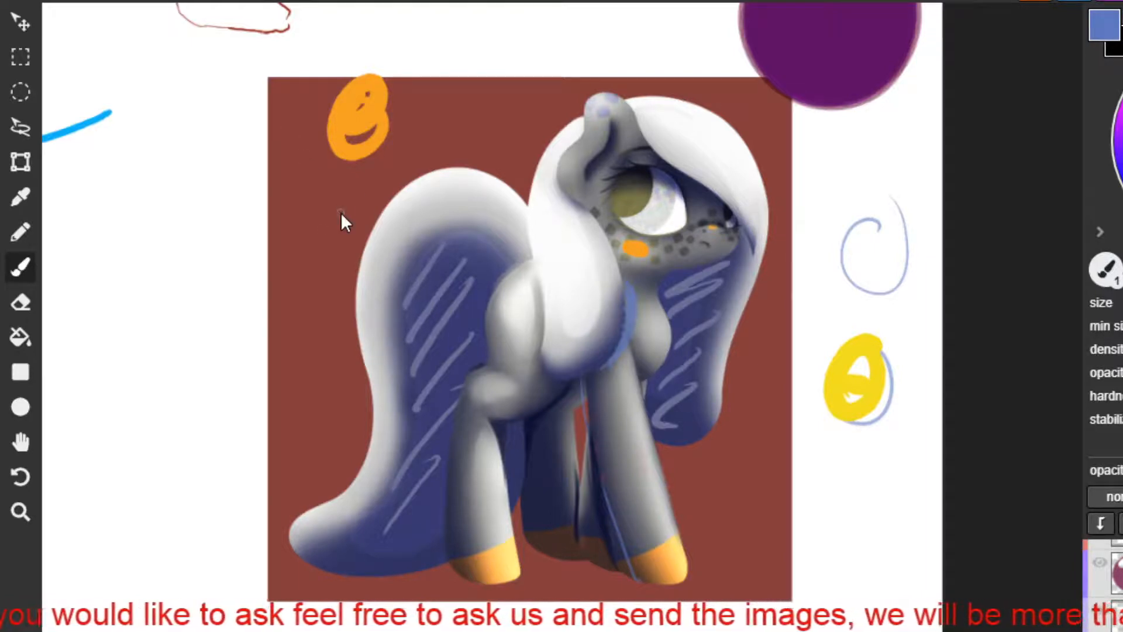
key("h")
mouse_move(670, 176)
left_mouse_down()
mouse_move(528, 445)
mouse_move(511, 334)
mouse_move(484, 434)
mouse_move(476, 407)
left_mouse_up()
key("b")
scroll(476, 405, "down", 1)
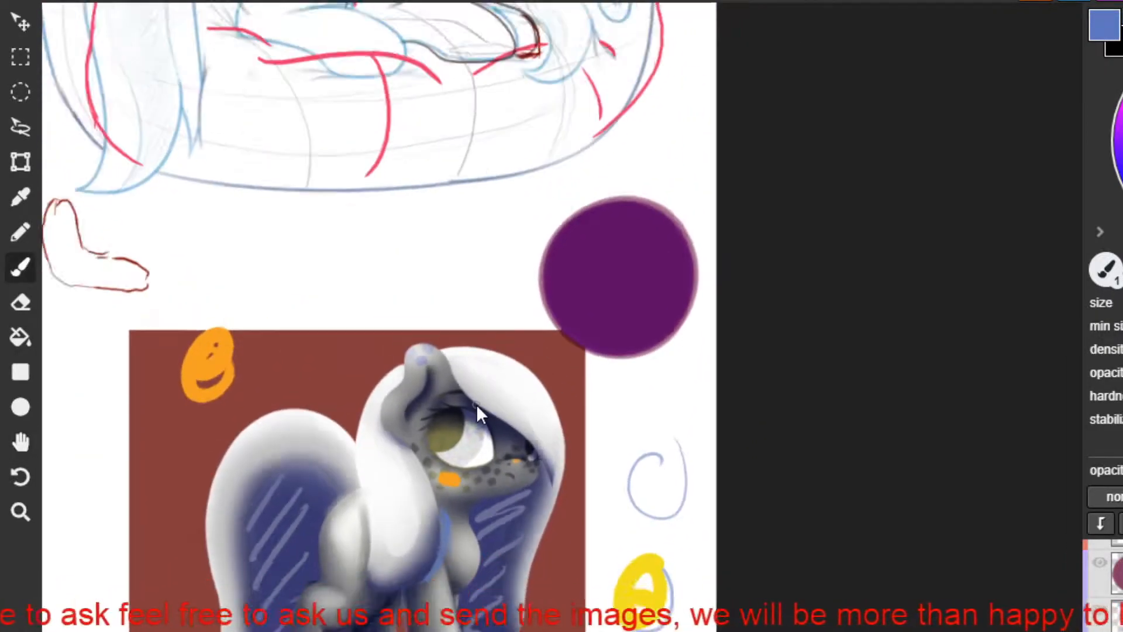
scroll(476, 405, "down", 2)
key("space")
left_click_drag(451, 450, 533, 295)
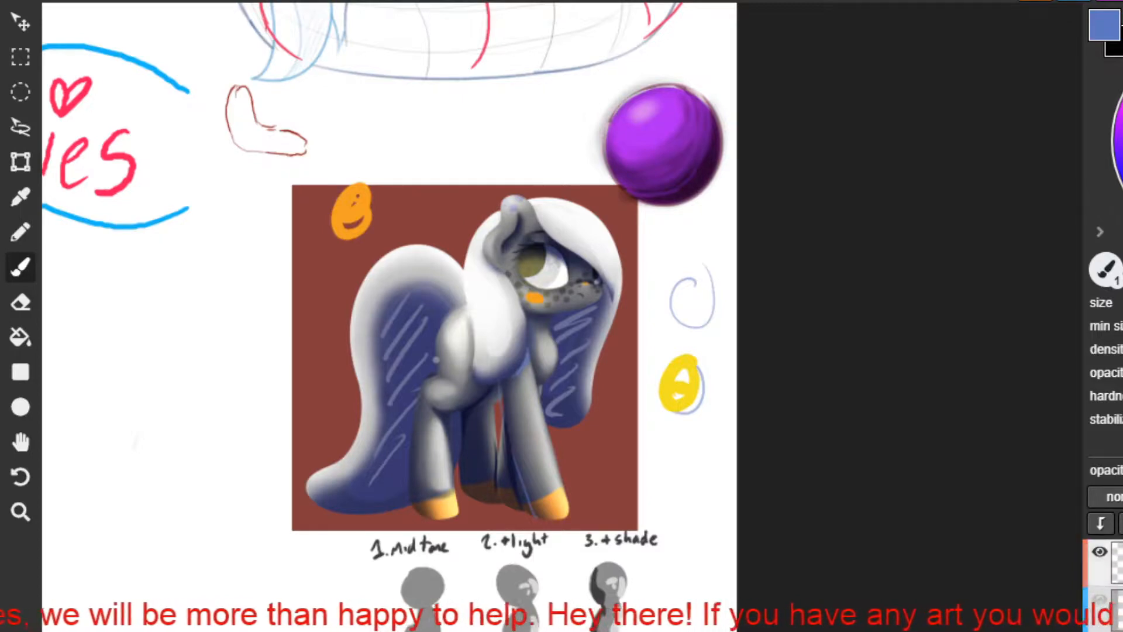
Insert the image file download (8) into the blank area below the three grey shading figures.
key("h")
mouse_move(527, 557)
left_mouse_down()
mouse_move(802, 275)
mouse_move(782, 125)
mouse_move(761, 66)
left_mouse_up()
mouse_move(648, 300)
left_mouse_down()
mouse_move(735, 165)
mouse_move(710, 231)
left_mouse_up()
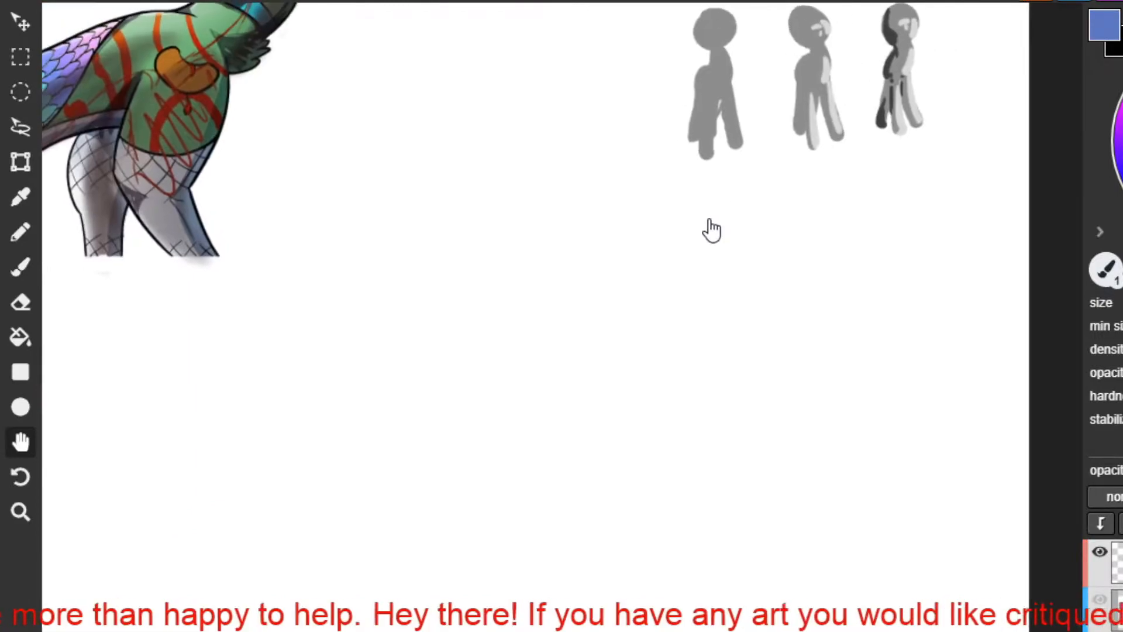
key("b")
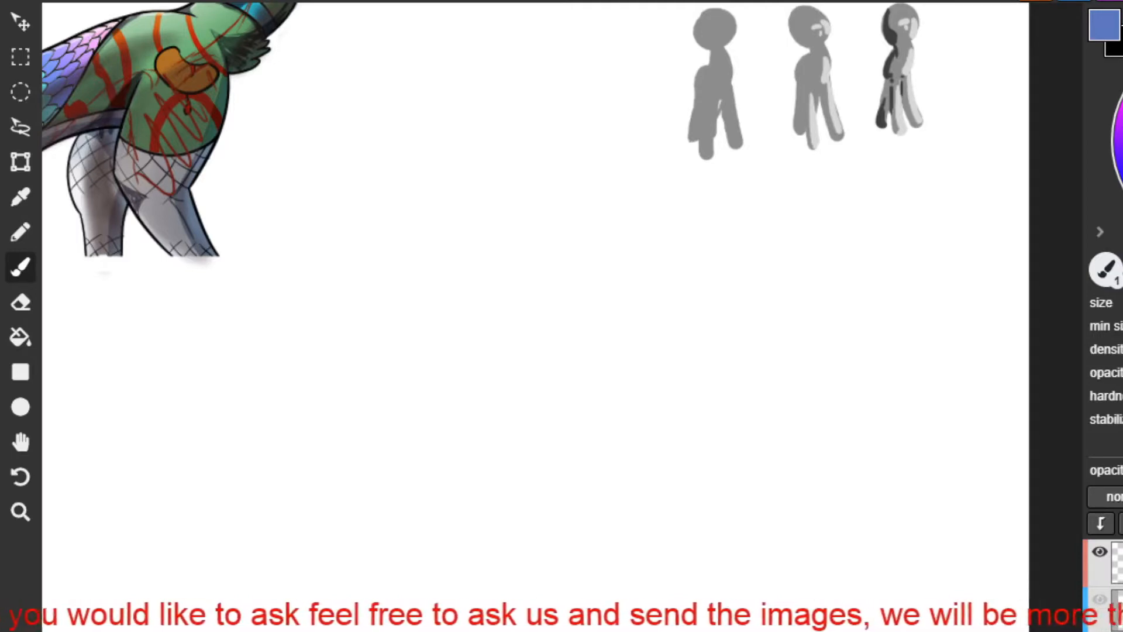
right_click(153, 7)
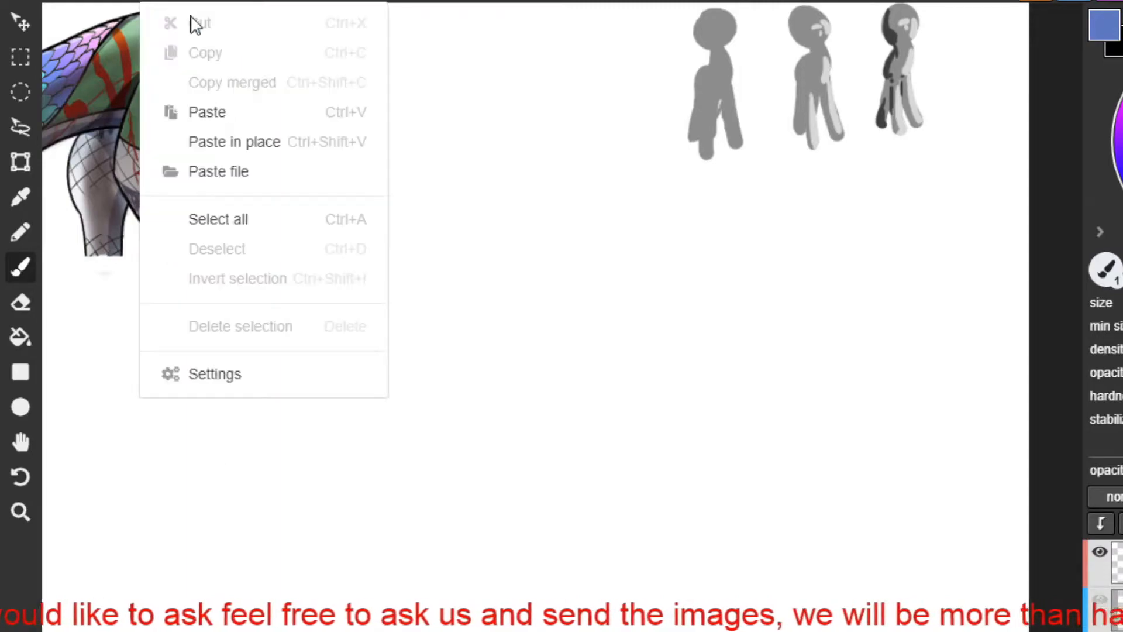
left_click(240, 190)
double_click(362, 67)
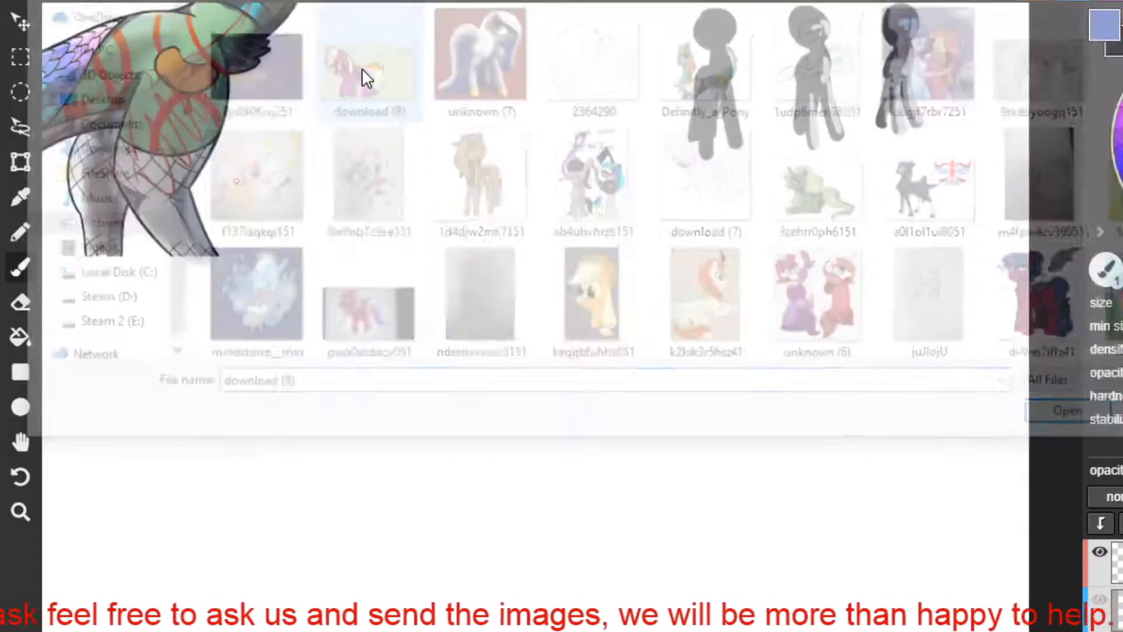
left_click_drag(517, 284, 663, 367)
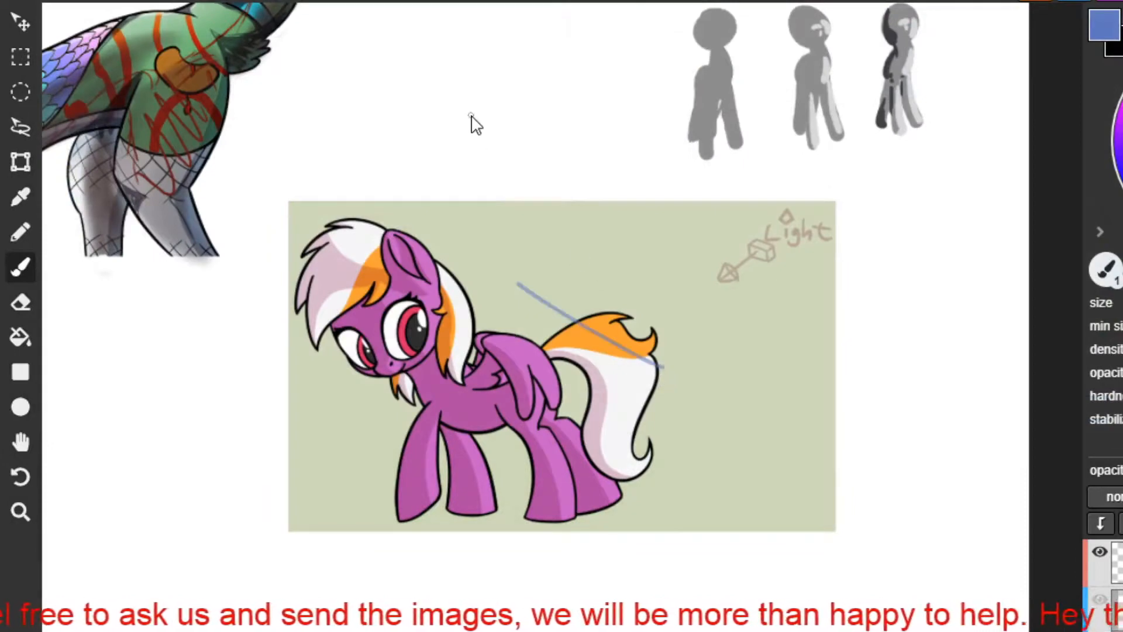
key("ctrl+z")
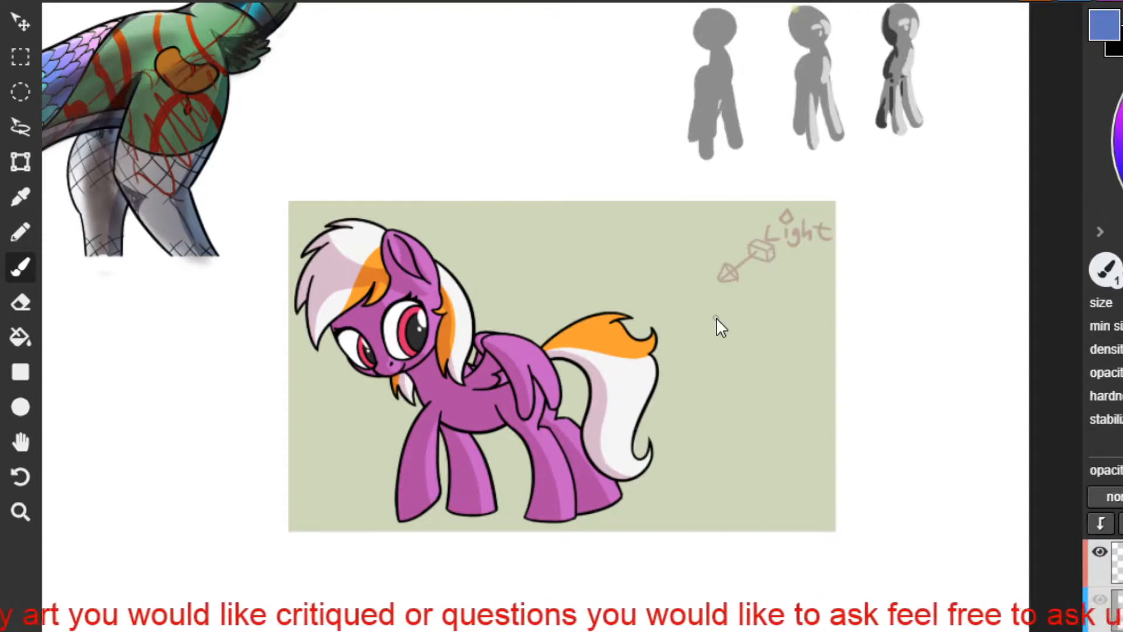
Sketch thin blue shading lines along the lower edge of the purple pony's orange forelock and on its ear.
scroll(297, 360, "up", 5)
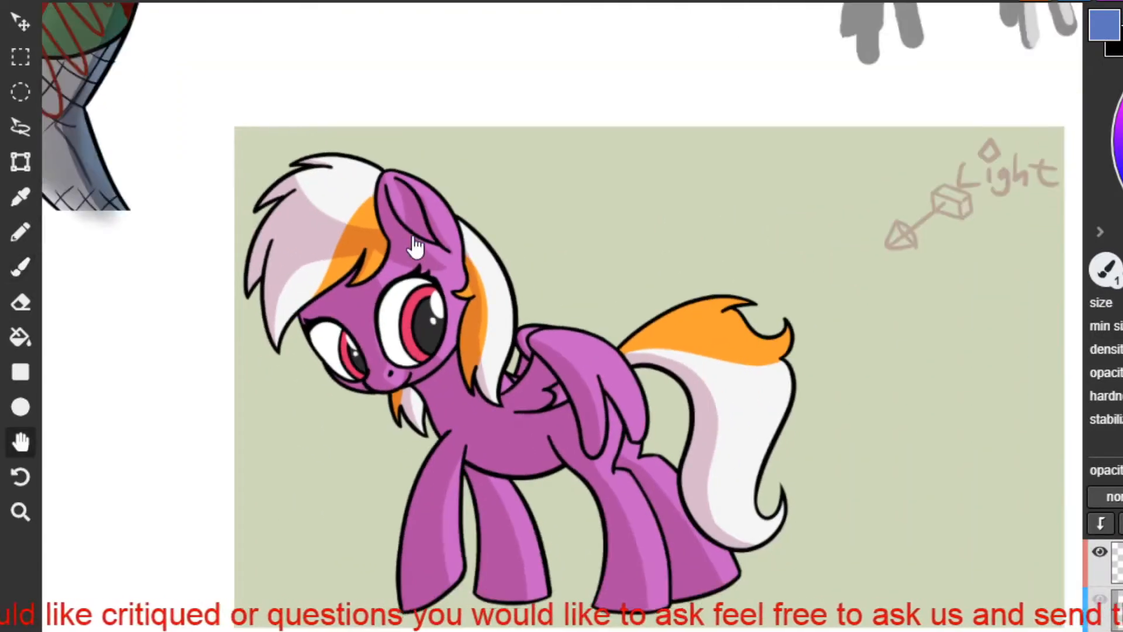
left_click_drag(415, 236, 431, 191)
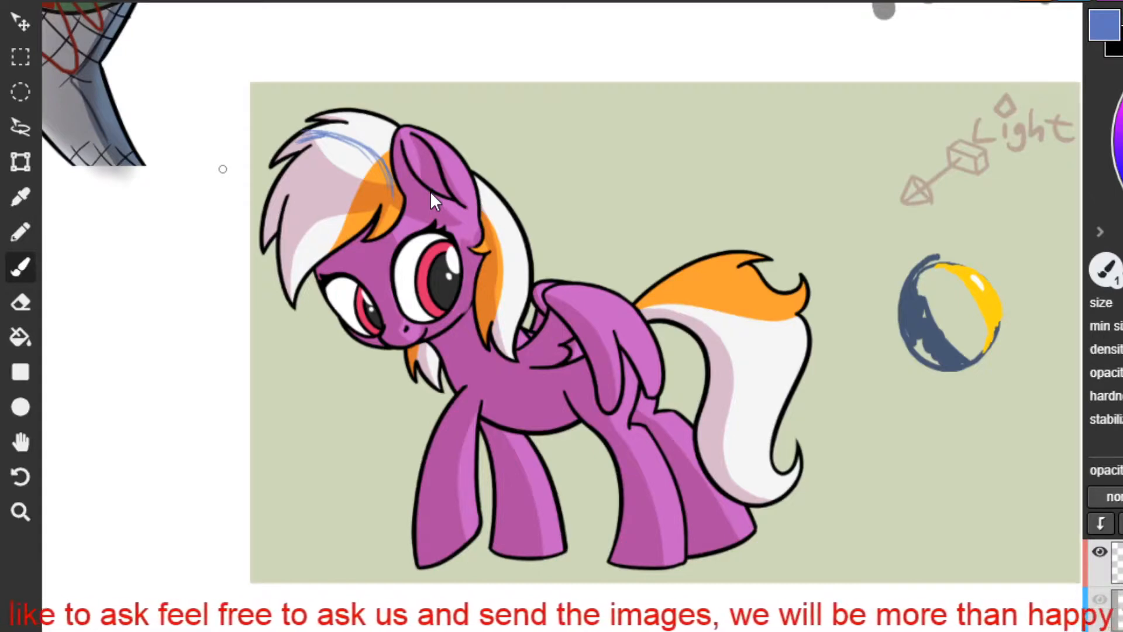
left_click_drag(380, 121, 298, 283)
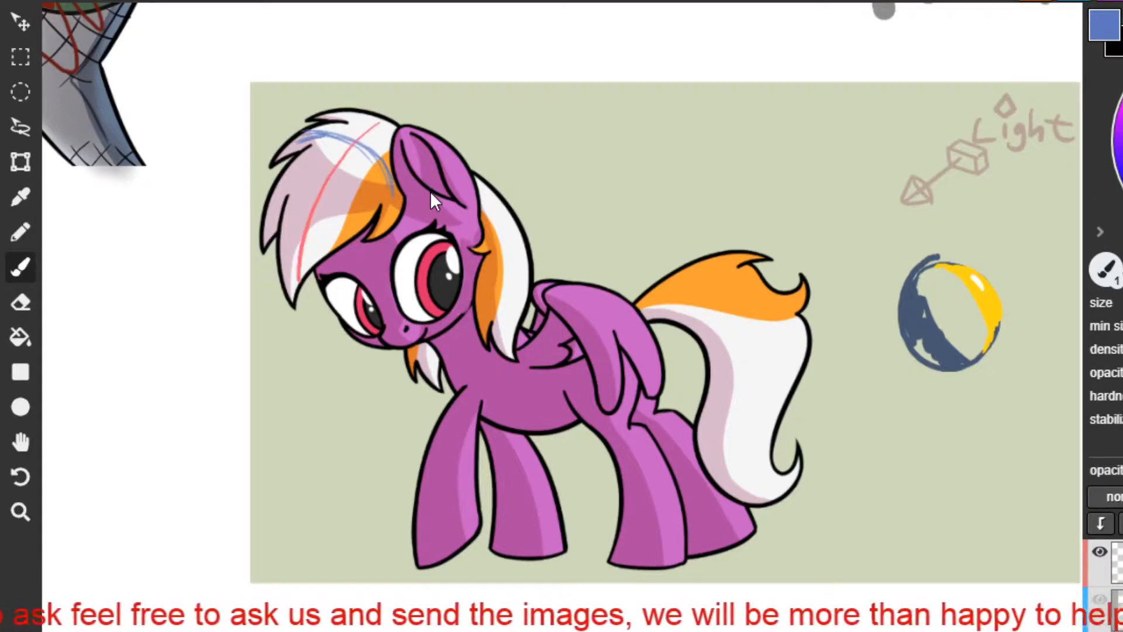
key("ctrl+z")
mouse_move(404, 209)
left_mouse_down()
mouse_move(389, 207)
mouse_move(380, 235)
left_mouse_up()
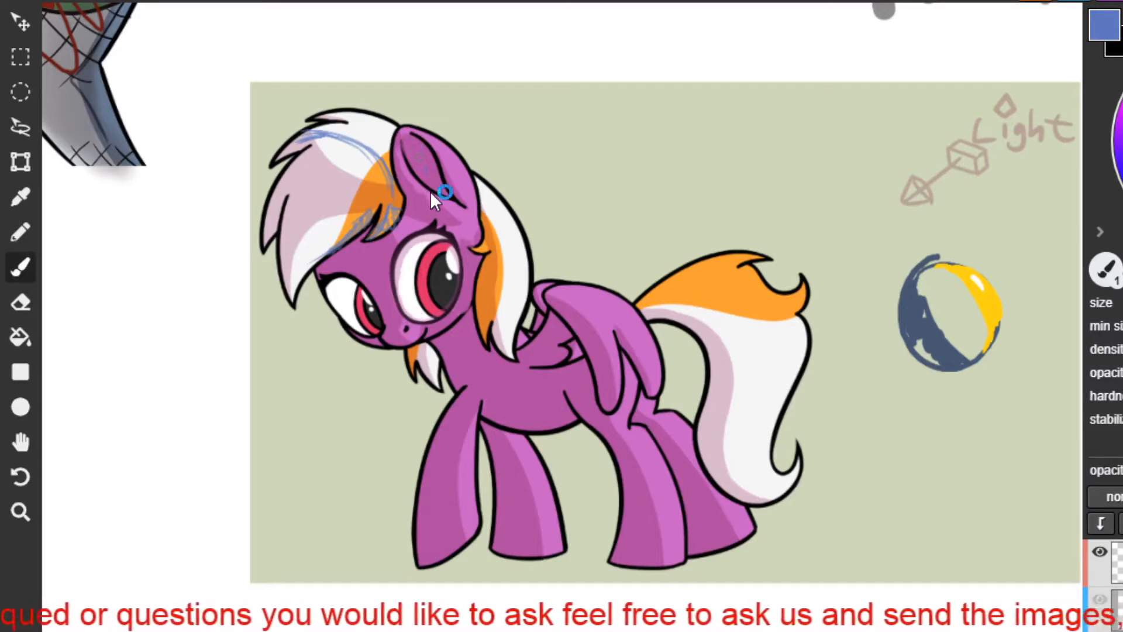
left_click_drag(402, 148, 420, 183)
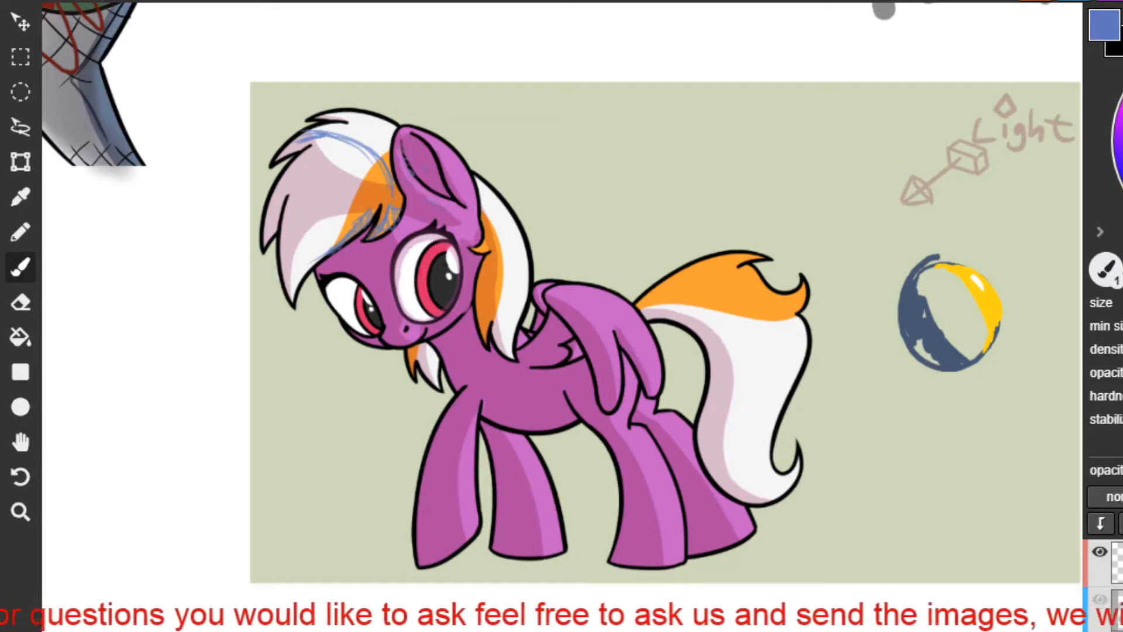